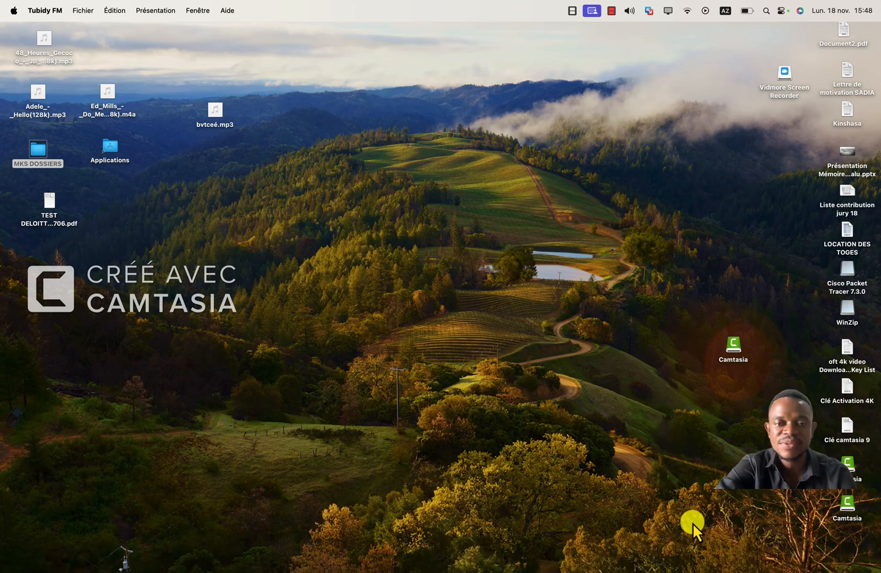
Switch to Cisco Packet Tracer and place a note in the upper right of the workspace with the first line "1 SWITCH".
{"action": "left_click", "coordinate": [760, 567]}
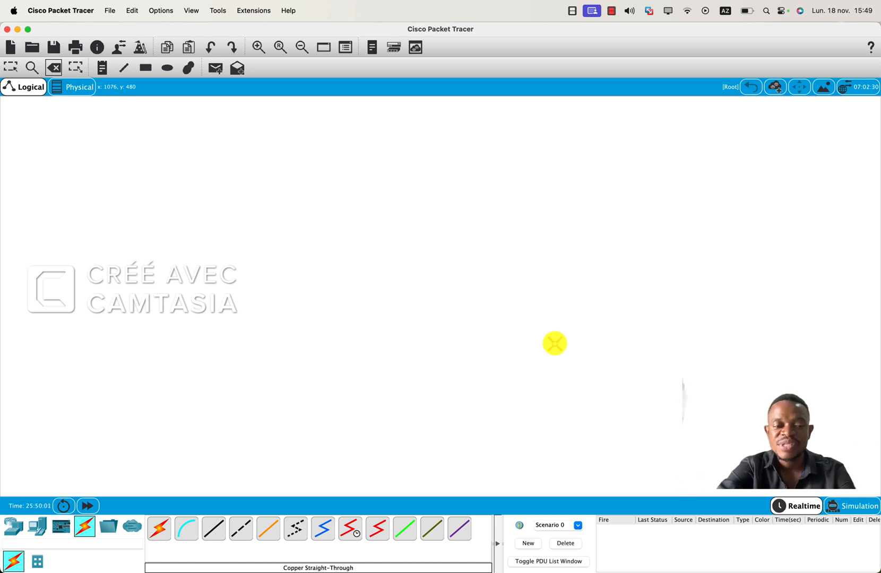
{"action": "left_click", "coordinate": [13, 527]}
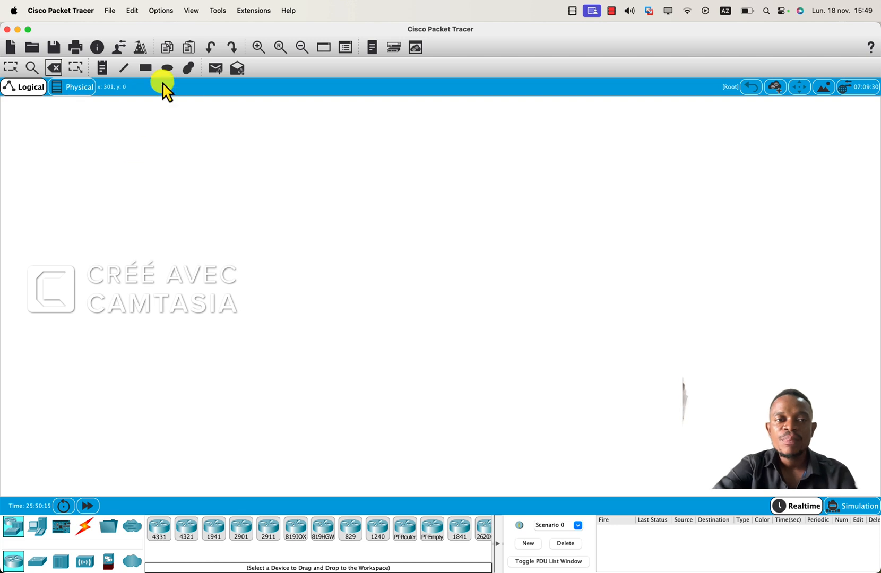
{"action": "left_click", "coordinate": [100, 68]}
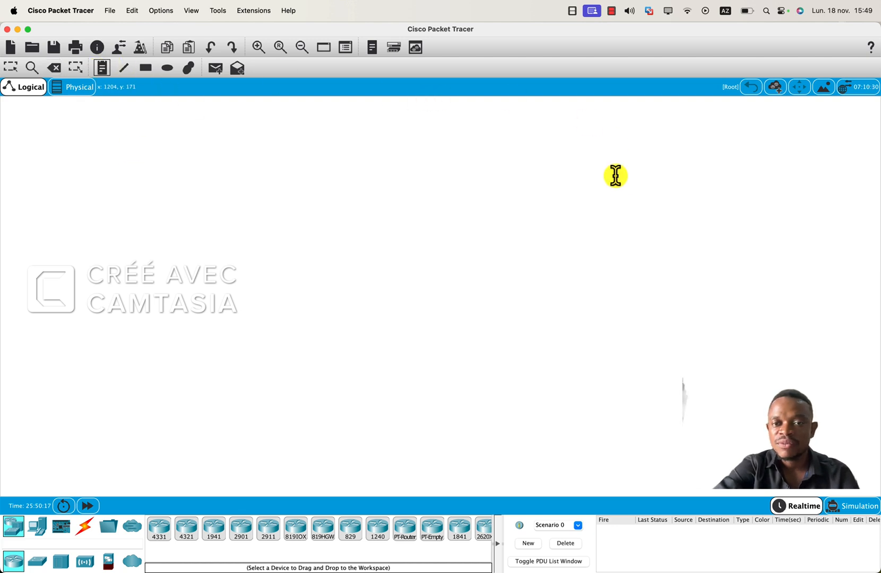
{"action": "left_click", "coordinate": [615, 145]}
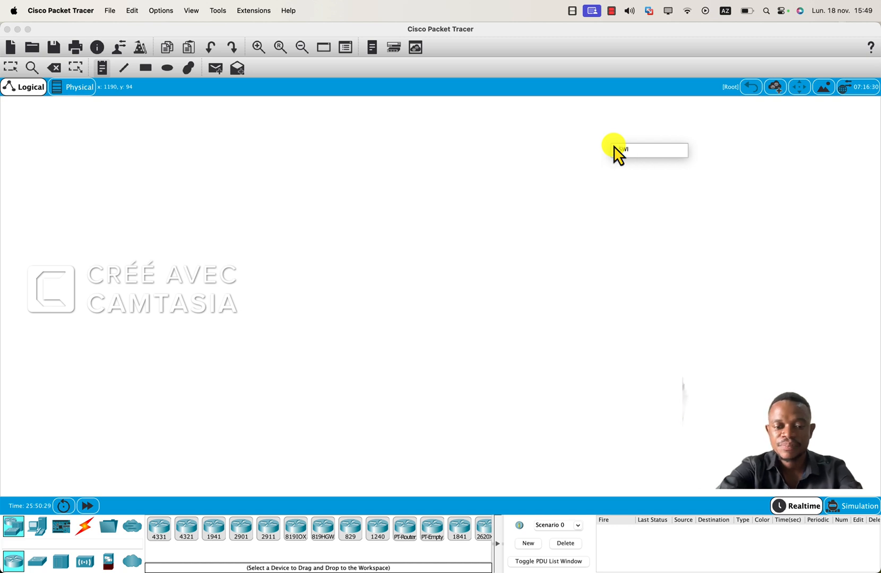
{"action": "type", "text": "CH"}
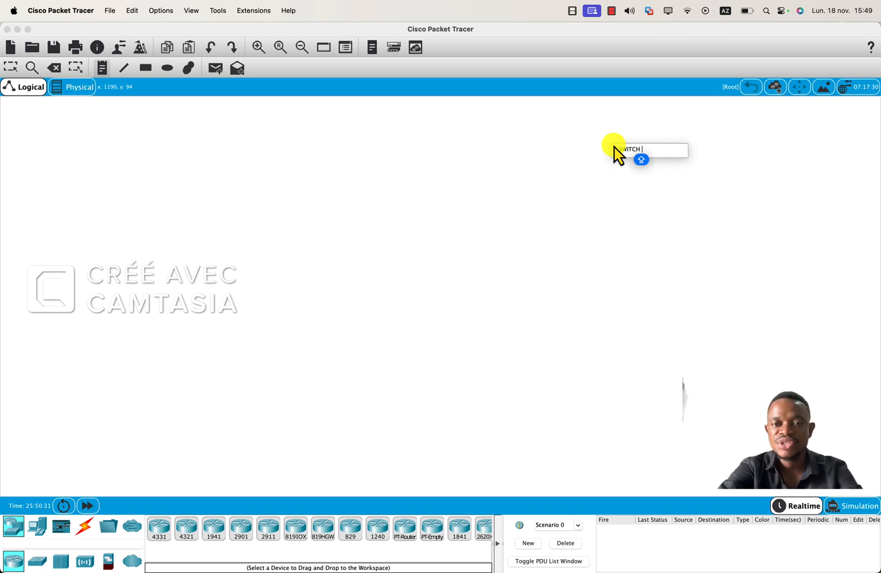
{"action": "key", "text": "Return"}
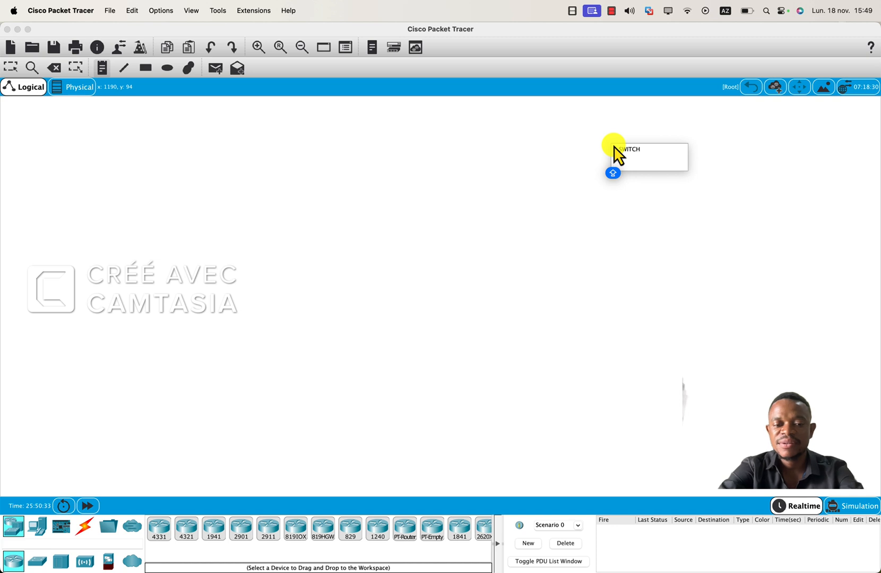
Add the lines "5 PCS" and "CABLES" to the note and finish it.
{"action": "type", "text": "3 PC"}
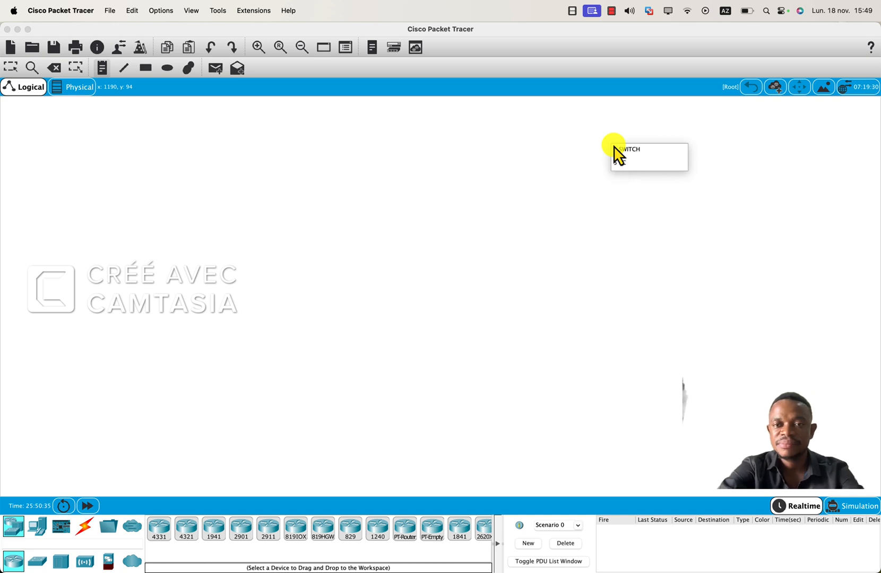
{"action": "type", "text": "S"}
{"action": "key", "text": "Return"}
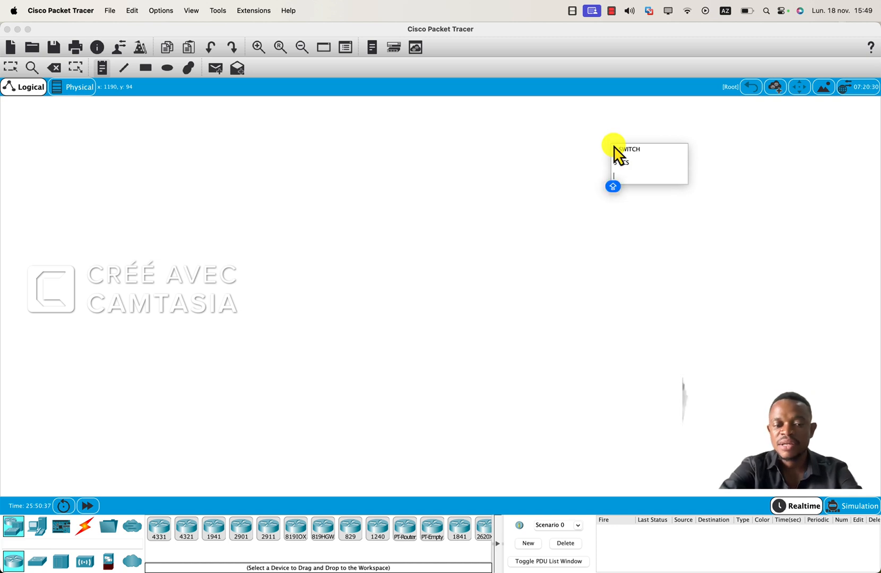
{"action": "type", "text": "CALBES"}
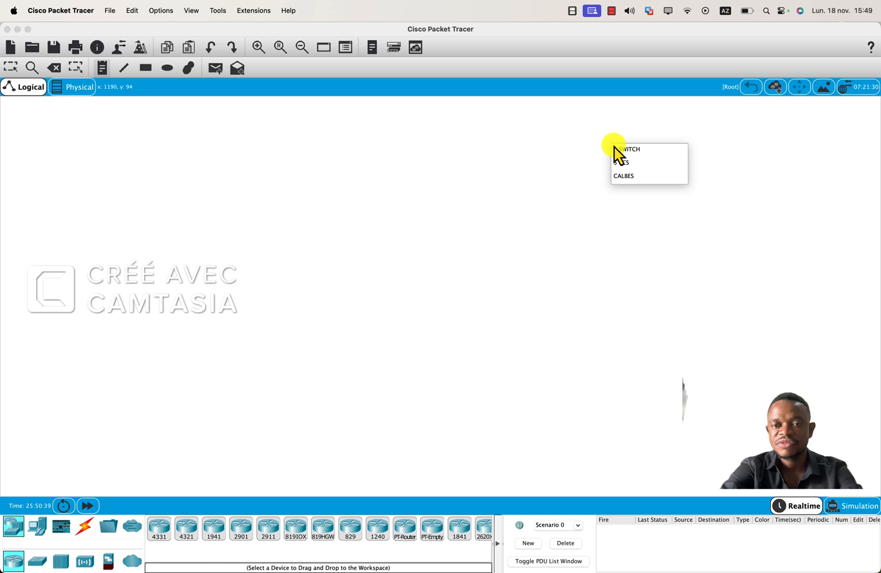
{"action": "key", "text": "BackSpace"}
{"action": "key", "text": "BackSpace"}
{"action": "key", "text": "BackSpace"}
{"action": "key", "text": "BackSpace"}
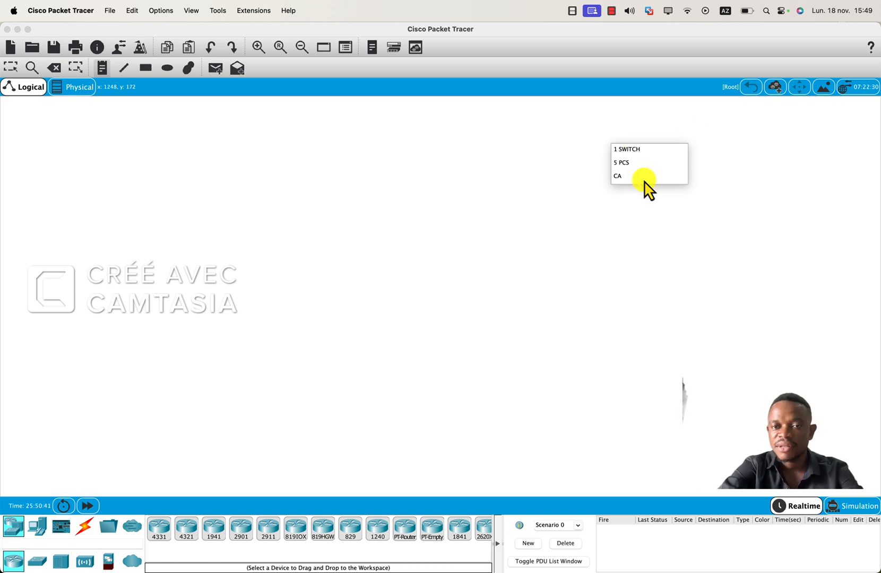
{"action": "type", "text": "BLES"}
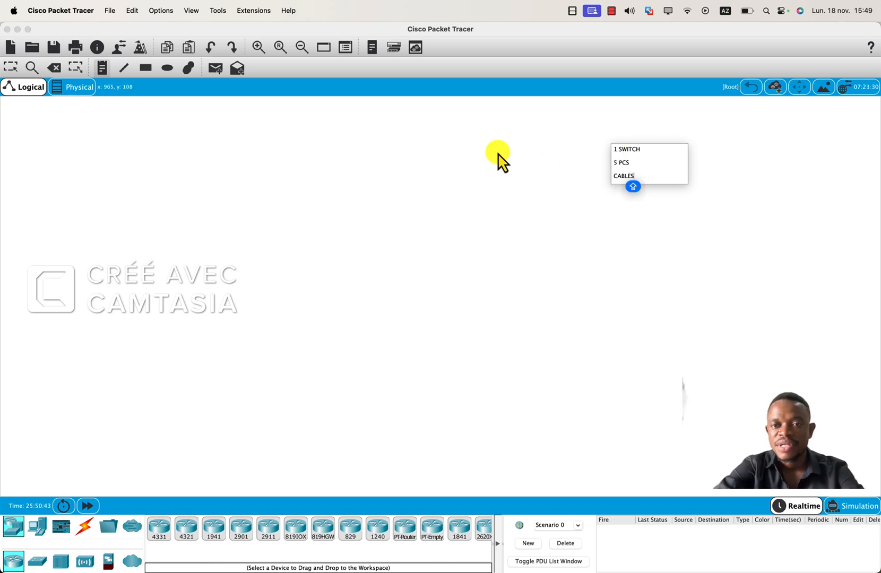
{"action": "left_click", "coordinate": [265, 165]}
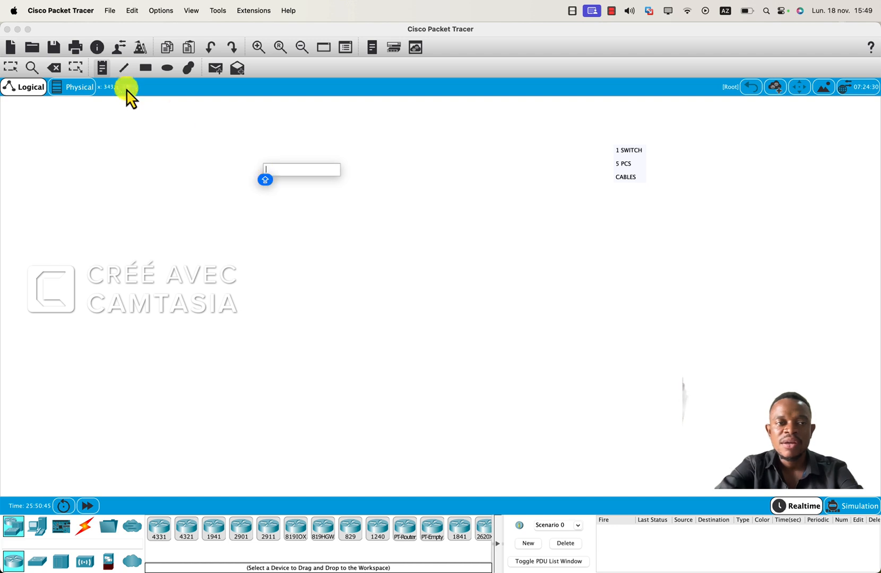
{"action": "left_click", "coordinate": [28, 91]}
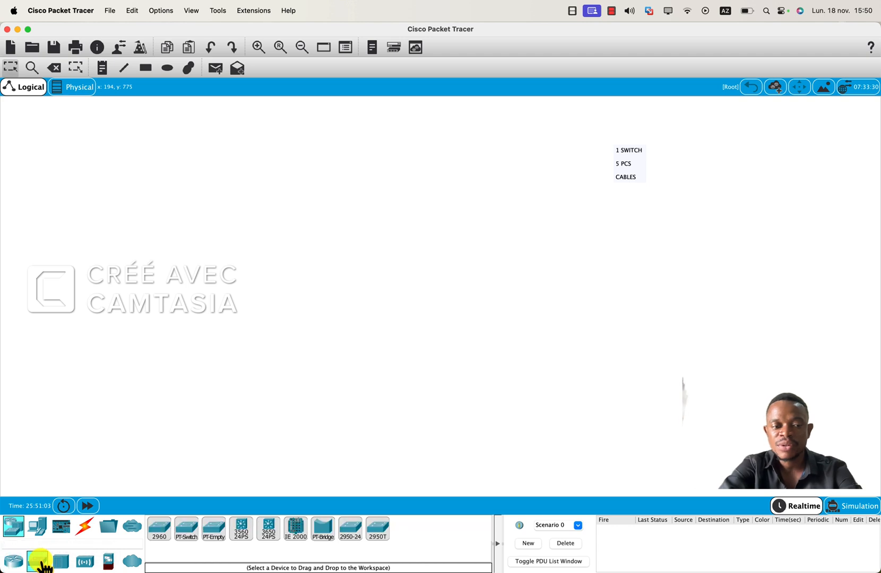
Place a 2960 switch in the upper middle of the workspace, left of the note.
{"action": "left_click", "coordinate": [40, 562]}
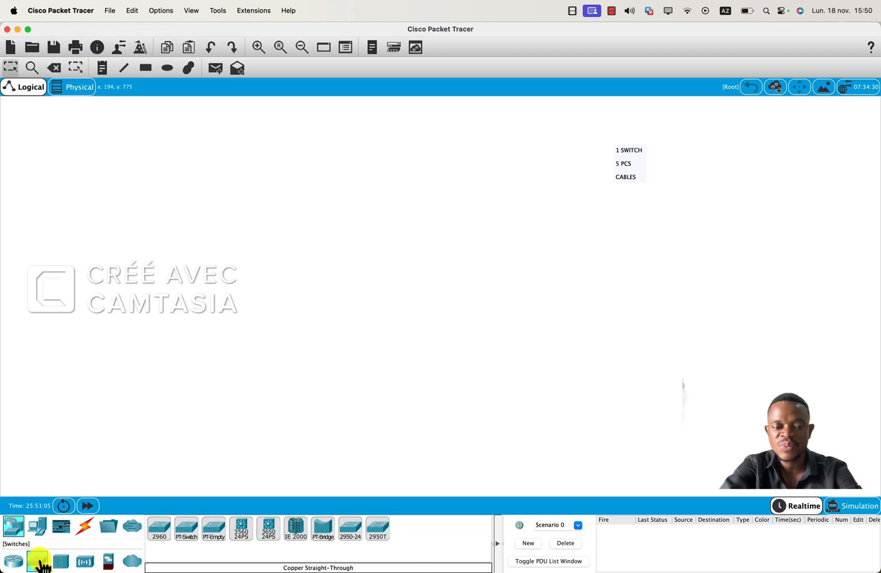
{"action": "left_click", "coordinate": [159, 539]}
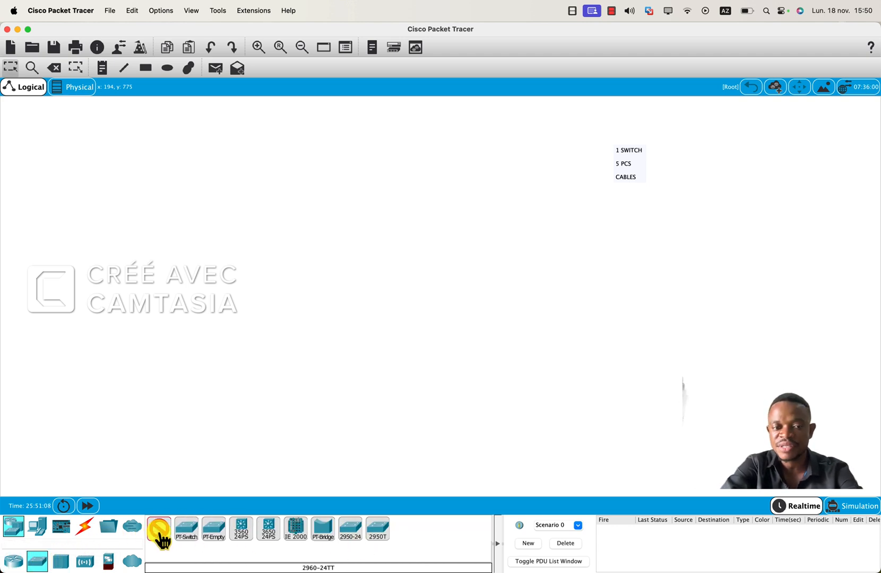
{"action": "left_click", "coordinate": [372, 159]}
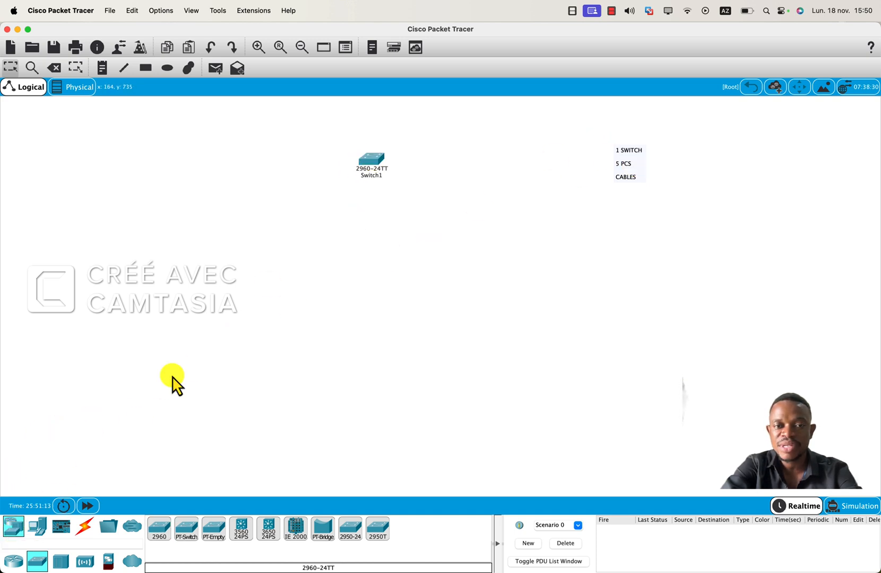
Place five PCs in a descending diagonal left of the switch, and shift the switch slightly up and left.
{"action": "left_click", "coordinate": [39, 530]}
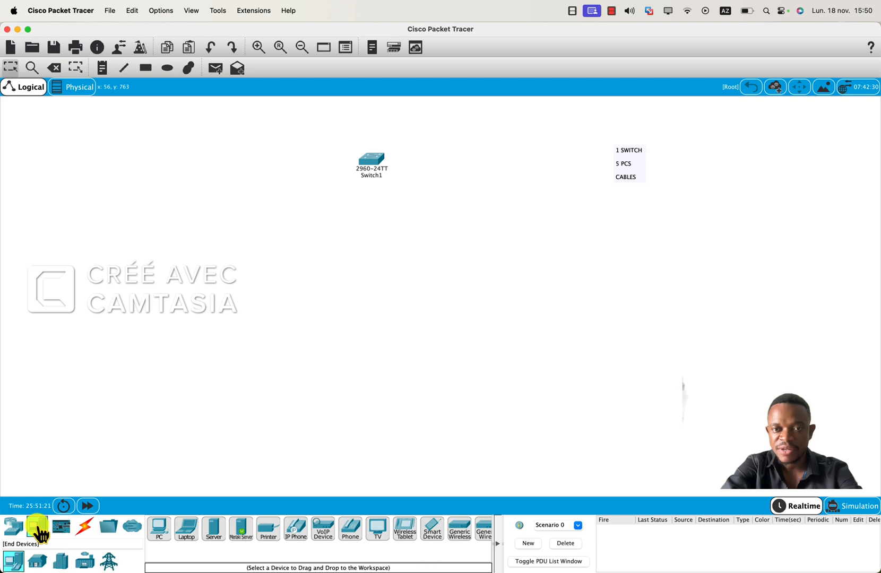
{"action": "left_click", "coordinate": [162, 528]}
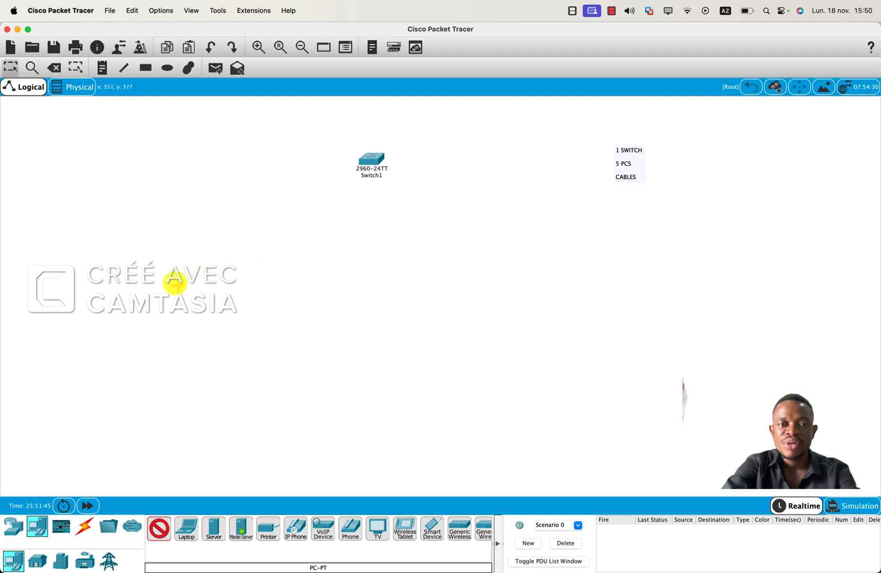
{"action": "left_click", "coordinate": [148, 145]}
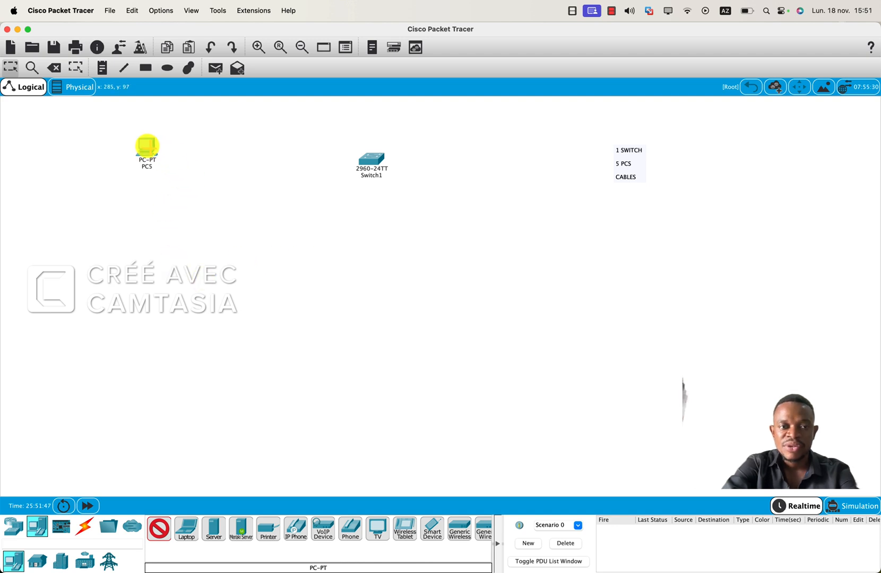
{"action": "left_click", "coordinate": [169, 195]}
{"action": "left_click", "coordinate": [201, 229]}
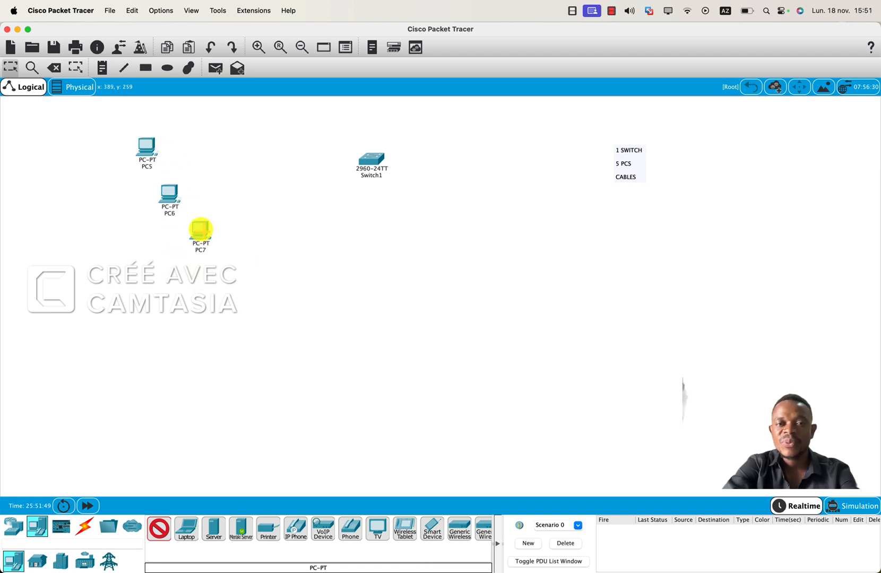
{"action": "left_click", "coordinate": [233, 264]}
{"action": "left_click", "coordinate": [284, 304]}
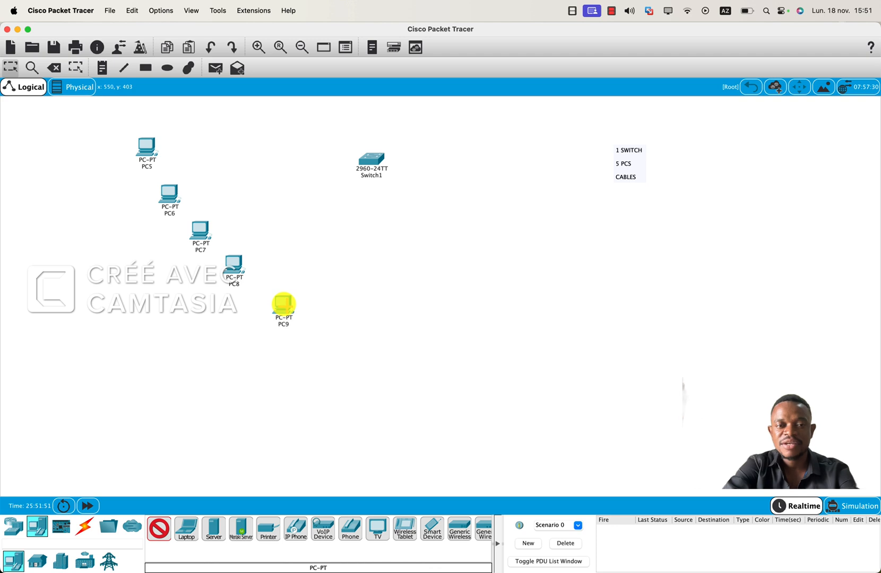
{"action": "left_click", "coordinate": [15, 69]}
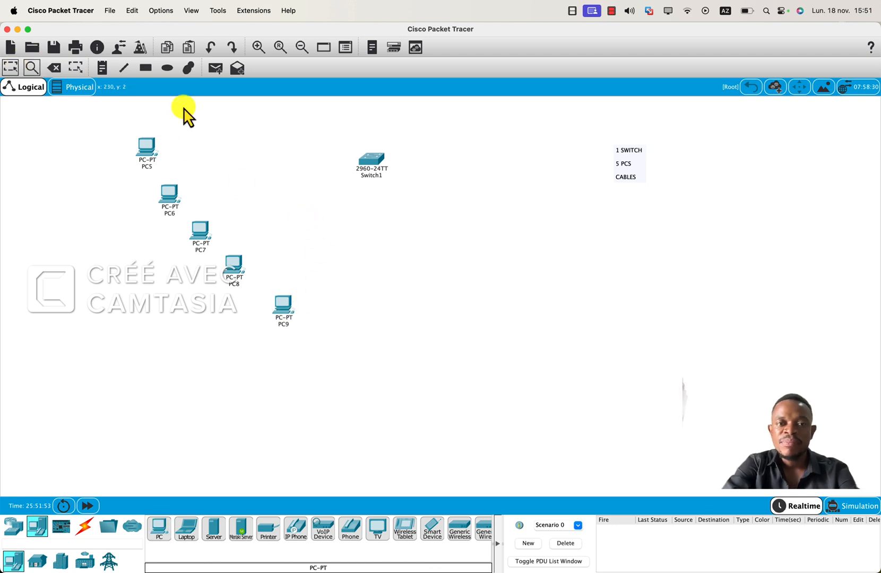
{"action": "left_click_drag", "start_coordinate": [371, 165], "coordinate": [362, 155]}
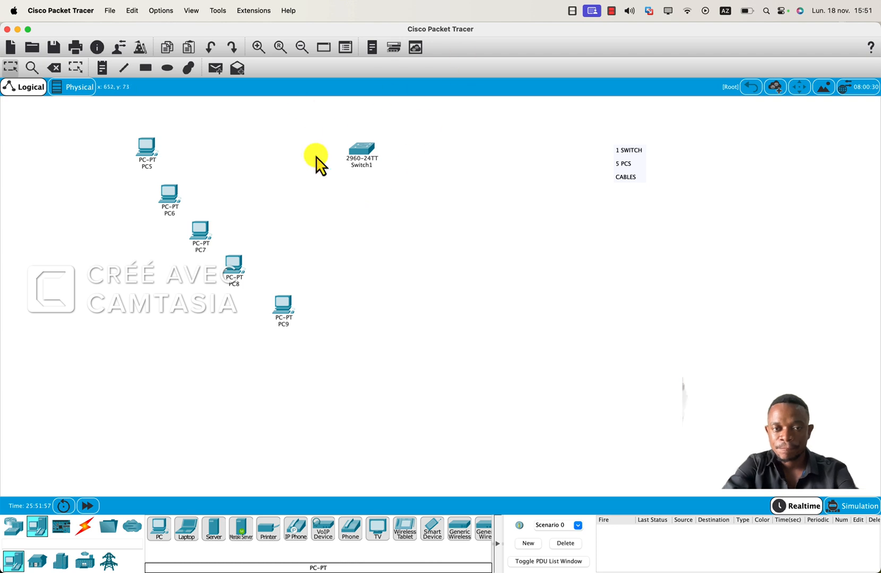
Connect PC5's FastEthernet0 to the switch's FastEthernet0/1 with a copper straight-through cable.
{"action": "left_click", "coordinate": [87, 529]}
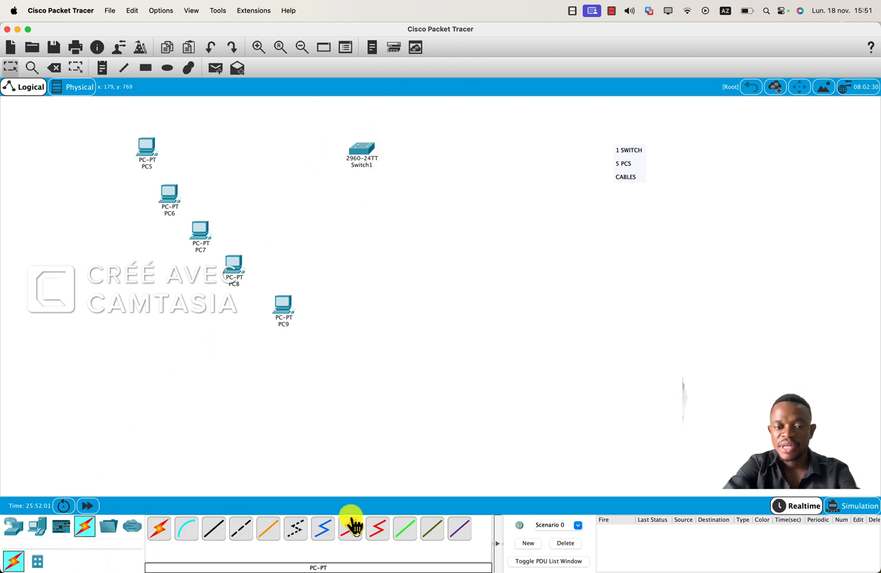
{"action": "left_click", "coordinate": [217, 537]}
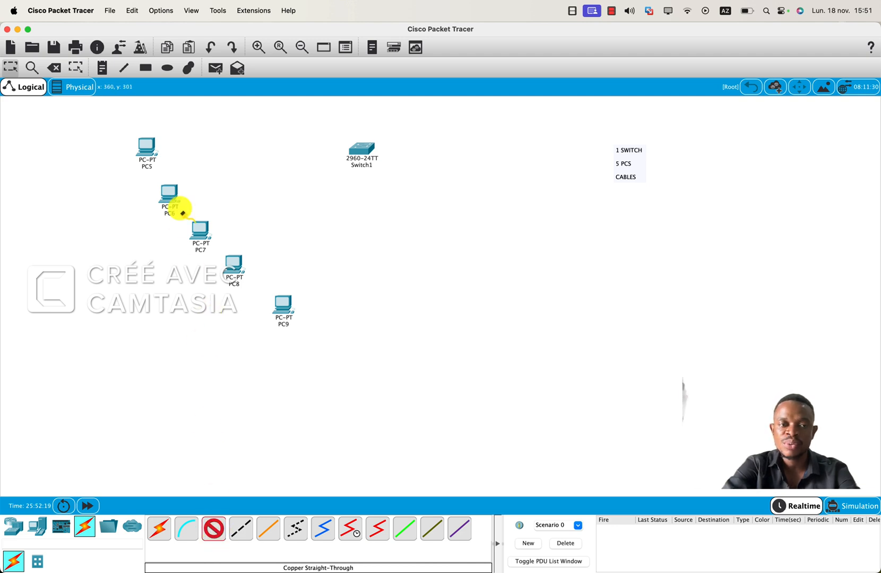
{"action": "left_click", "coordinate": [152, 150]}
{"action": "left_click", "coordinate": [181, 183]}
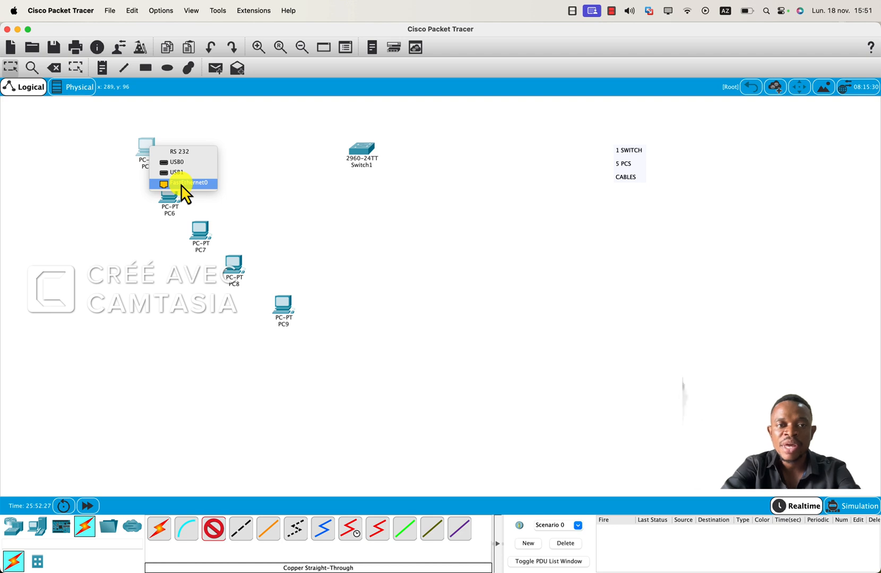
{"action": "left_click", "coordinate": [182, 184]}
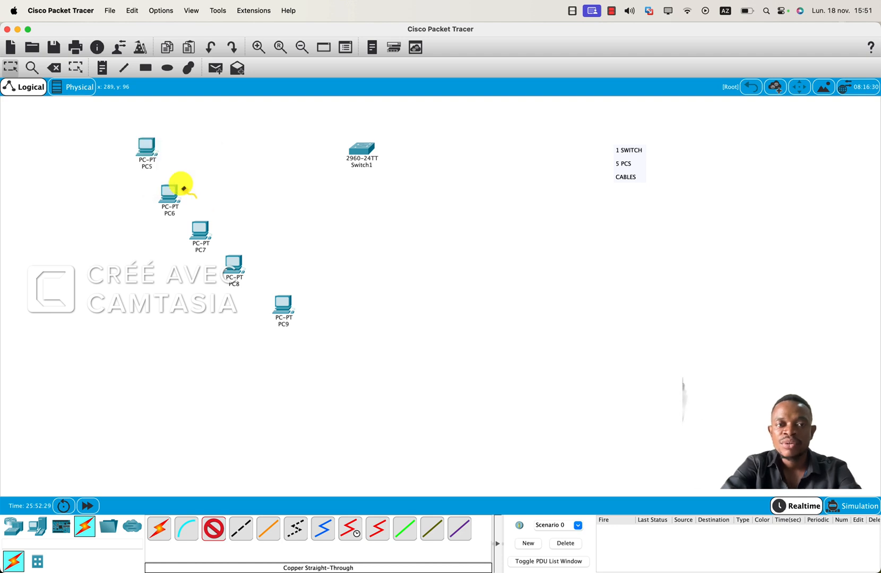
{"action": "left_click", "coordinate": [354, 149]}
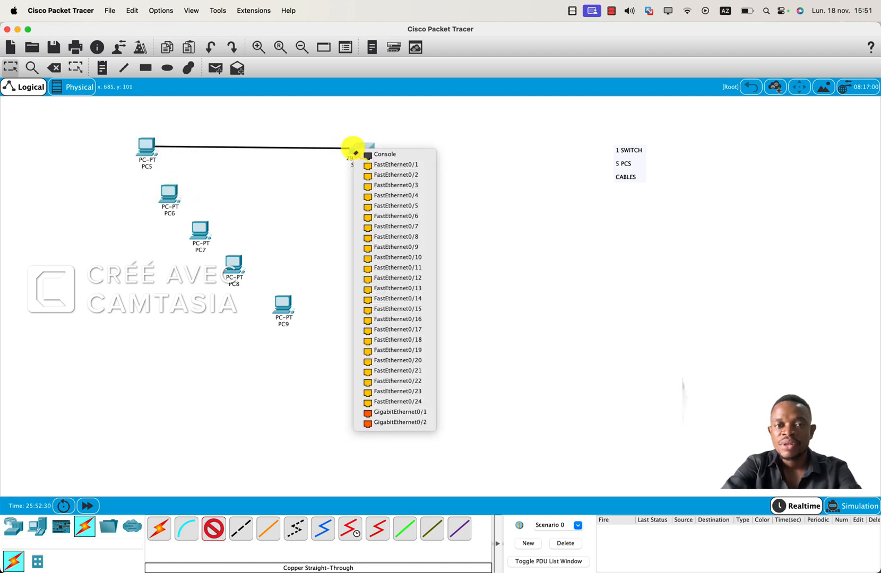
{"action": "left_click", "coordinate": [414, 166]}
Cable the FastEthernet0 ports of PC6 and PC7 to the switch's FastEthernet0/2 and FastEthernet0/3.
{"action": "left_click", "coordinate": [181, 196]}
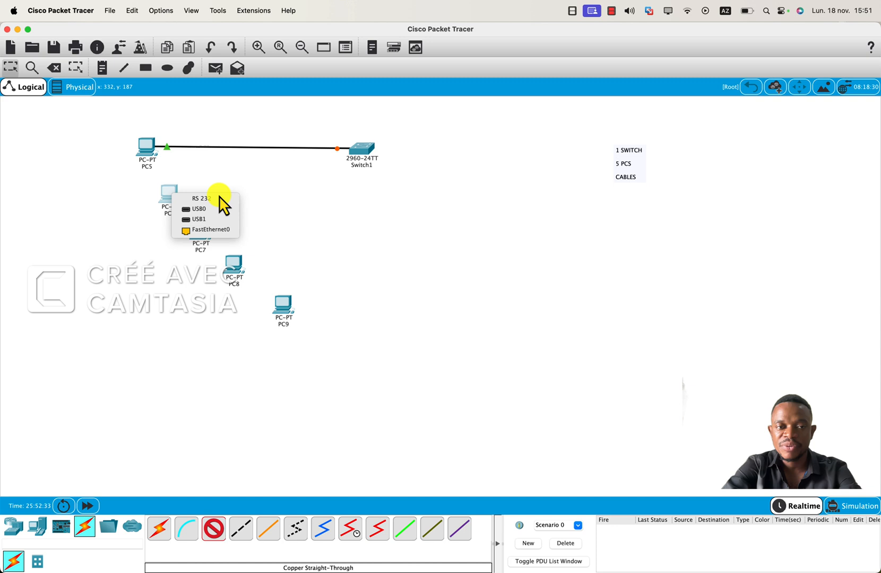
{"action": "left_click", "coordinate": [222, 226]}
{"action": "left_click", "coordinate": [362, 161]}
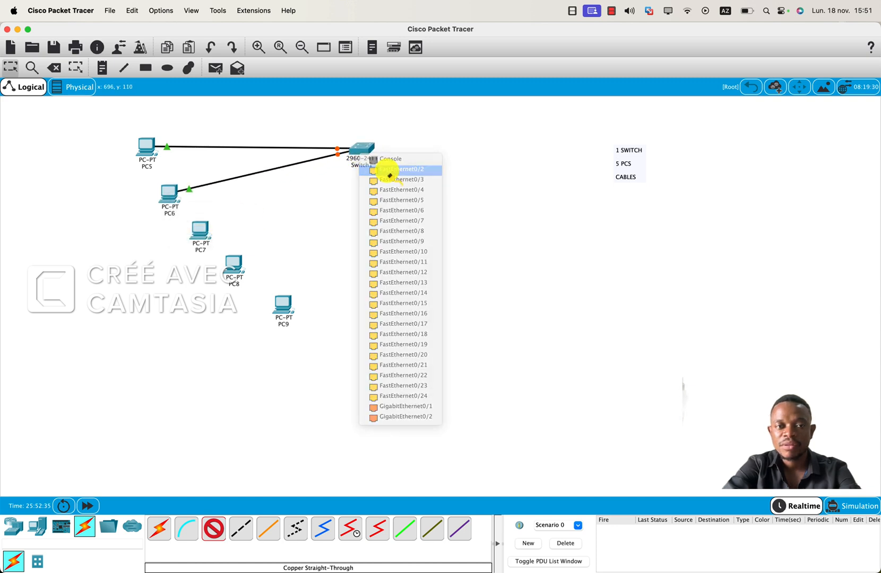
{"action": "left_click", "coordinate": [382, 174]}
{"action": "left_click", "coordinate": [199, 230]}
{"action": "left_click", "coordinate": [249, 267]}
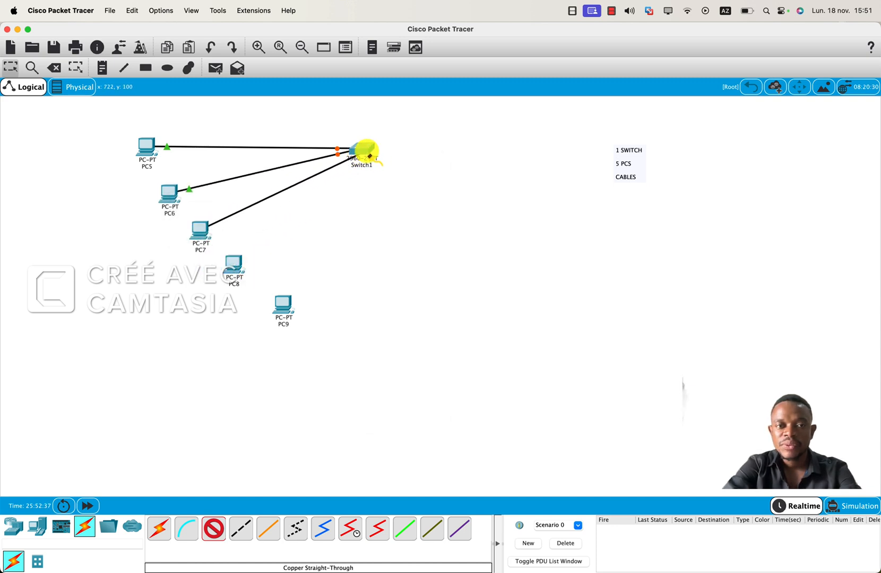
{"action": "left_click", "coordinate": [366, 153]}
{"action": "left_click", "coordinate": [380, 166]}
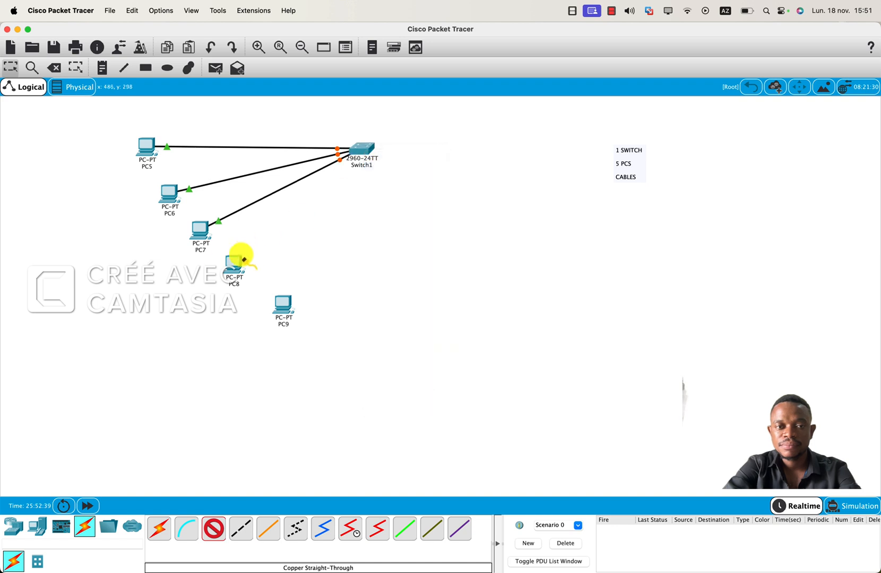
Cable PC8's FastEthernet0 to the switch's FastEthernet0/4.
{"action": "left_click", "coordinate": [234, 263]}
{"action": "left_click", "coordinate": [268, 307]}
{"action": "left_click", "coordinate": [363, 148]}
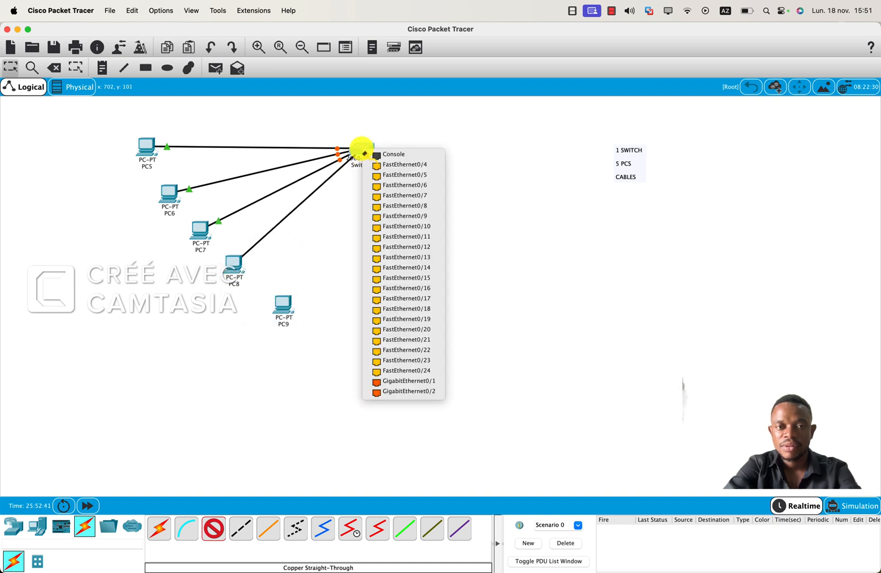
{"action": "left_click", "coordinate": [376, 168]}
Cable PC9's FastEthernet0 to the switch's FastEthernet0/5 with the copper straight-through cable and return to selection mode.
{"action": "left_click", "coordinate": [285, 299]}
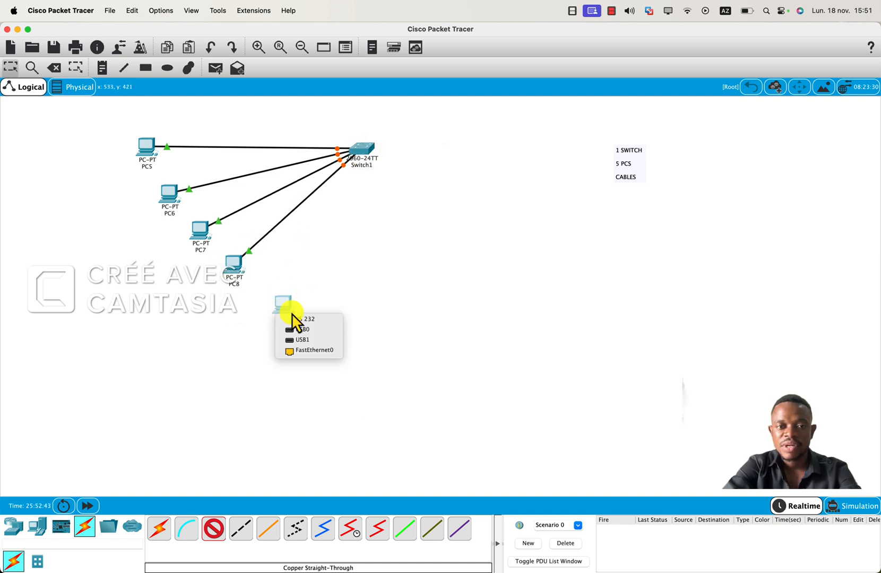
{"action": "left_click", "coordinate": [322, 358]}
{"action": "left_click", "coordinate": [369, 158]}
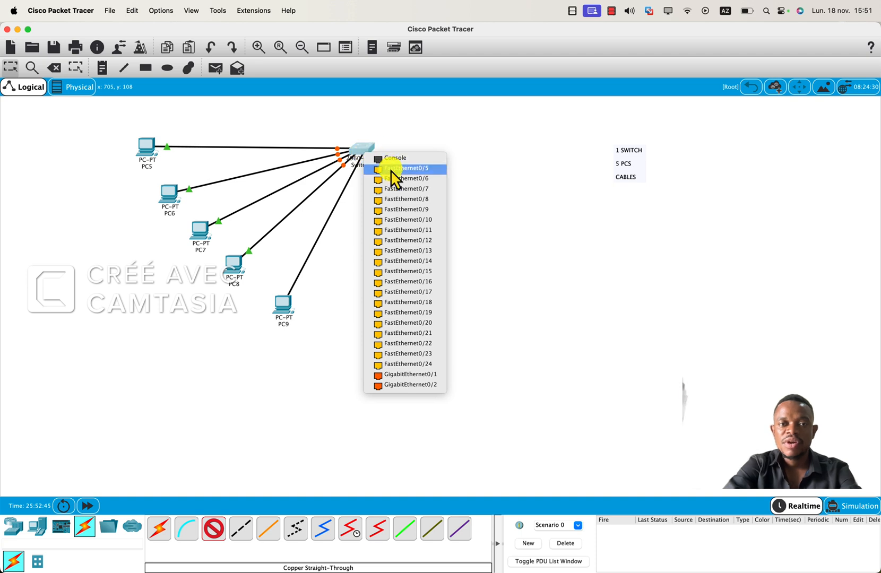
{"action": "left_click", "coordinate": [391, 171]}
{"action": "left_click", "coordinate": [12, 68]}
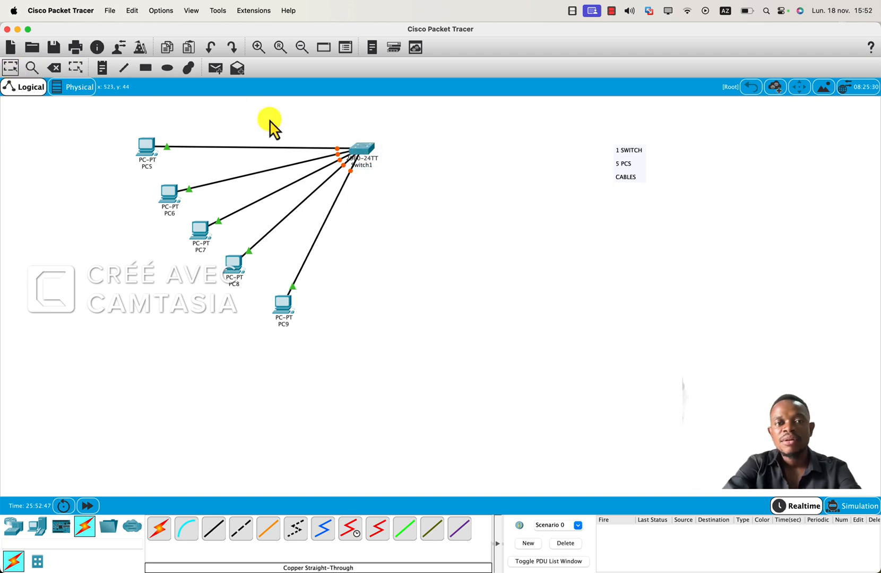
Move the switch slightly up and left, closer to the PCs.
{"action": "left_click_drag", "start_coordinate": [357, 155], "coordinate": [338, 145]}
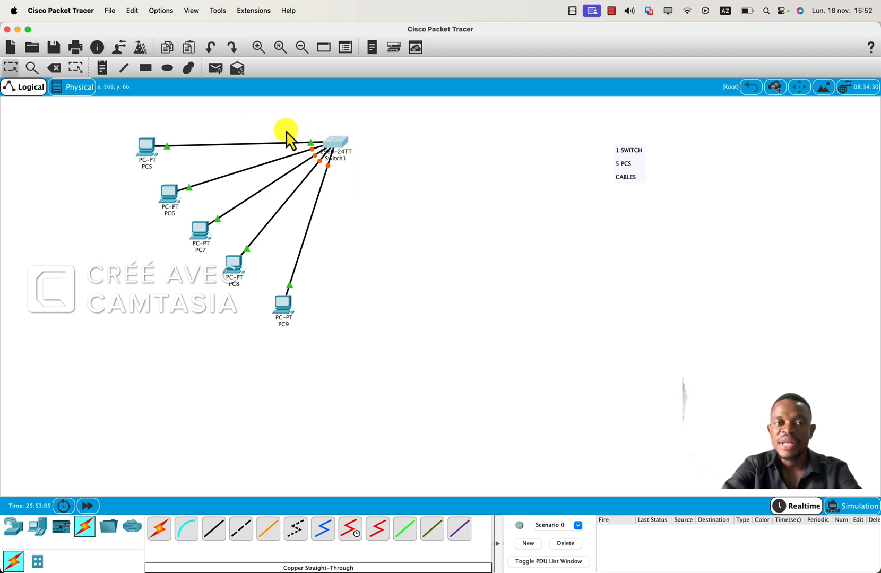
{"action": "mouse_move", "coordinate": [99, 125]}
{"action": "left_mouse_down"}
{"action": "mouse_move", "coordinate": [182, 265]}
{"action": "mouse_move", "coordinate": [320, 350]}
{"action": "mouse_move", "coordinate": [108, 122]}
{"action": "left_mouse_up"}
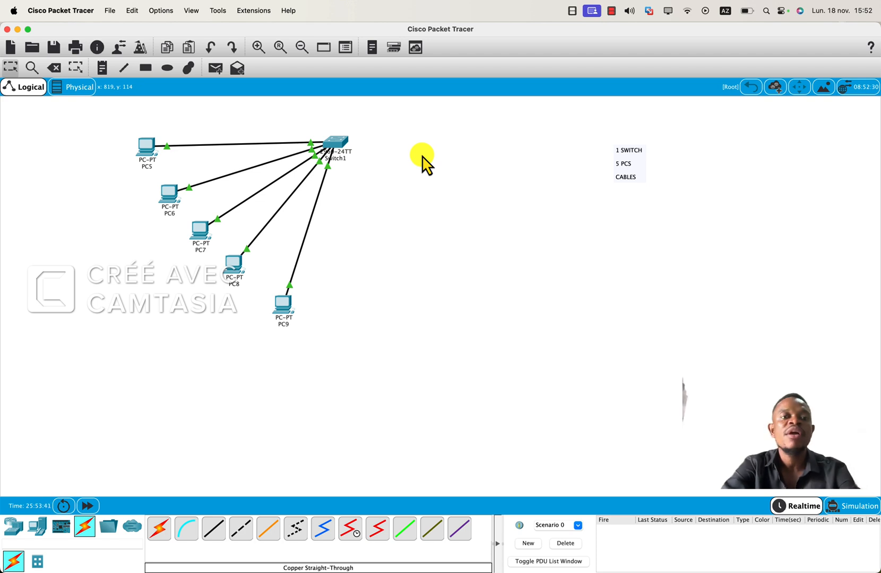
{"action": "left_click_drag", "start_coordinate": [105, 164], "coordinate": [302, 329]}
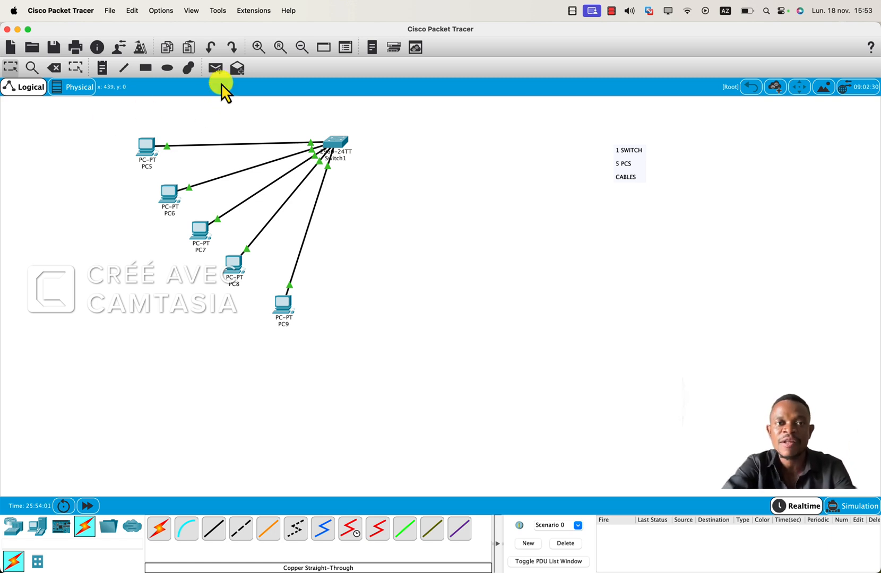
Place a text note in the empty workspace below and left of the equipment list, with the first line "NETWORD 192.168.0.1".
{"action": "left_click", "coordinate": [102, 71]}
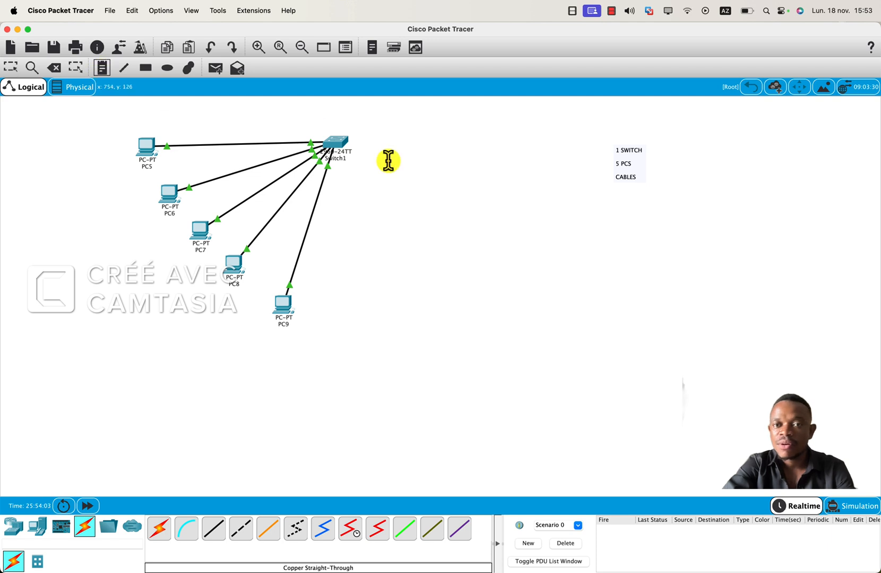
{"action": "left_click", "coordinate": [510, 217]}
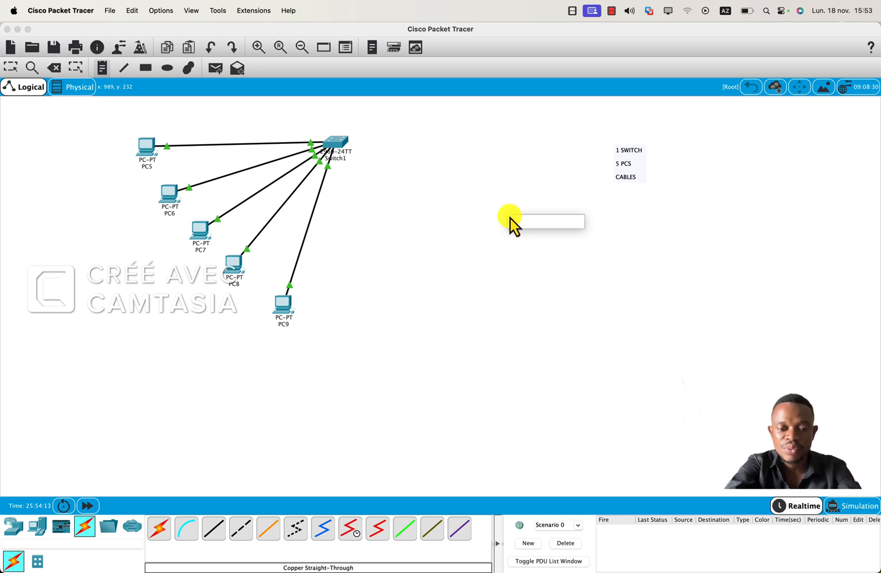
{"action": "type", "text": "SW"}
{"action": "type", "text": "TWORD "}
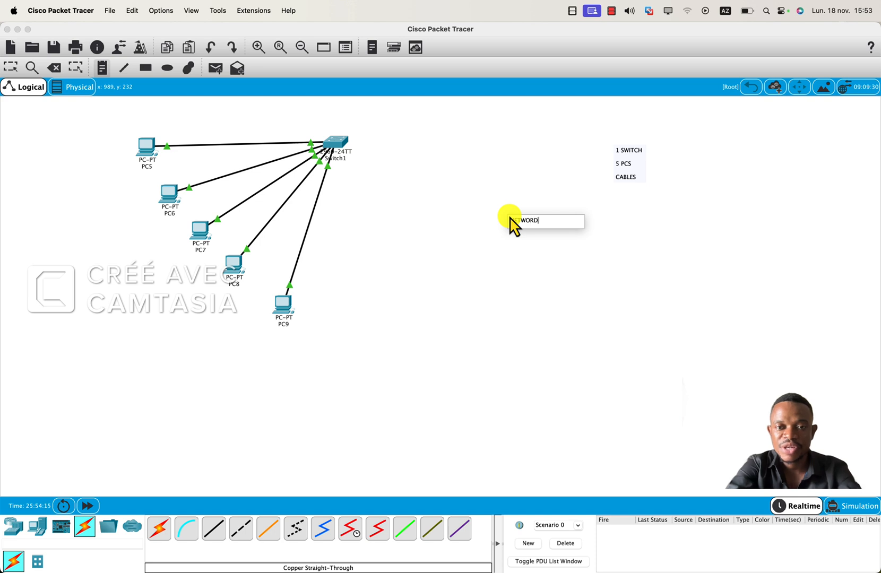
{"action": "type", "text": "192"}
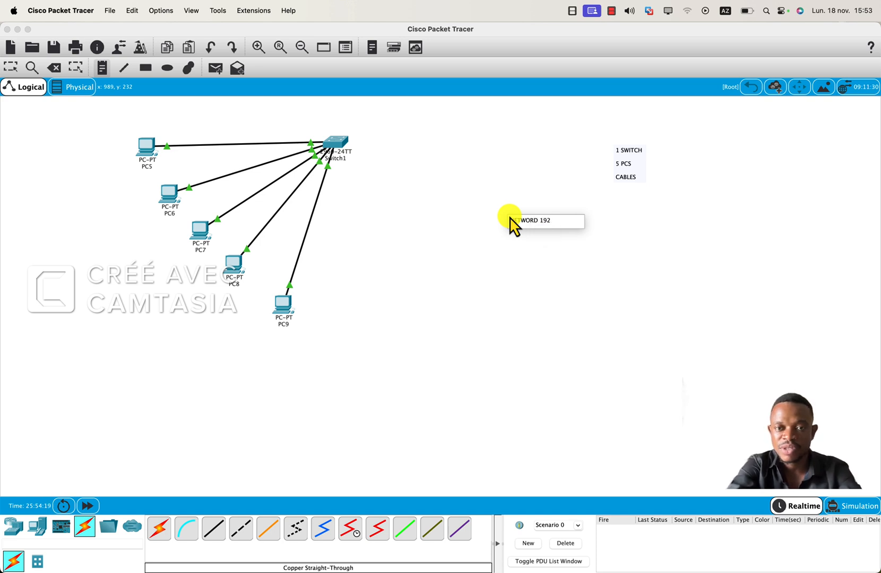
{"action": "type", "text": ".168."}
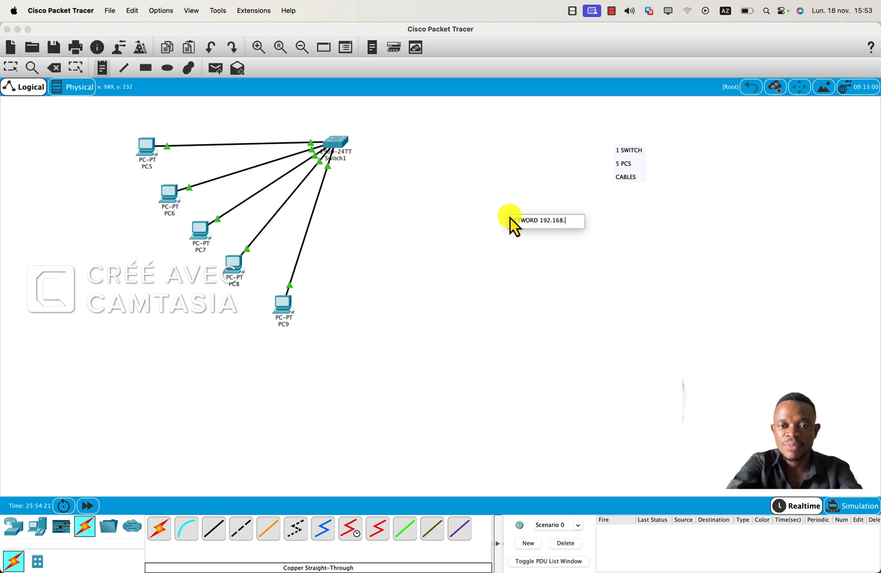
{"action": "key", "text": "Caps_Lock"}
{"action": "type", "text": "0.1"}
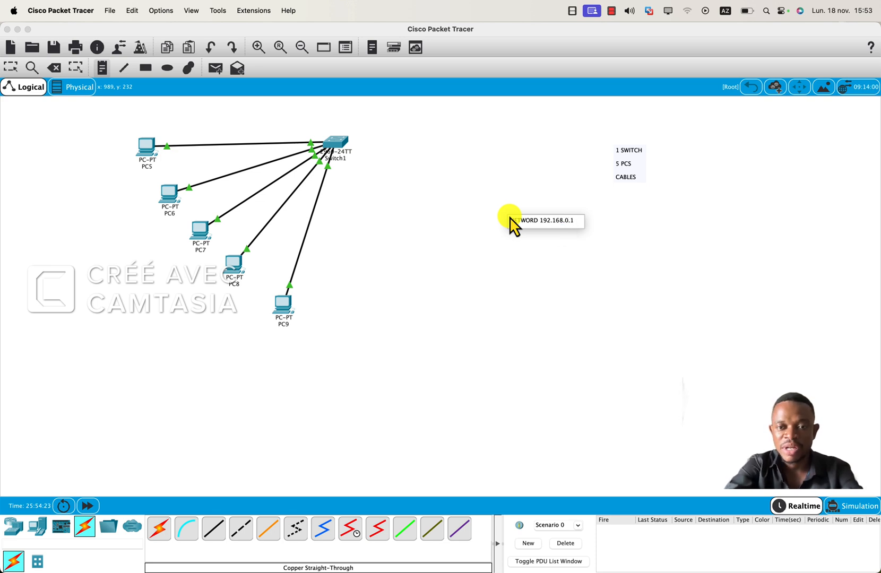
Add the line "MASQUE 255.255.255.0" directly below the network address in the note.
{"action": "key", "text": "Return"}
{"action": "key", "text": "BackSpace"}
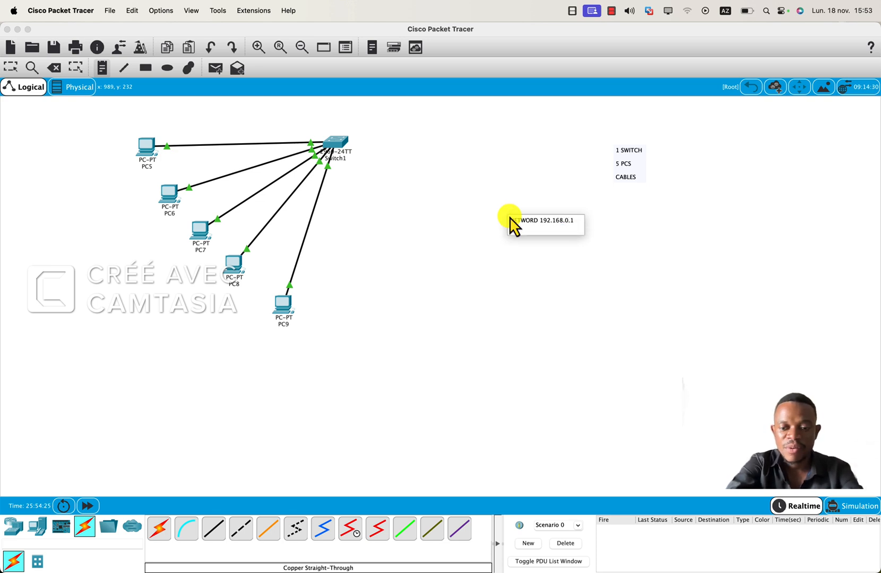
{"action": "type", "text": "SQU"}
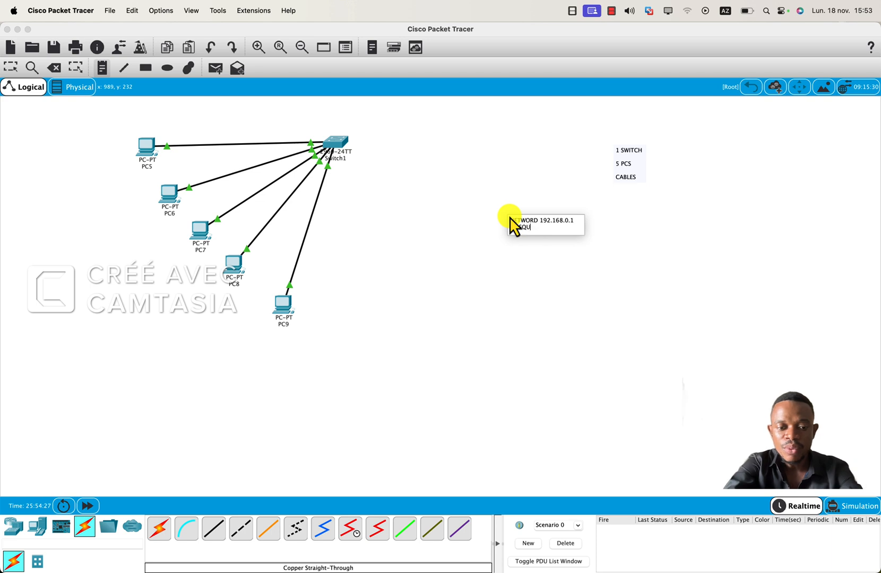
{"action": "type", "text": "E 2"}
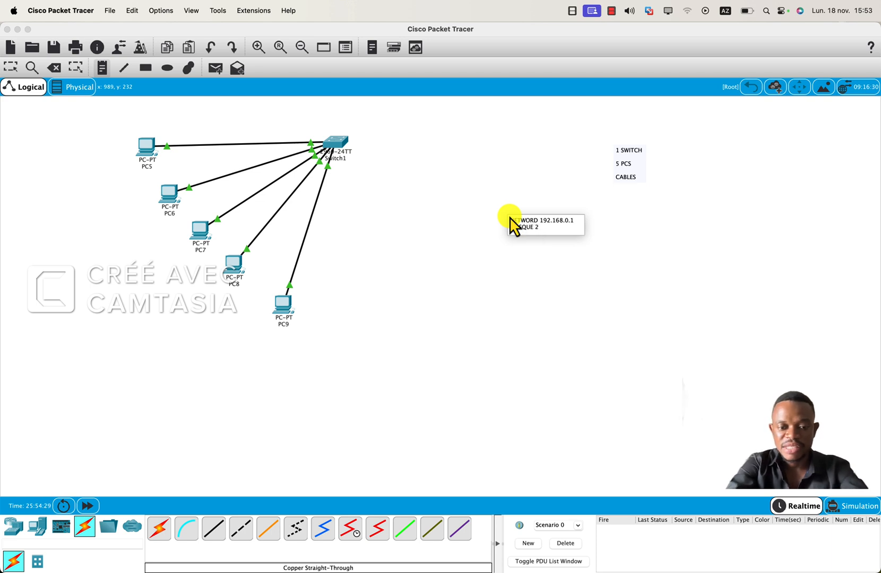
{"action": "type", "text": "55.12"}
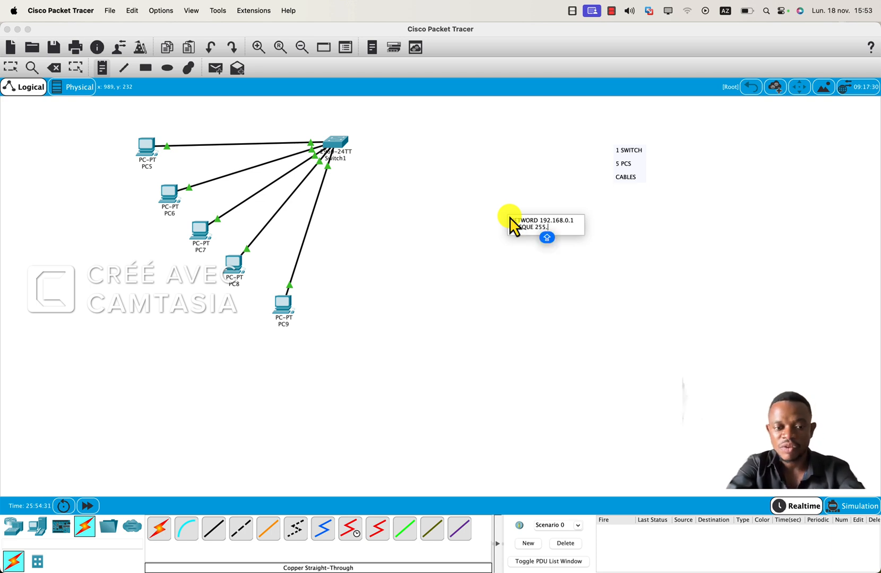
{"action": "key", "text": "BackSpace"}
{"action": "key", "text": "BackSpace"}
{"action": "type", "text": "255.2"}
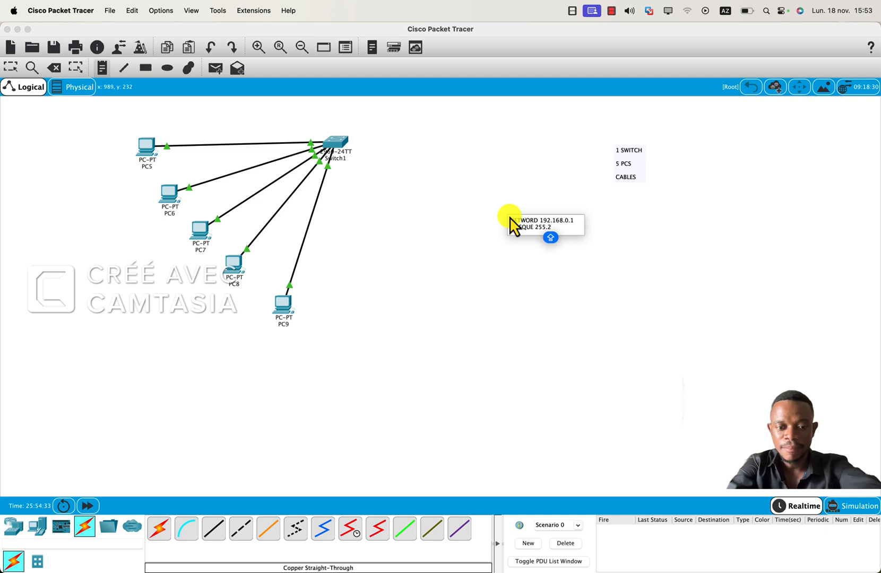
{"action": "type", "text": "55.255."}
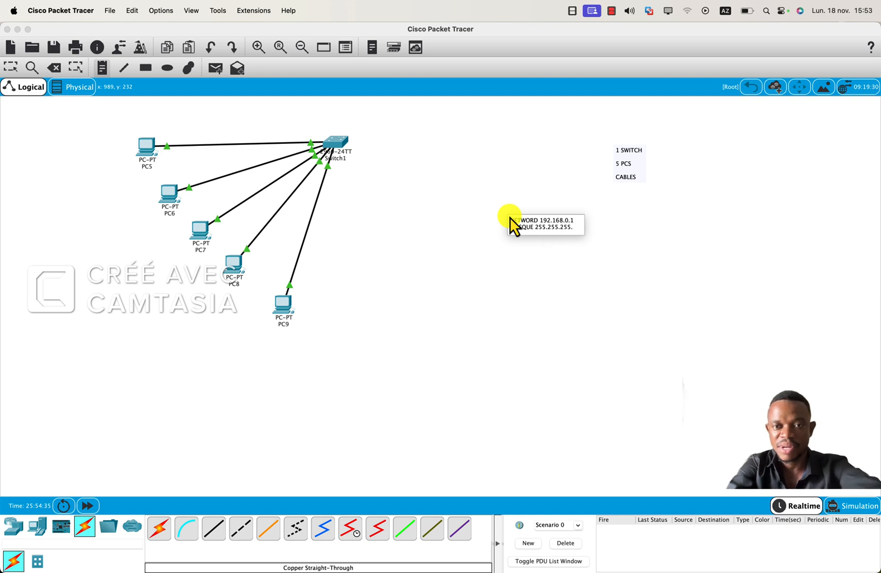
{"action": "type", "text": "0"}
Leave a blank line in the note and add the gateway line "PASSERELLE 192.168.0.1".
{"action": "key", "text": "Return"}
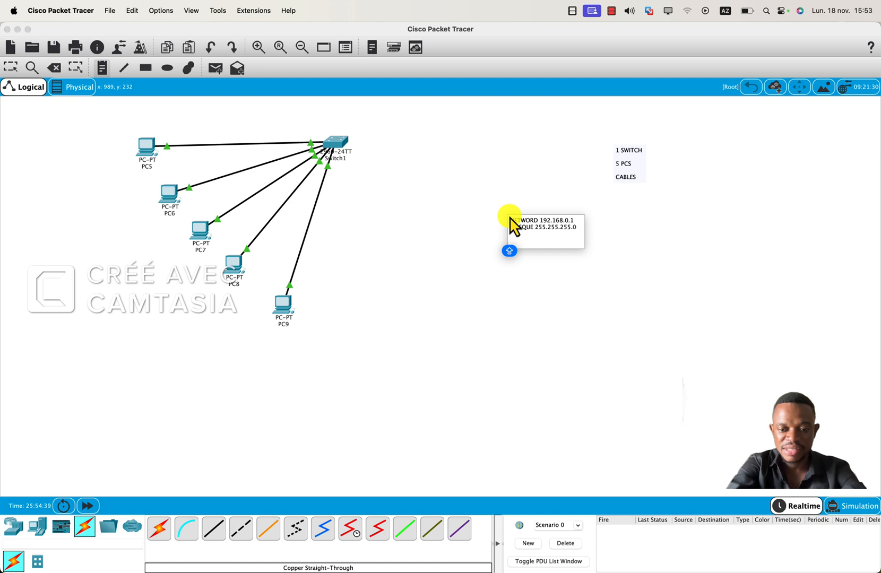
{"action": "type", "text": "PASSERE"}
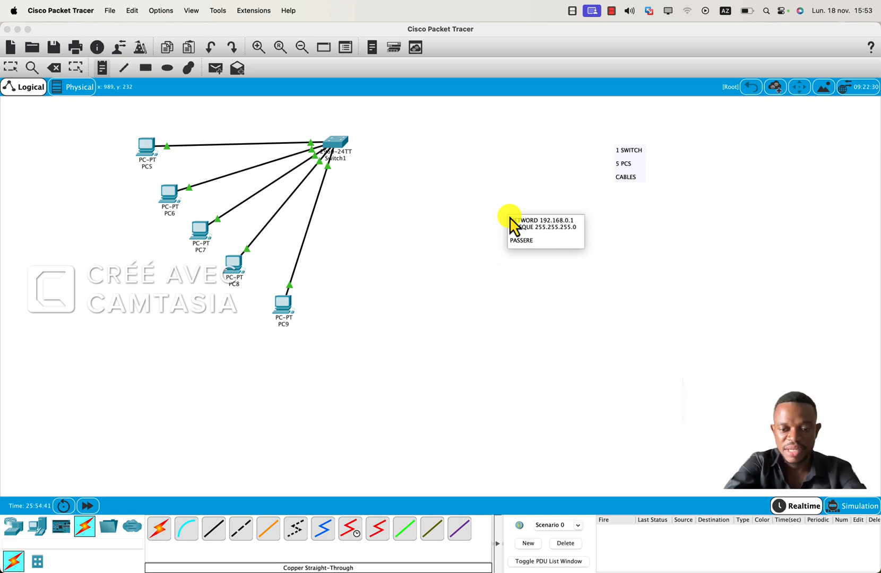
{"action": "type", "text": "LLE 192.1"}
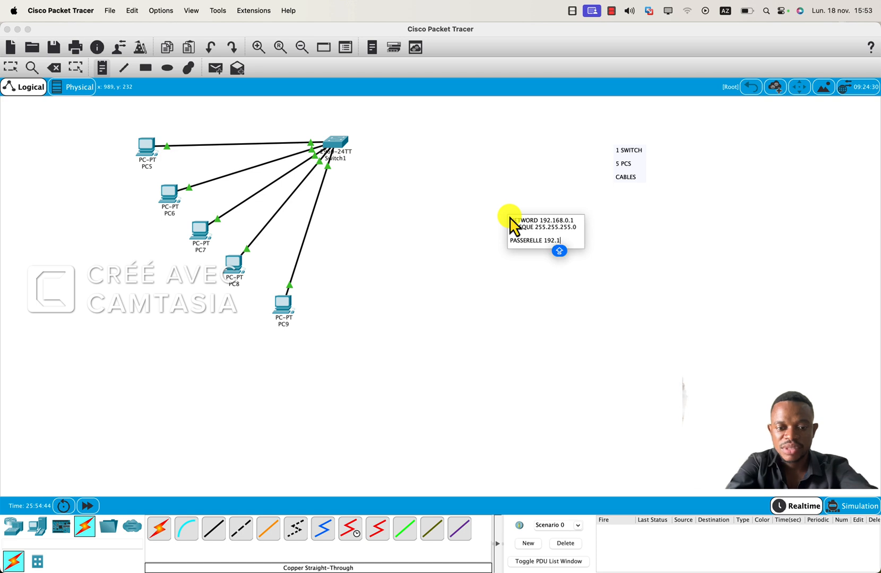
{"action": "type", "text": "68.0.1"}
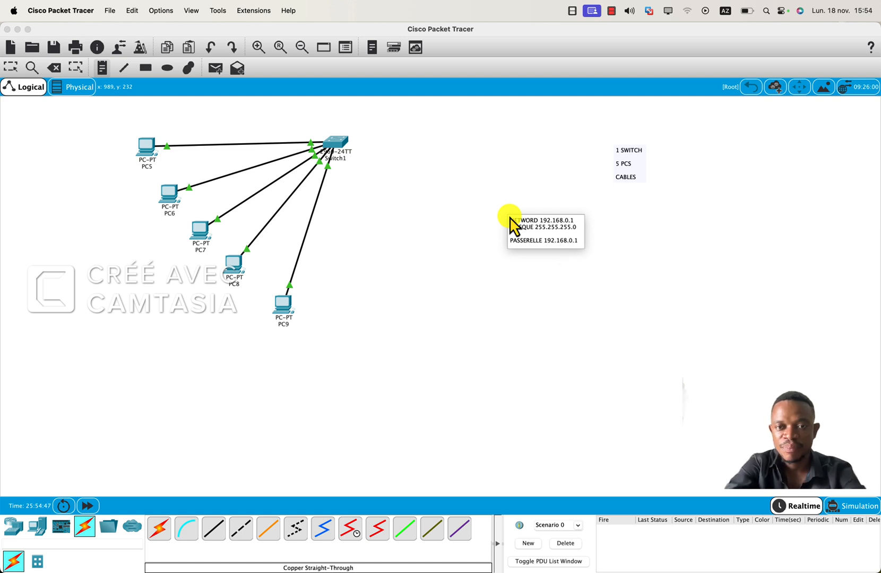
Leave another blank line below the gateway in the note and add "PREMIER 192.168.0.2".
{"action": "key", "text": "Return"}
{"action": "key", "text": "Caps_Lock"}
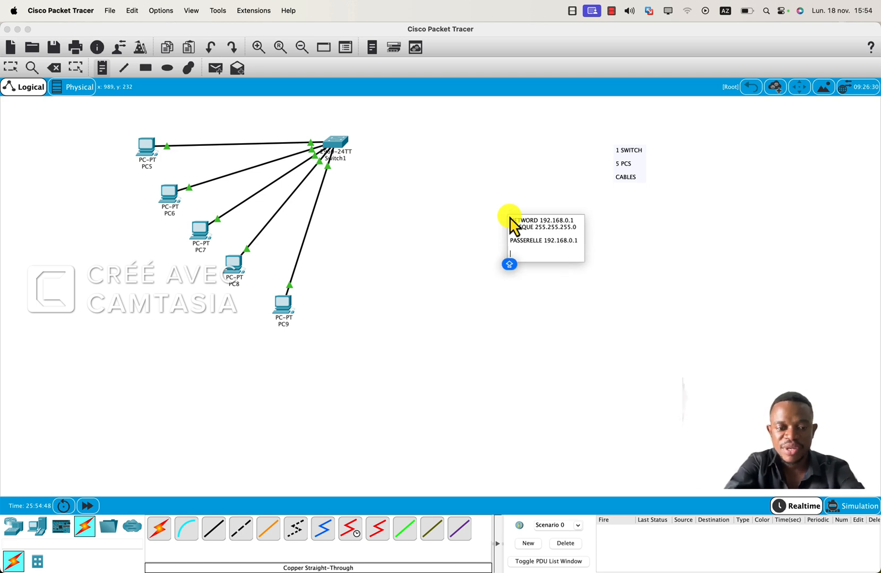
{"action": "type", "text": "PREMIER"}
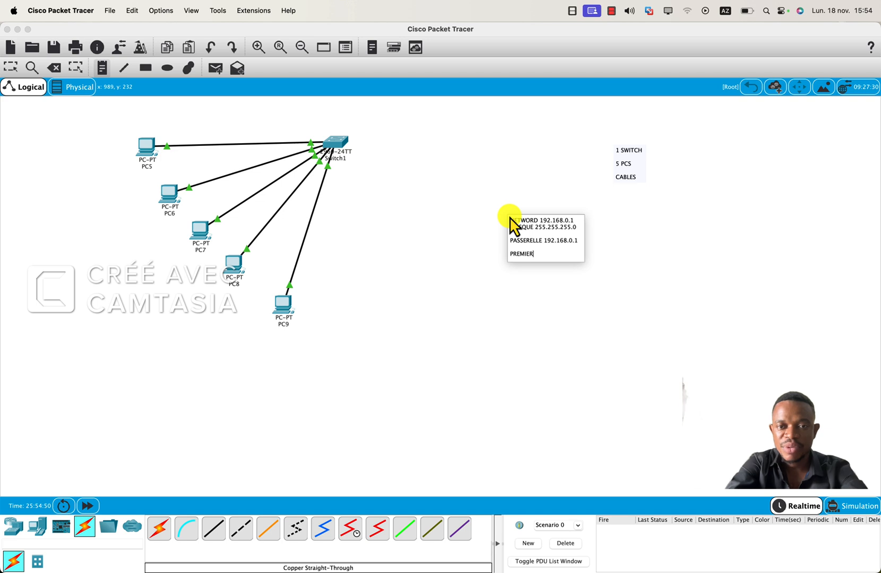
{"action": "key", "text": "Caps_Lock"}
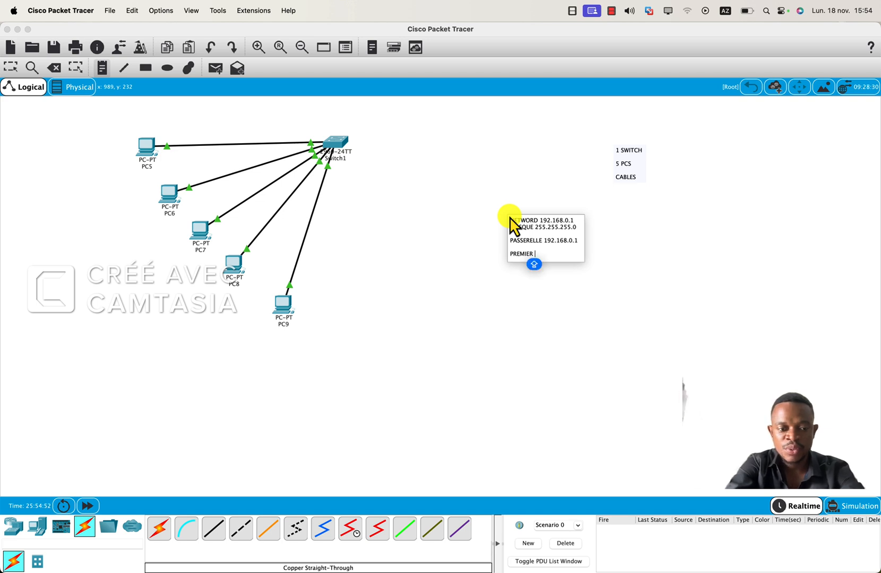
{"action": "type", "text": "192.1"}
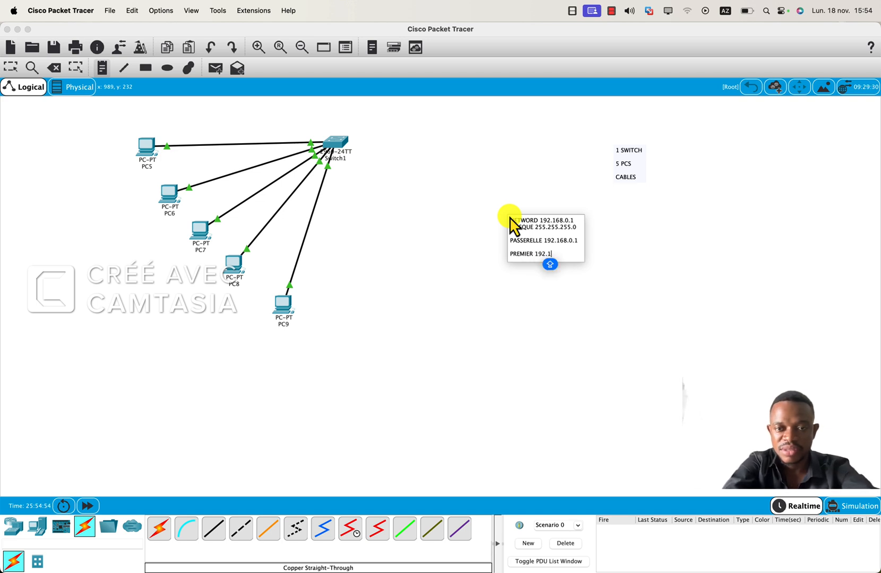
{"action": "type", "text": "68."}
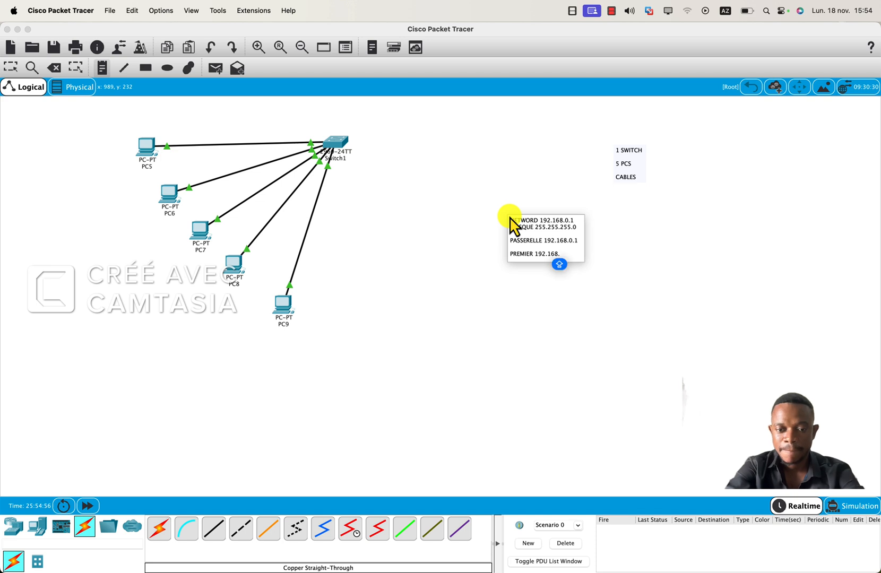
{"action": "type", "text": "0.2"}
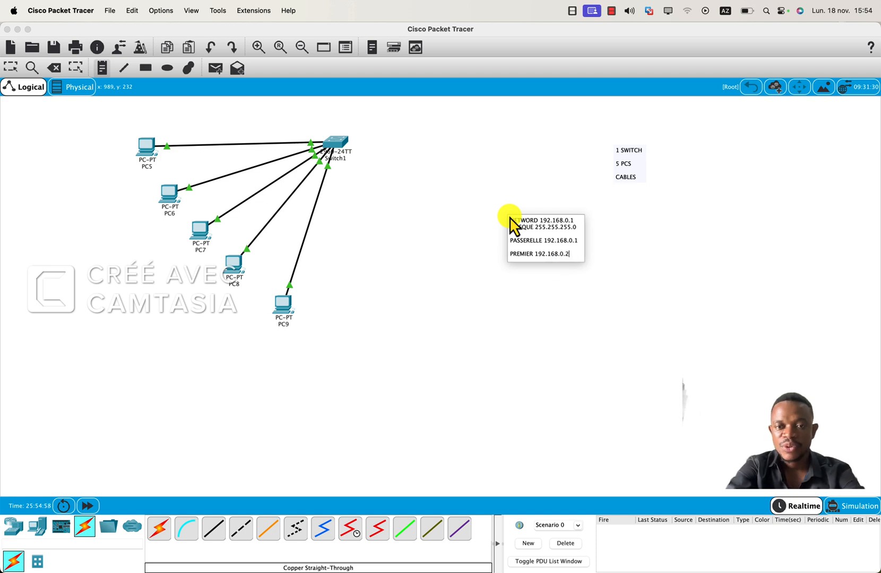
Leave two blank lines in the note and add the last usable address as "DERNIER USER 192.168.0.254".
{"action": "key", "text": "Caps_Lock"}
{"action": "key", "text": "Return"}
{"action": "key", "text": "Return"}
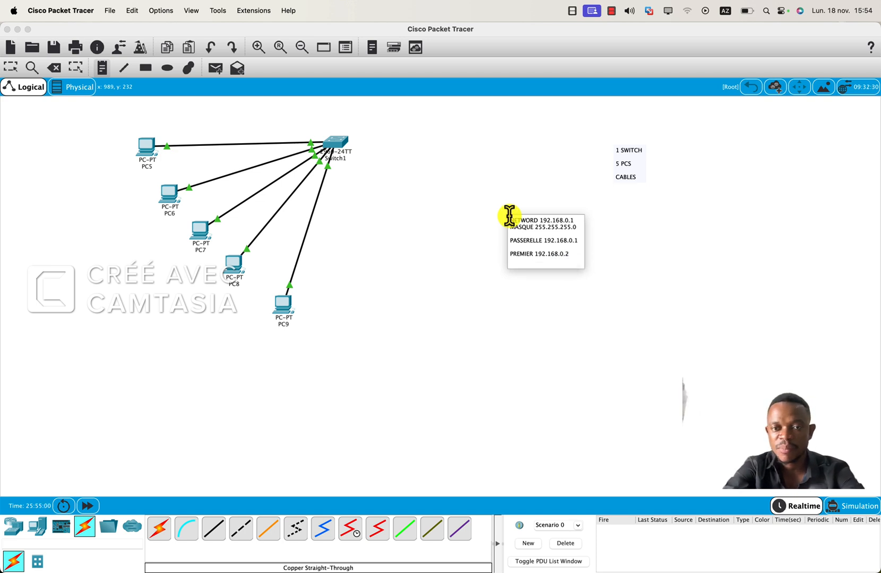
{"action": "type", "text": "DERNIER"}
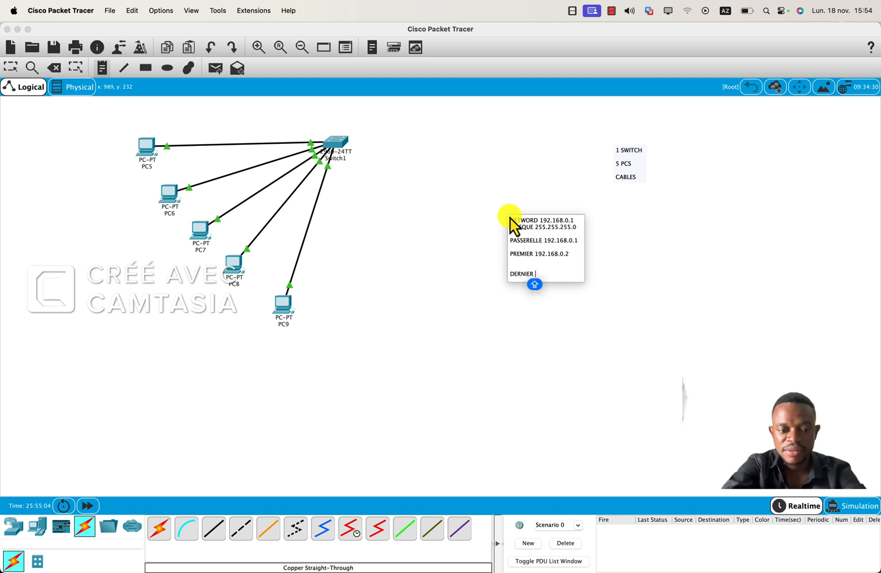
{"action": "type", "text": " USER"}
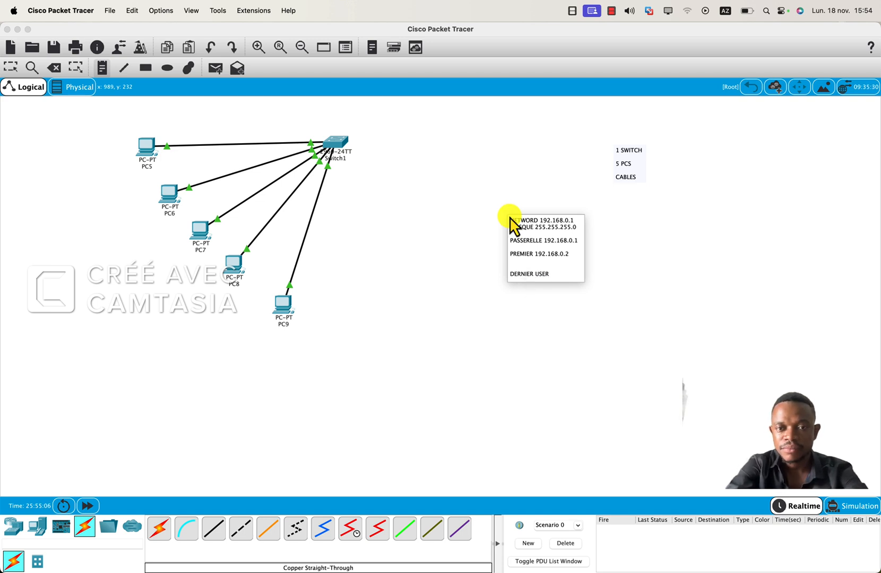
{"action": "type", "text": " 192"}
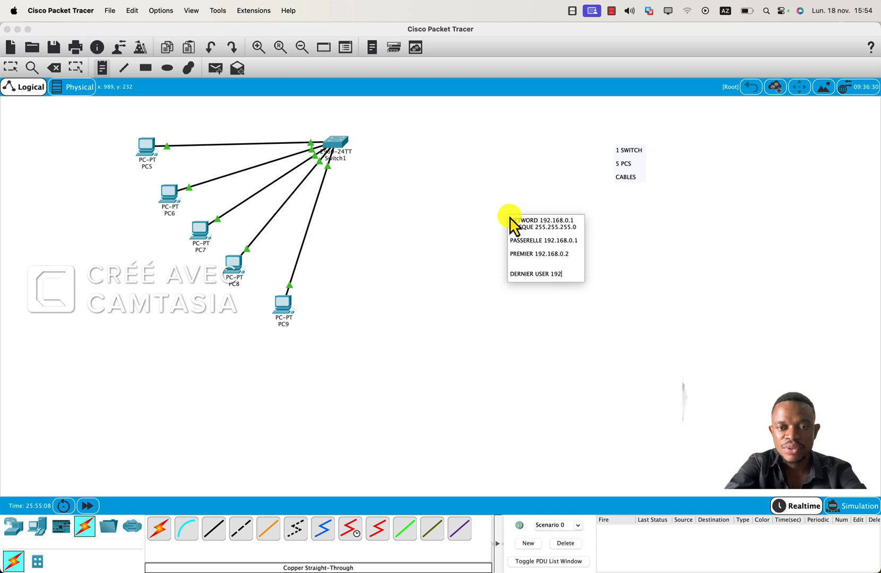
{"action": "type", "text": ".168"}
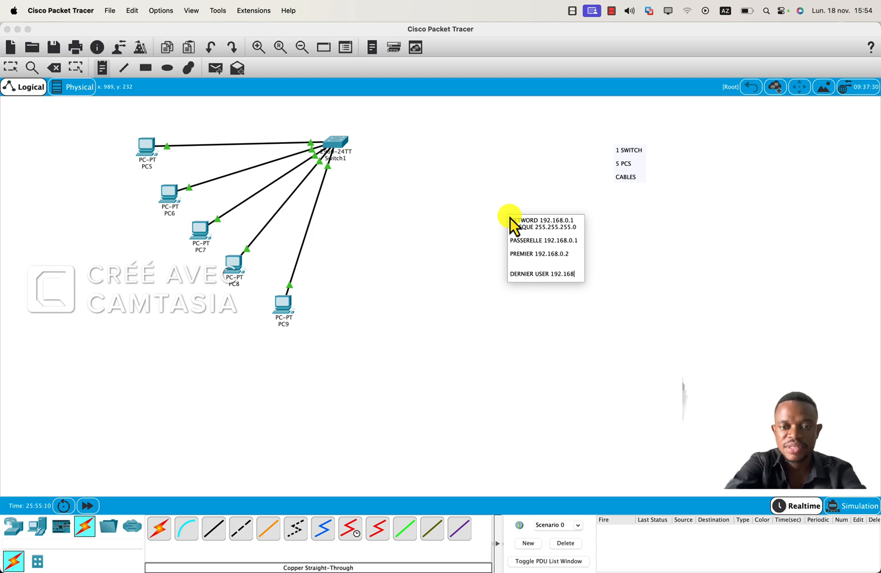
{"action": "type", "text": ".0."}
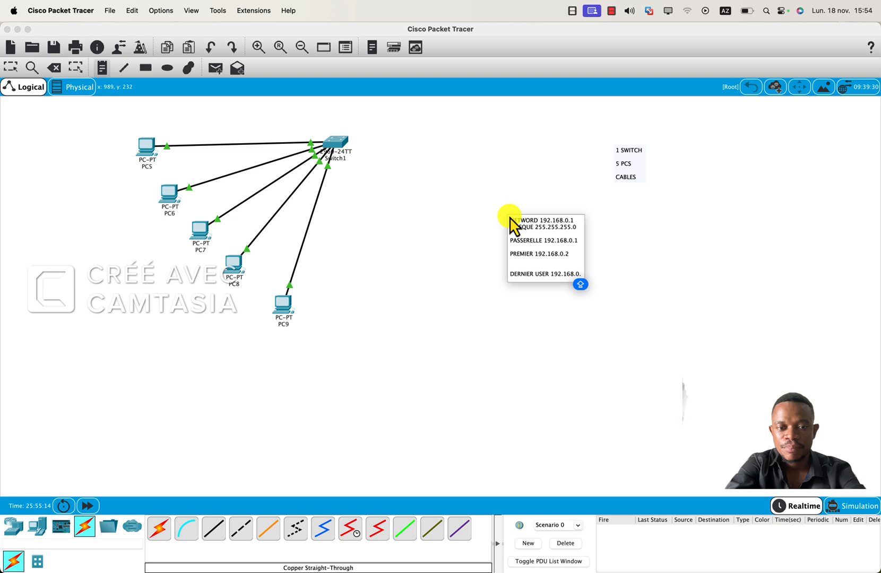
{"action": "type", "text": "254"}
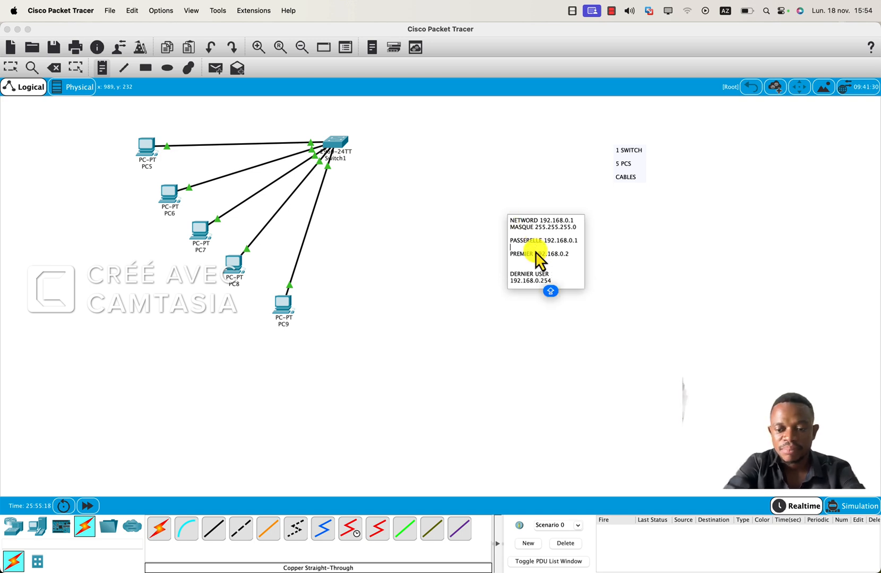
Insert "USER" after "PREMIER" in the note and correct the network address to 192.168.0.0.
{"action": "key", "text": "Down"}
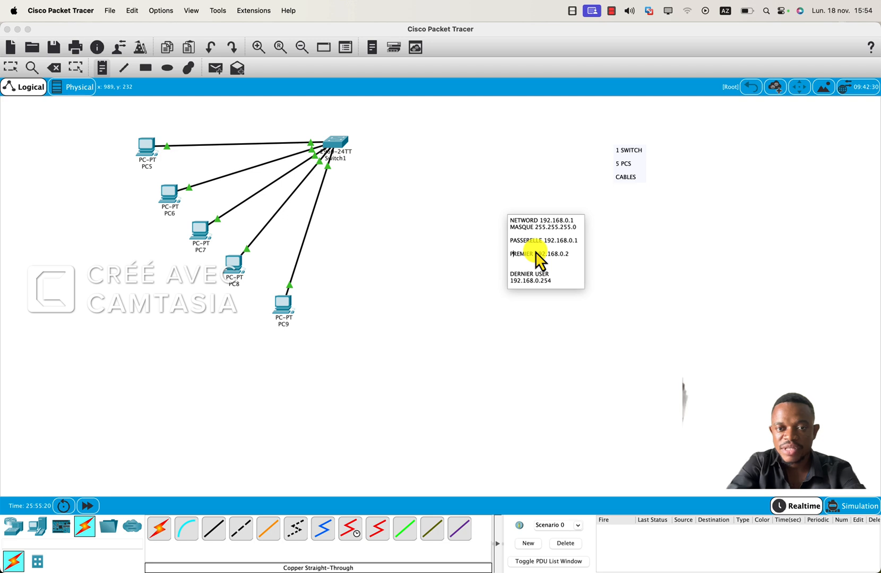
{"action": "type", "text": "USER"}
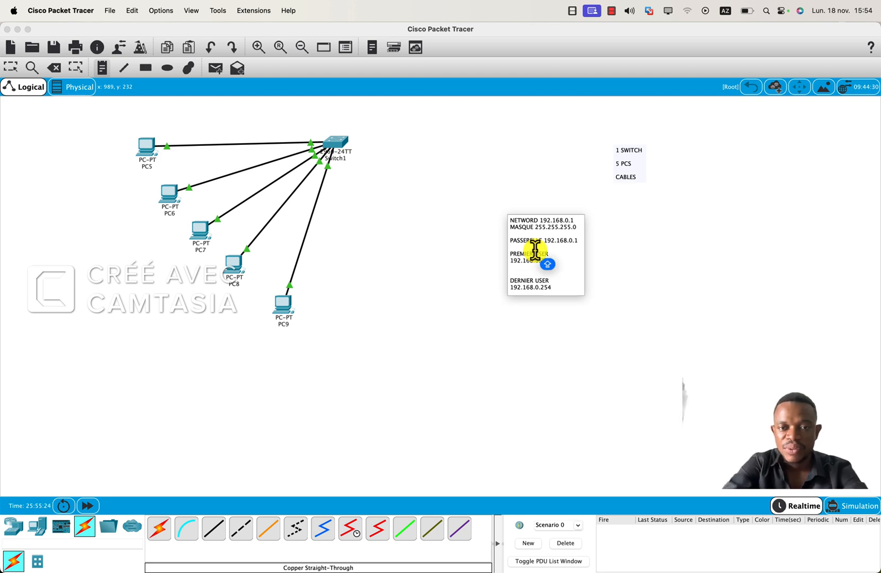
{"action": "left_click", "coordinate": [554, 288]}
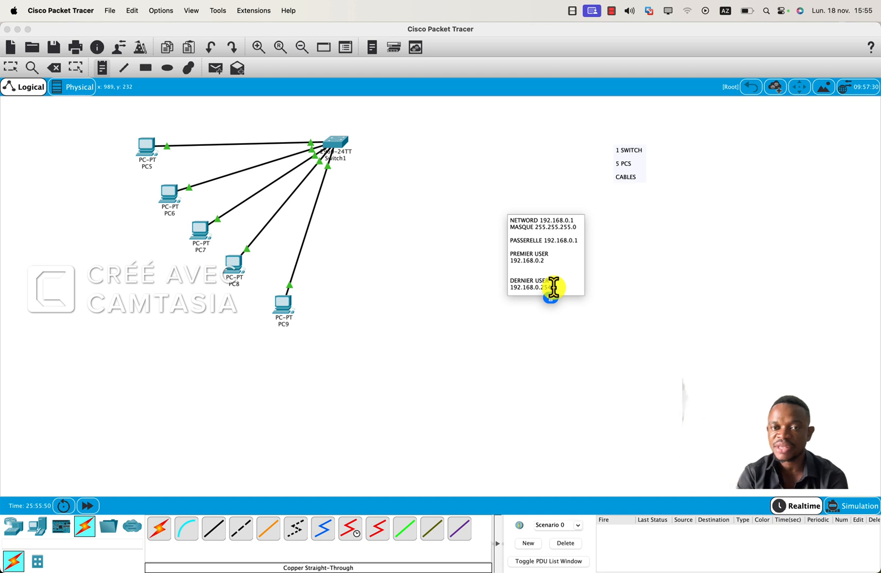
{"action": "left_click", "coordinate": [575, 221]}
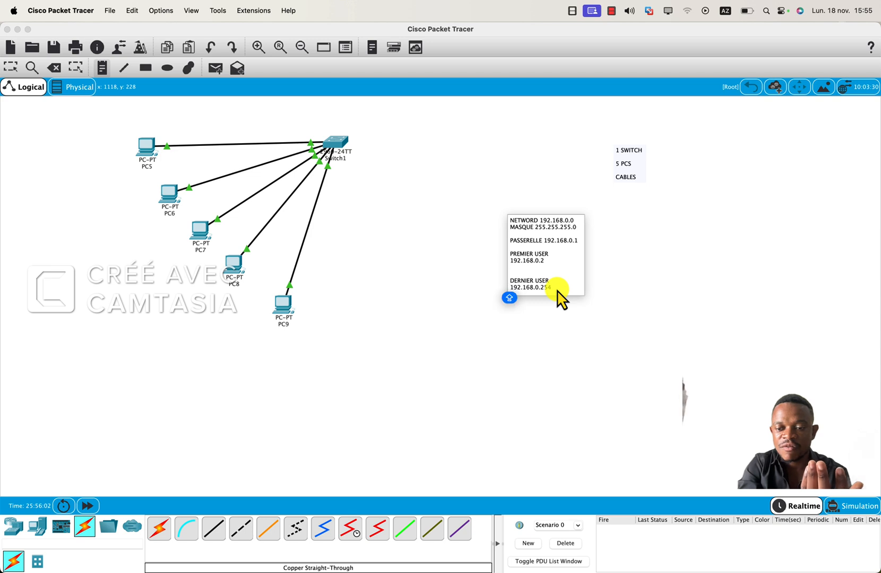
Leave a blank line below the last user address in the note and add "BROADCAST 192.168.0.255".
{"action": "key", "text": "Right"}
{"action": "key", "text": "Right"}
{"action": "key", "text": "Right"}
{"action": "key", "text": "Right"}
{"action": "key", "text": "Right"}
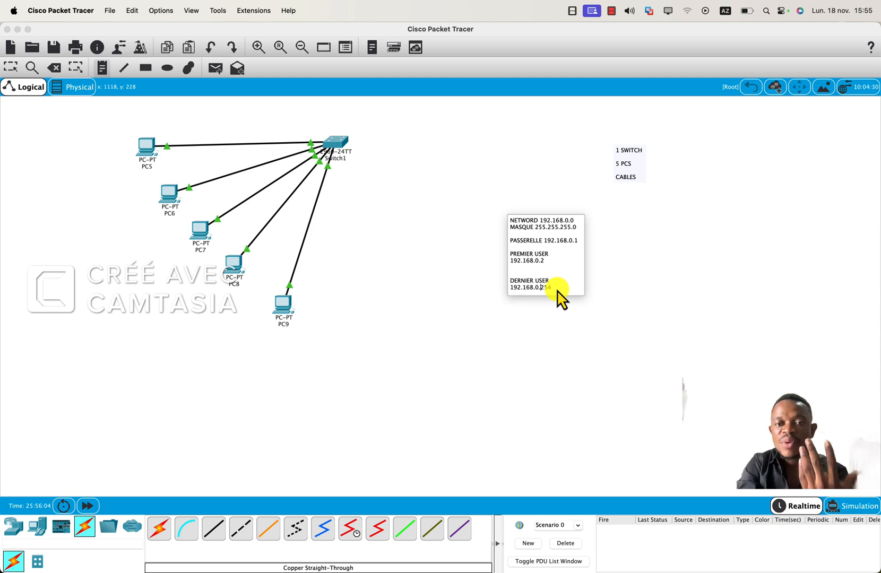
{"action": "key", "text": "Return"}
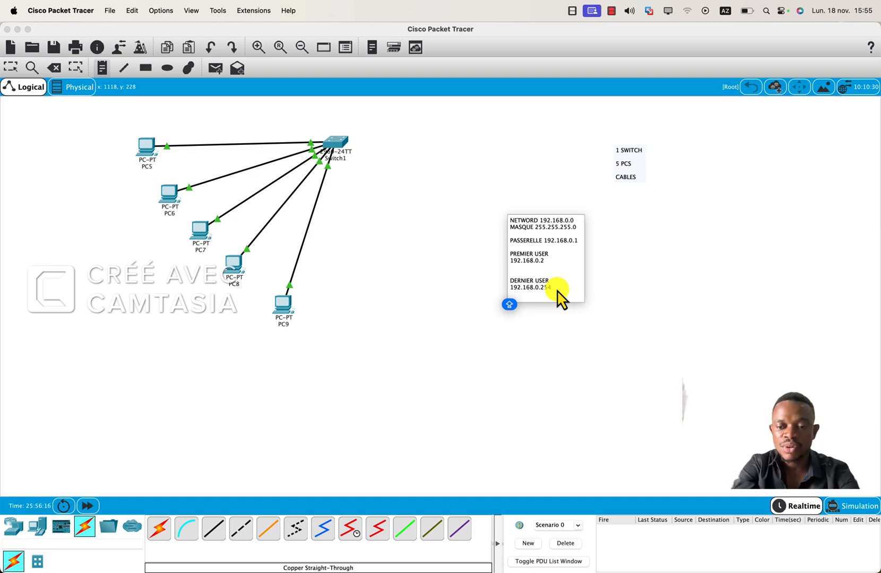
{"action": "type", "text": "BRO"}
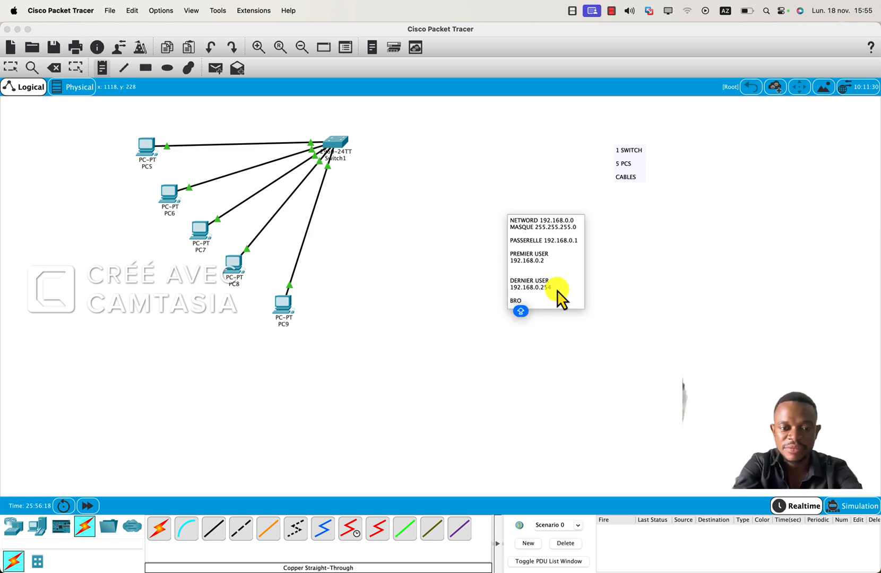
{"action": "type", "text": "ADCATS"}
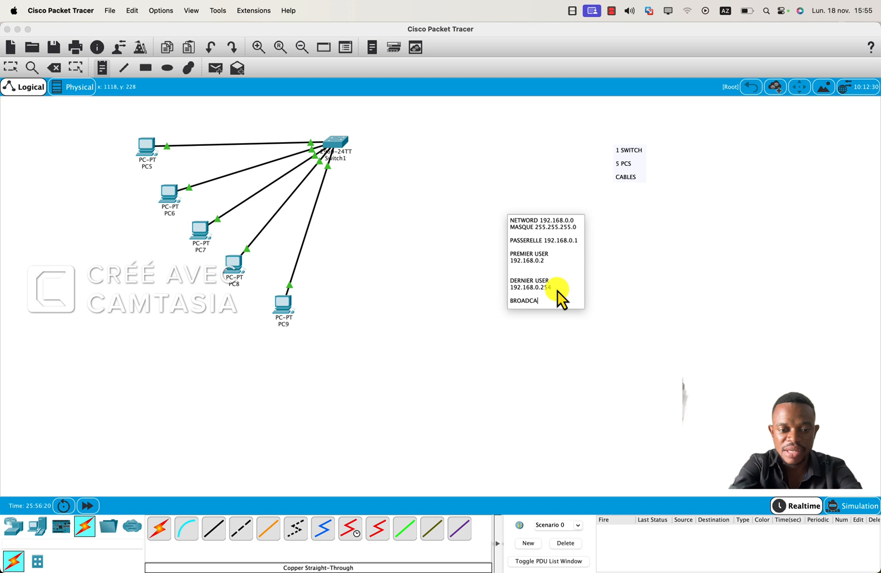
{"action": "key", "text": "BackSpace"}
{"action": "type", "text": "ST 192"}
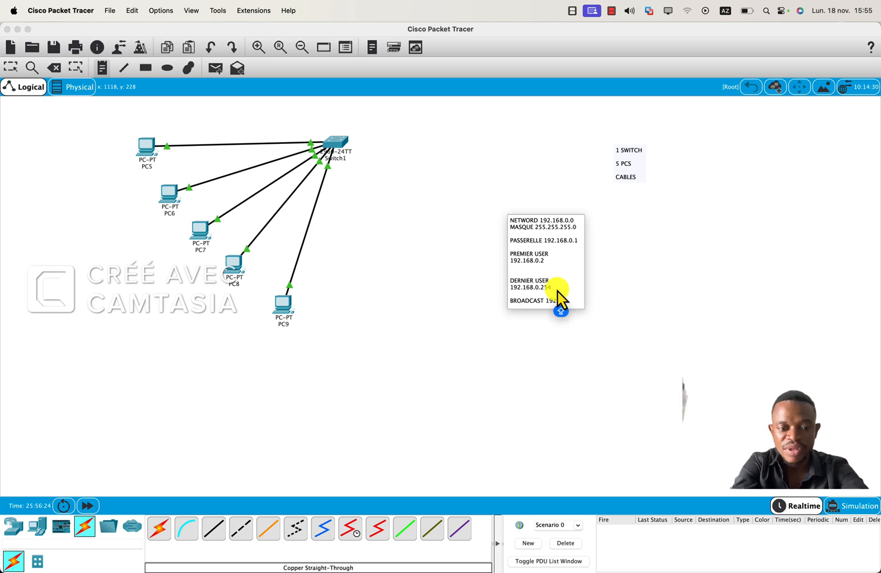
{"action": "type", "text": ".168"}
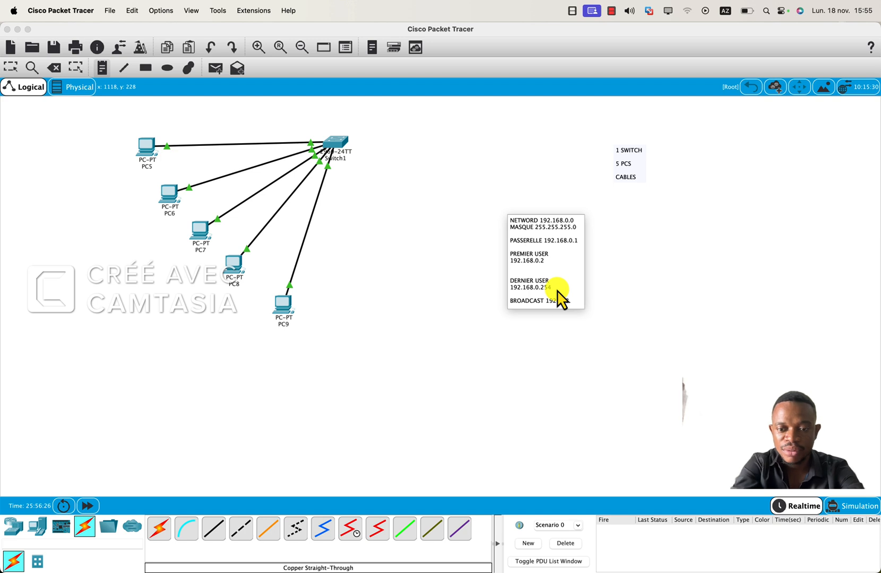
{"action": "type", "text": ".0.255"}
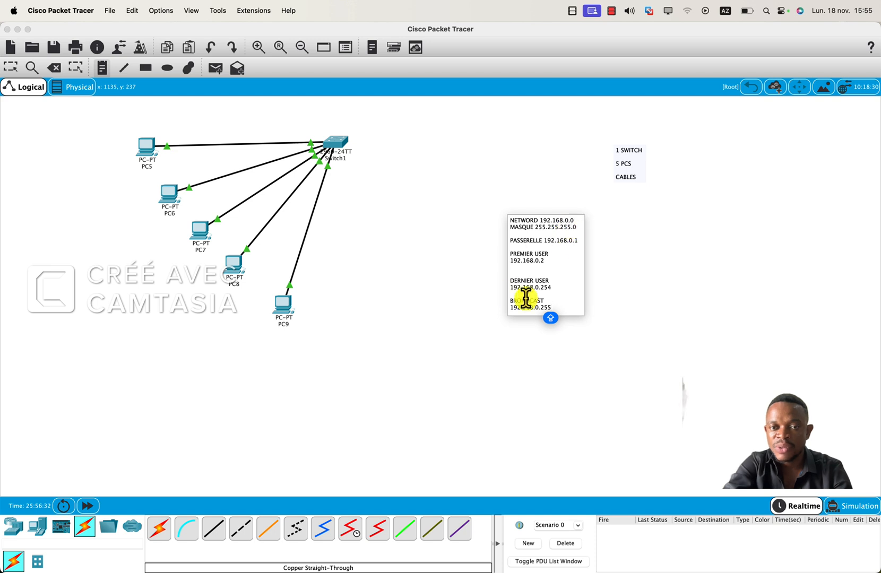
Highlight the network line and the broadcast address in turn, and finish the note by returning to the Select tool.
{"action": "left_click_drag", "start_coordinate": [577, 219], "coordinate": [514, 219]}
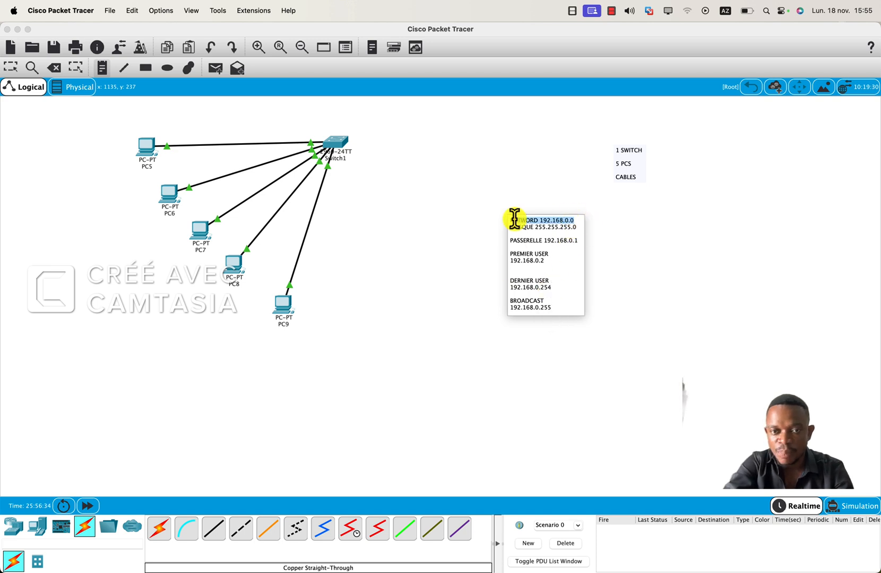
{"action": "left_click", "coordinate": [559, 310]}
{"action": "left_click_drag", "start_coordinate": [559, 310], "coordinate": [521, 309]}
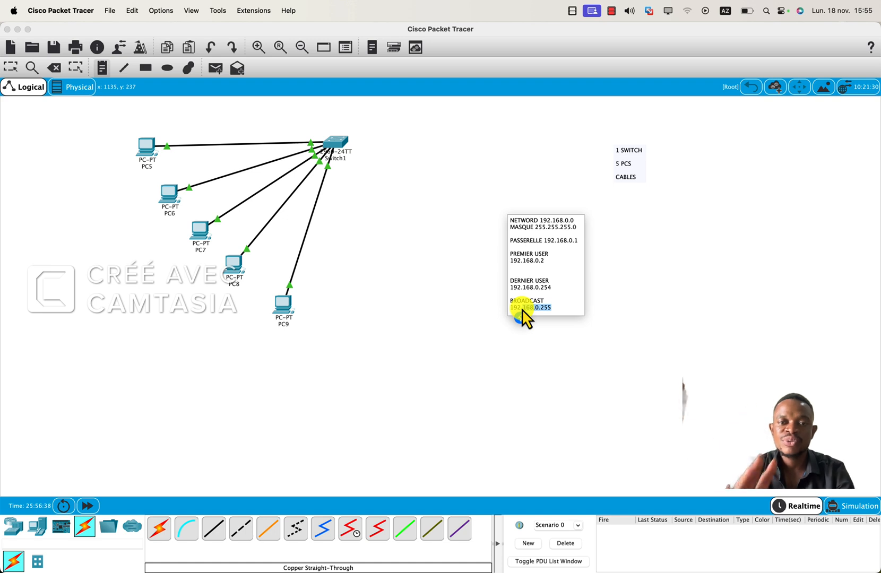
{"action": "left_click", "coordinate": [560, 309]}
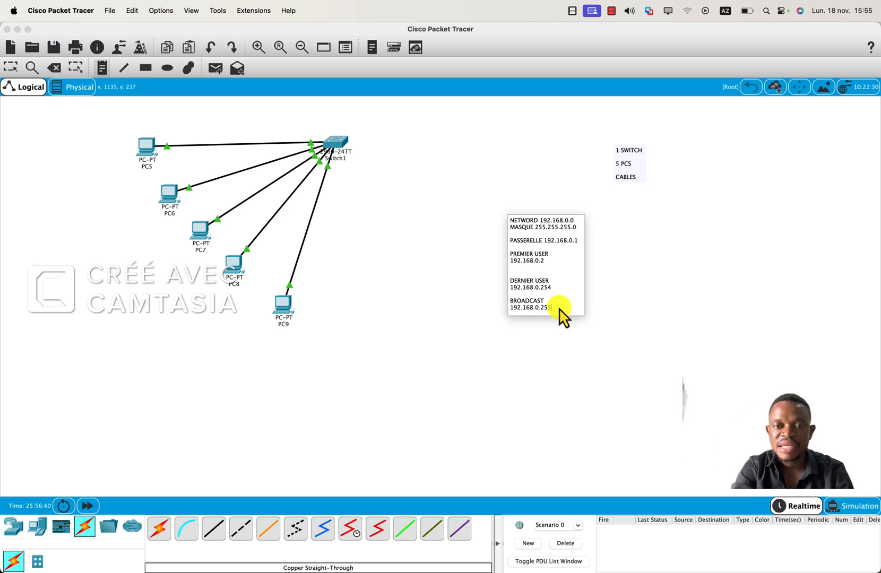
{"action": "left_click", "coordinate": [544, 196]}
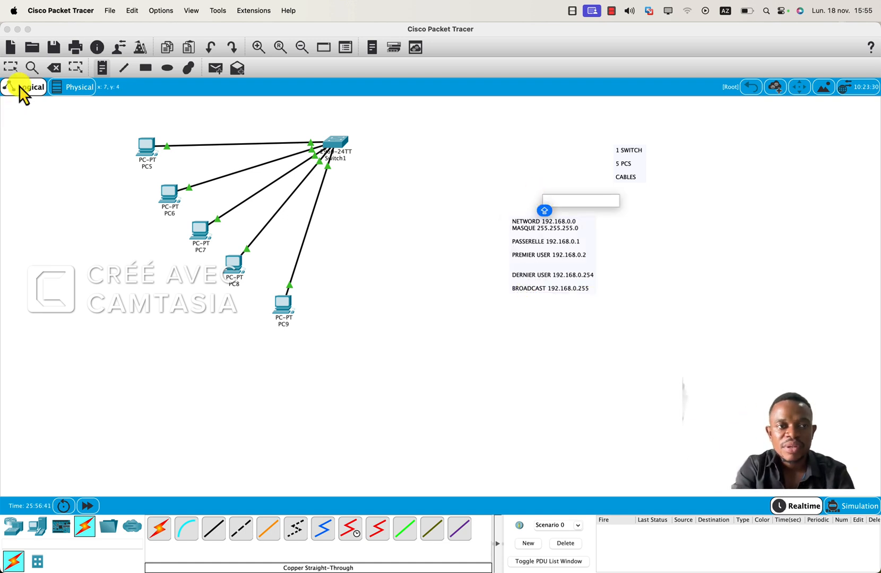
{"action": "left_click", "coordinate": [10, 68]}
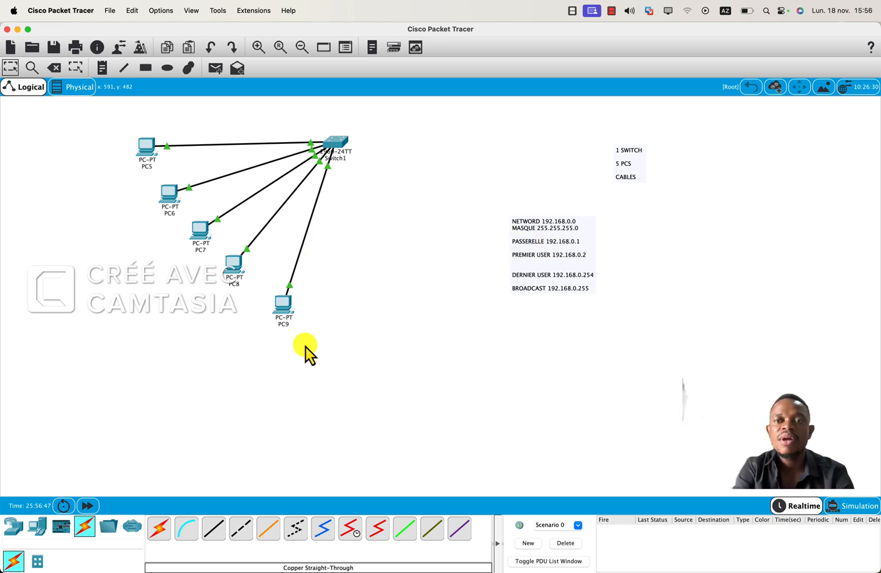
Open PC5's IP configuration beside the note and set the static IP address to 192.168.0.2 with subnet mask 255.255.255.0.
{"action": "left_click", "coordinate": [149, 155]}
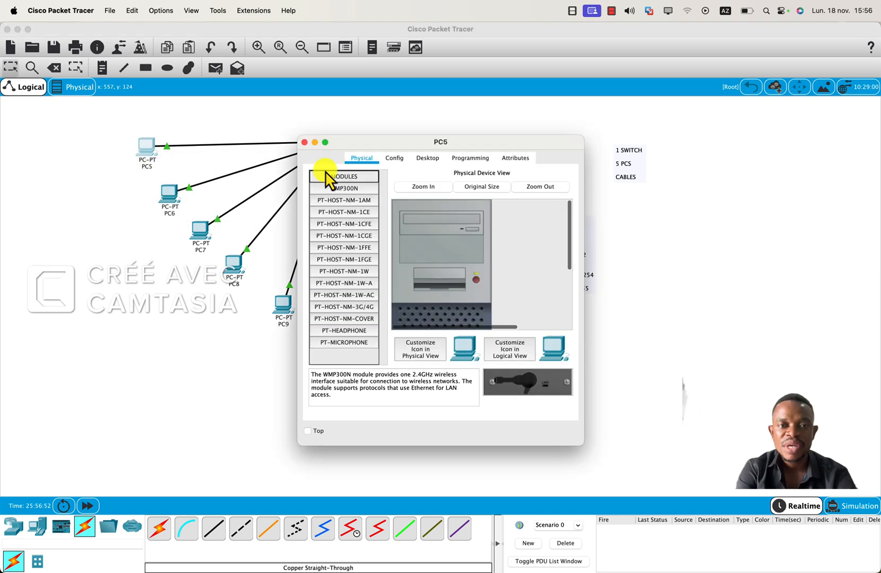
{"action": "left_click", "coordinate": [430, 158]}
{"action": "left_click", "coordinate": [346, 190]}
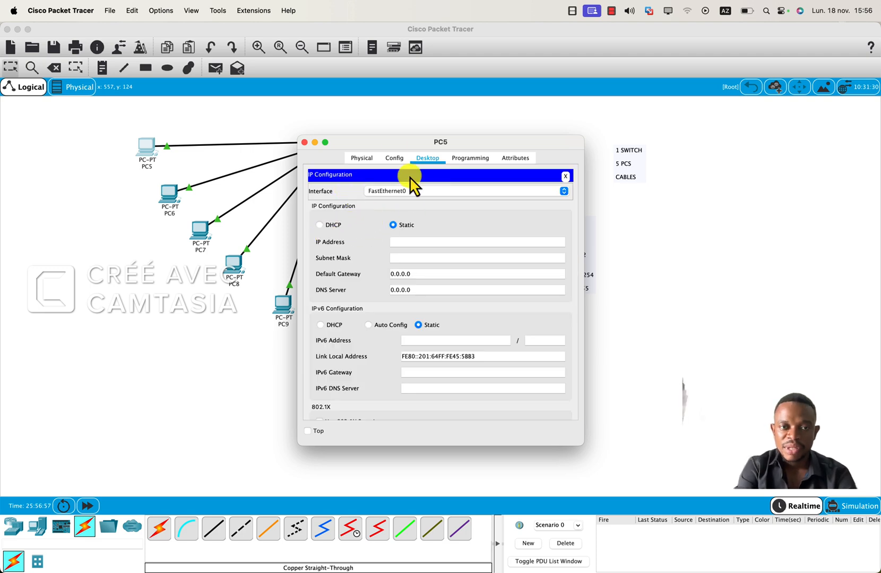
{"action": "left_click_drag", "start_coordinate": [398, 149], "coordinate": [314, 128]}
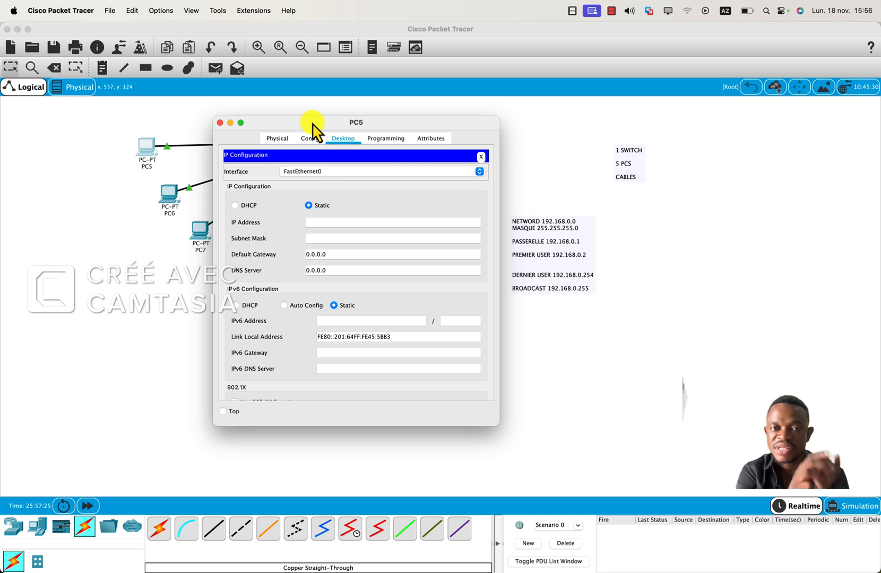
{"action": "left_click", "coordinate": [359, 223]}
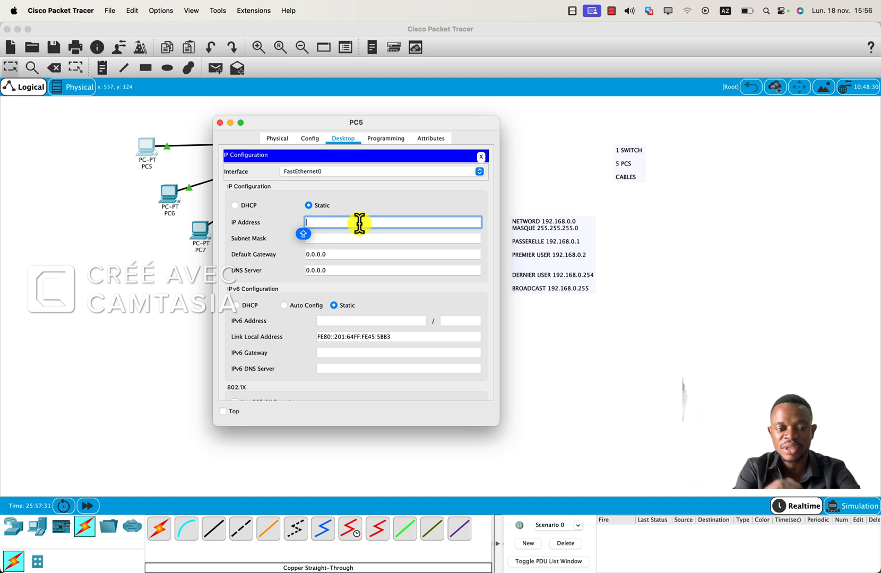
{"action": "type", "text": "19"}
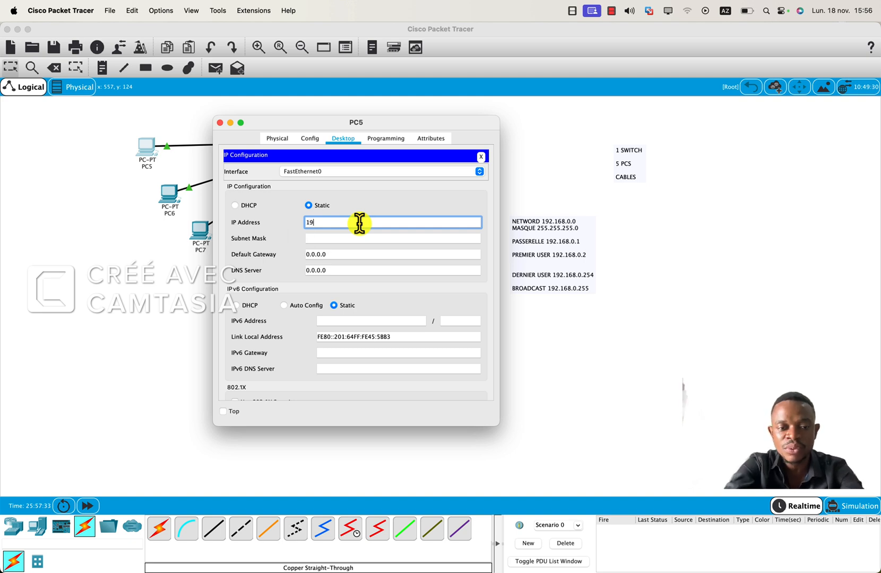
{"action": "type", "text": "2.16"}
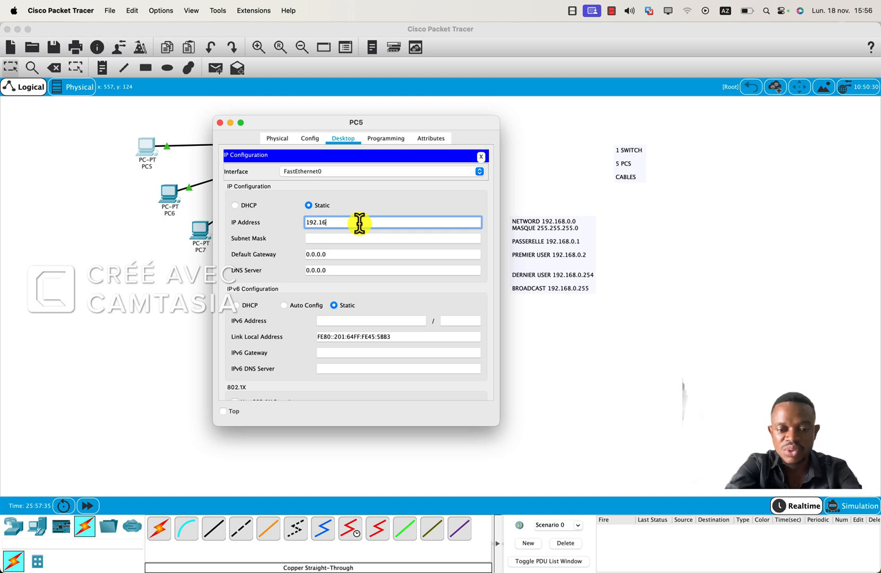
{"action": "type", "text": "8.0.2"}
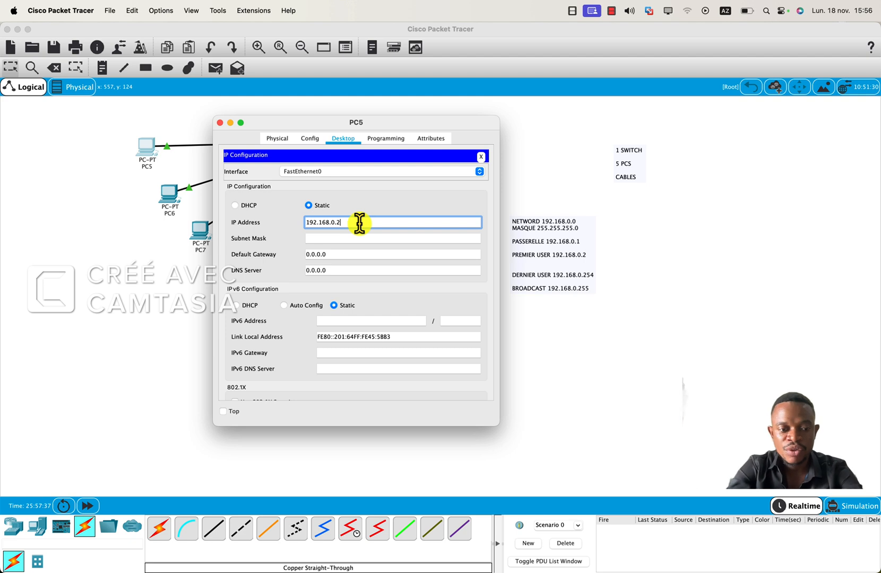
{"action": "key", "text": "Tab"}
Set PC5's default gateway to 192.168.0.1, enable its Top option and close its configuration window.
{"action": "left_click", "coordinate": [340, 254]}
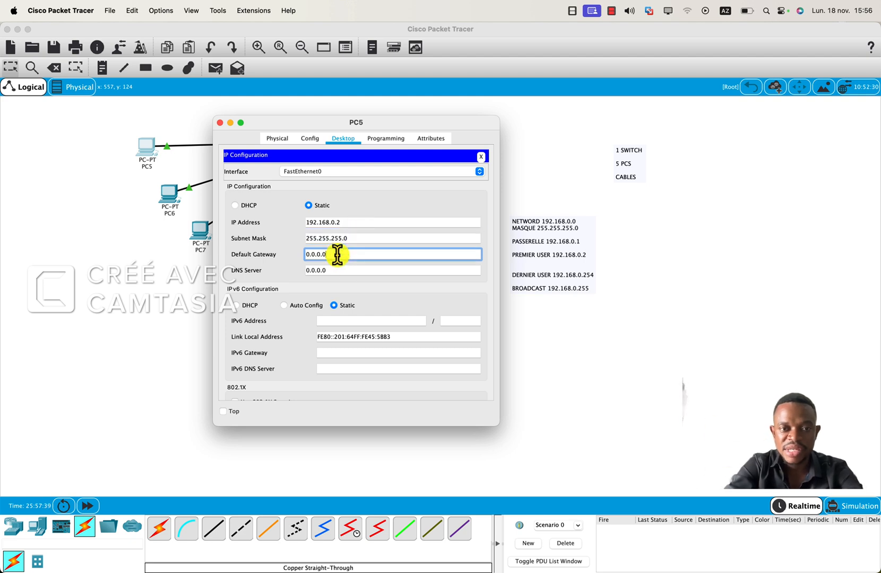
{"action": "key", "text": "BackSpace"}
{"action": "key", "text": "BackSpace"}
{"action": "key", "text": "BackSpace"}
{"action": "key", "text": "BackSpace"}
{"action": "key", "text": "BackSpace"}
{"action": "key", "text": "BackSpace"}
{"action": "type", "text": "192.1"}
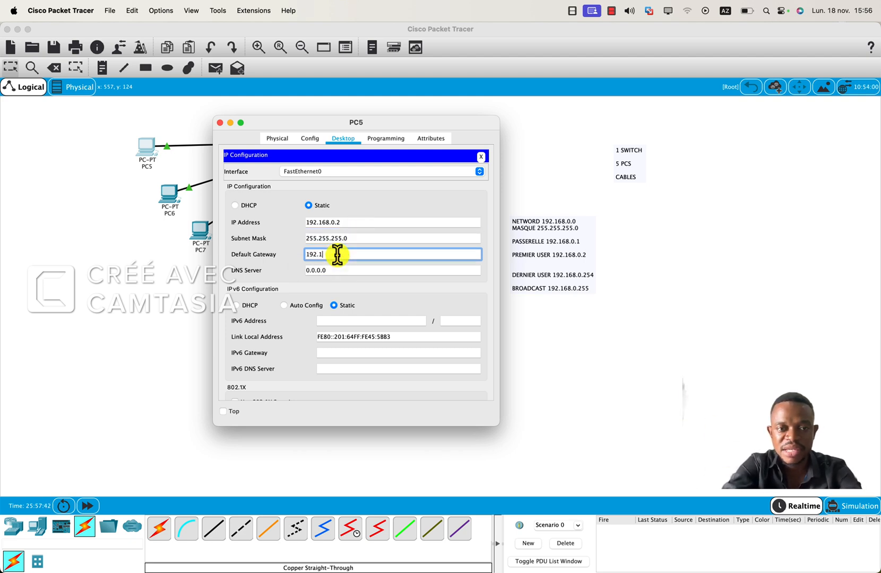
{"action": "key", "text": "Caps_Lock"}
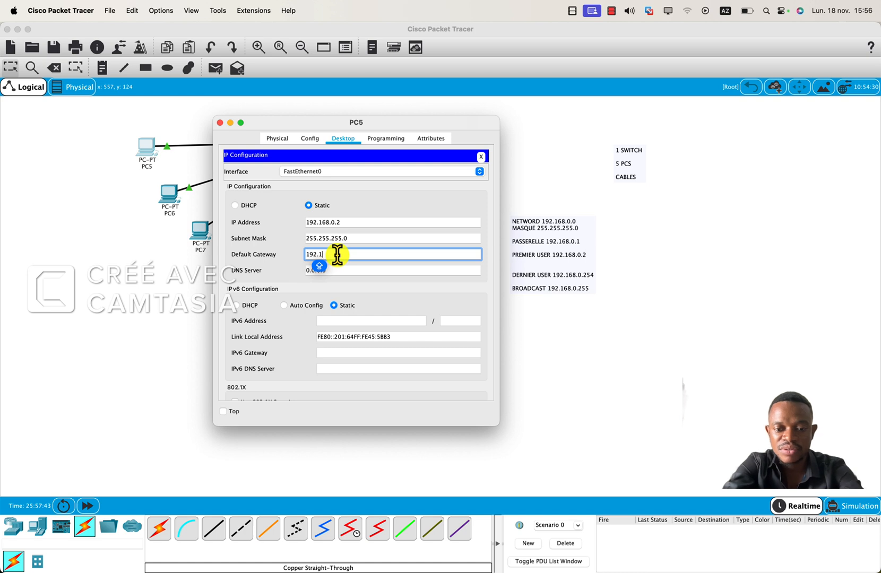
{"action": "type", "text": "68"}
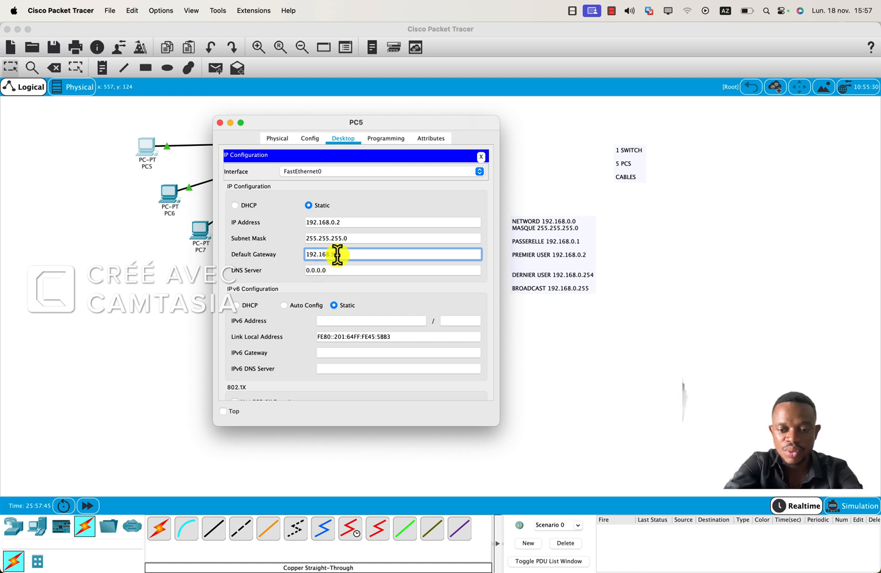
{"action": "type", "text": ".0.1"}
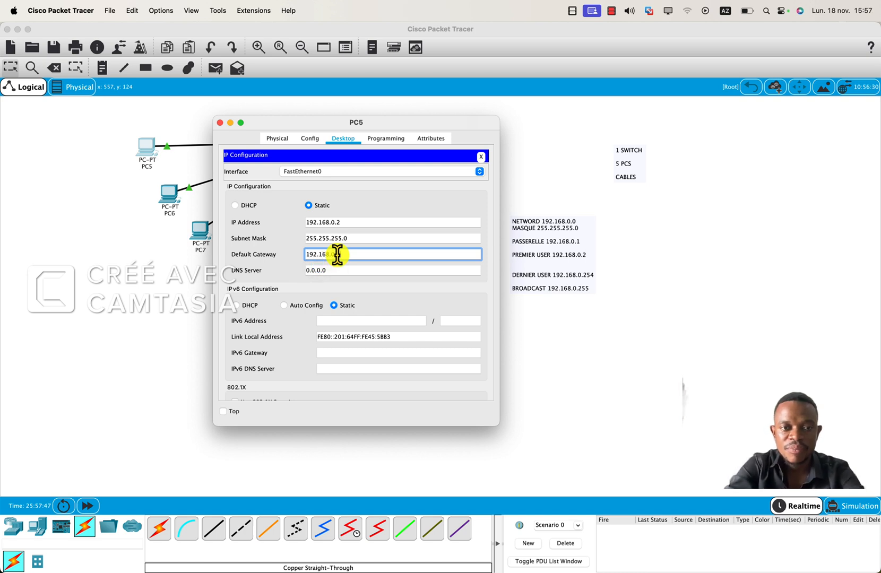
{"action": "left_click", "coordinate": [223, 412]}
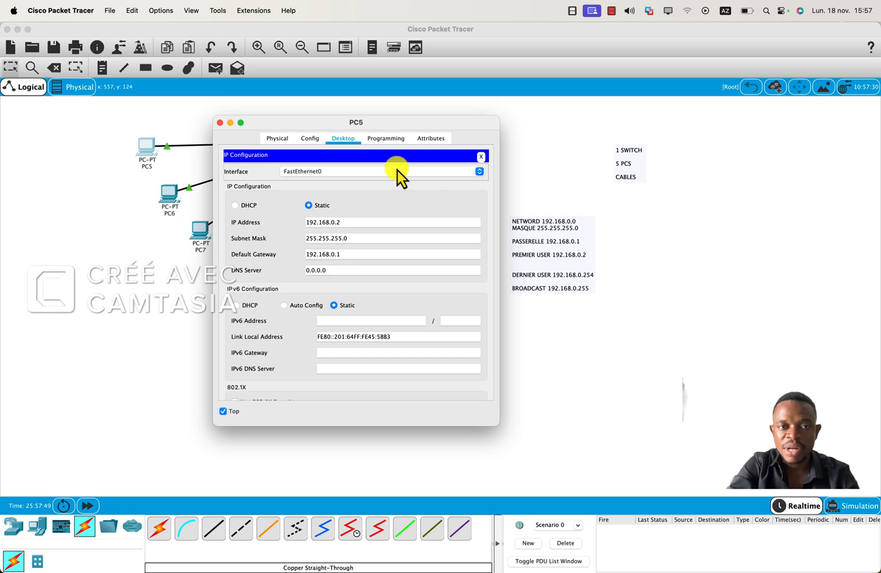
{"action": "left_click", "coordinate": [220, 122]}
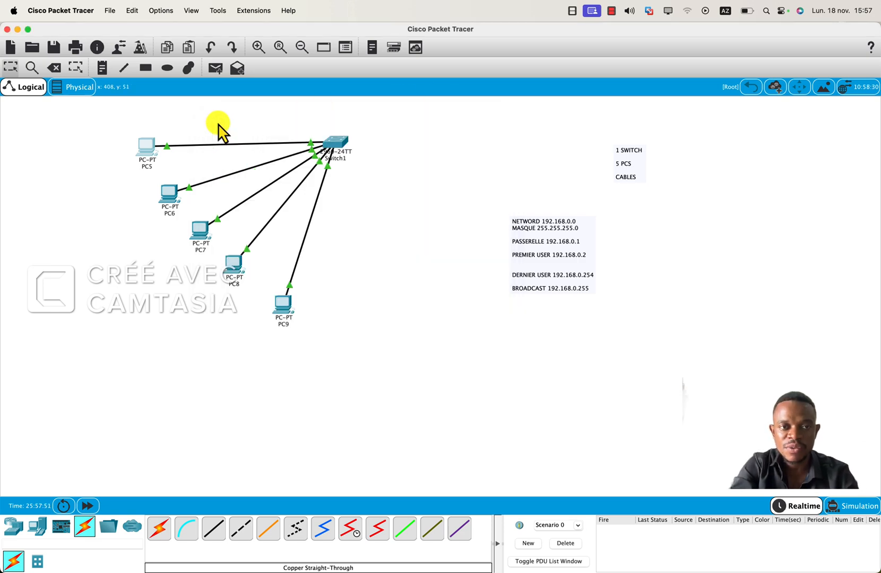
Open PC6's IP configuration and set the static IP address to 192.168.0.3 with subnet mask 255.255.255.0.
{"action": "left_click", "coordinate": [168, 192]}
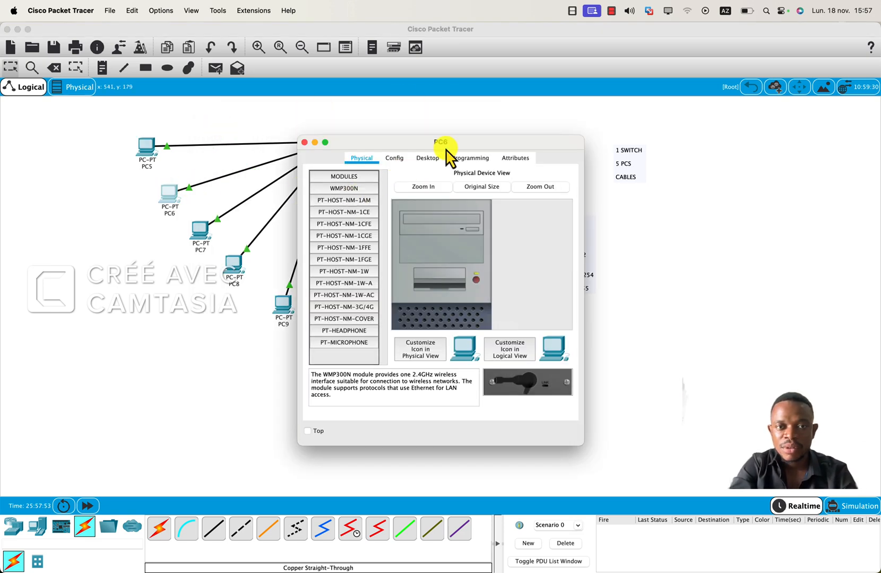
{"action": "left_click", "coordinate": [432, 157]}
{"action": "left_click", "coordinate": [355, 192]}
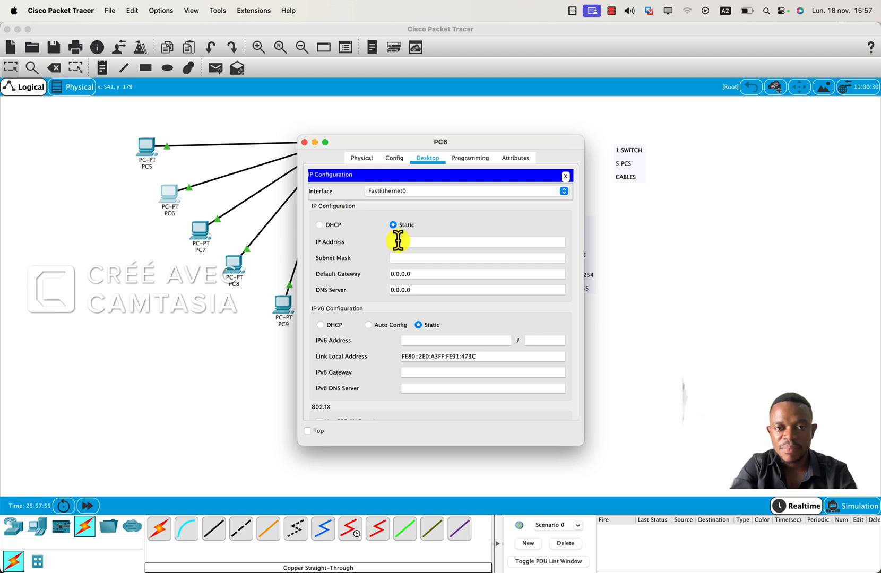
{"action": "left_click", "coordinate": [398, 240]}
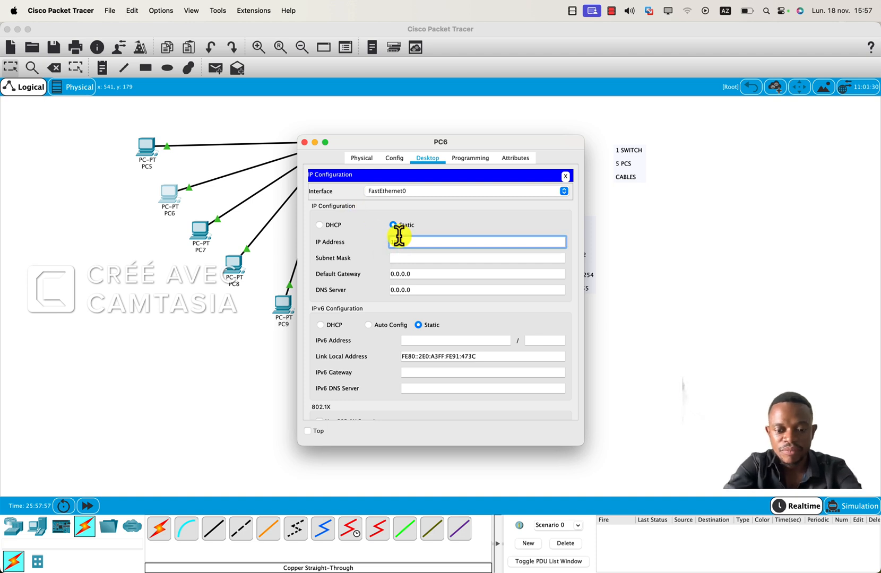
{"action": "key", "text": "Caps_Lock"}
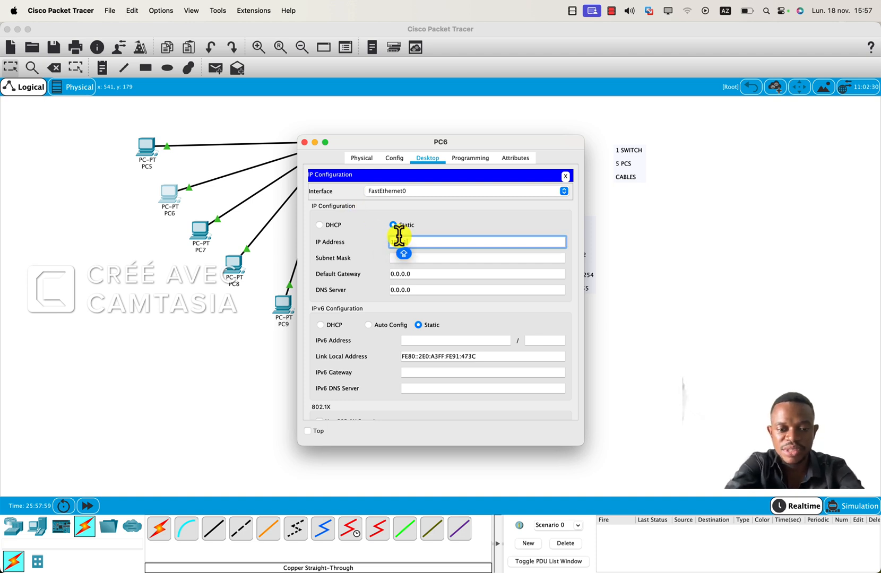
{"action": "type", "text": "192.168"}
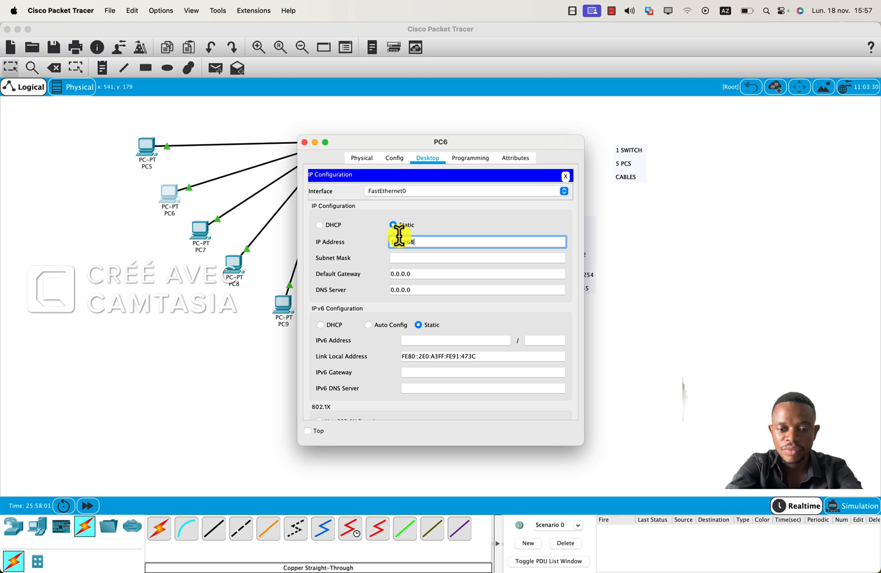
{"action": "type", "text": ".0."}
{"action": "key", "text": "Caps_Lock"}
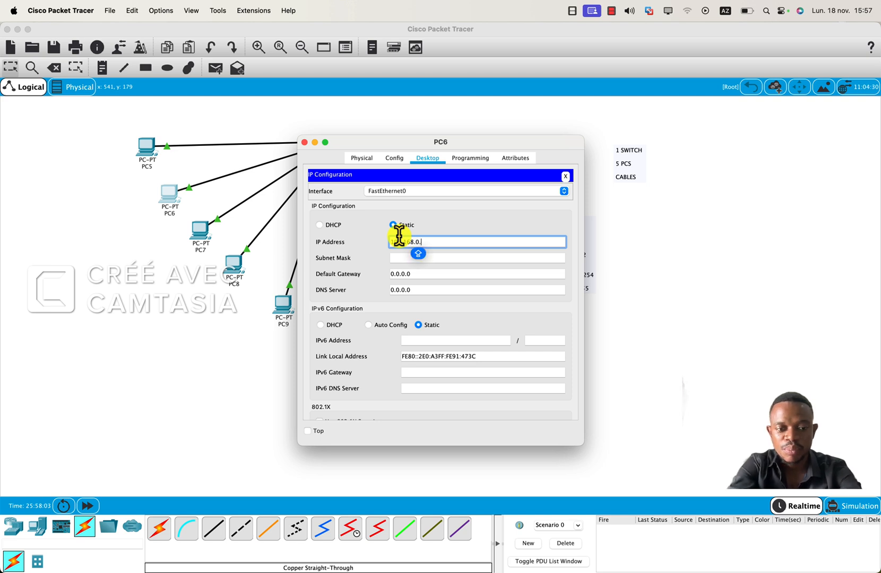
{"action": "type", "text": "3"}
{"action": "key", "text": "Tab"}
{"action": "key", "text": "Tab"}
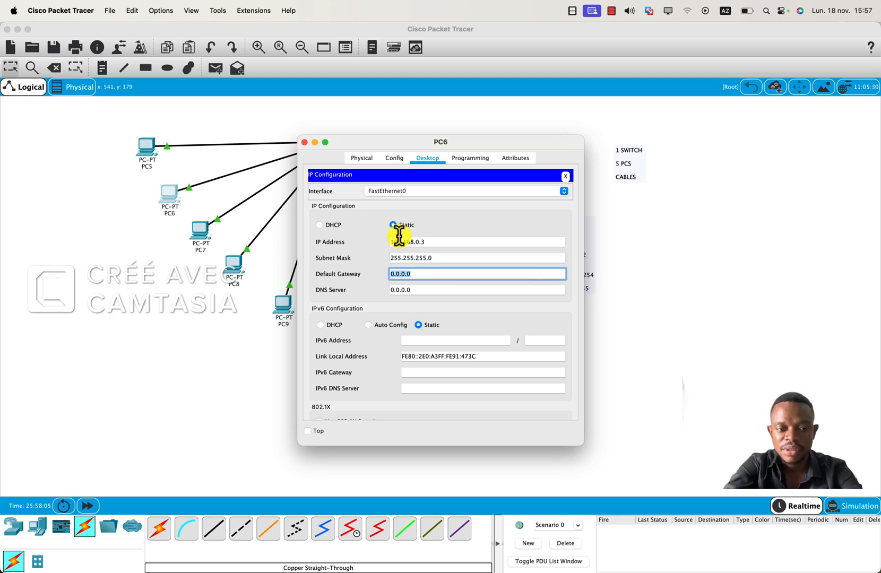
Set PC6's default gateway to 192.168.0.1, enable its Top option and close its configuration window.
{"action": "type", "text": "192.1"}
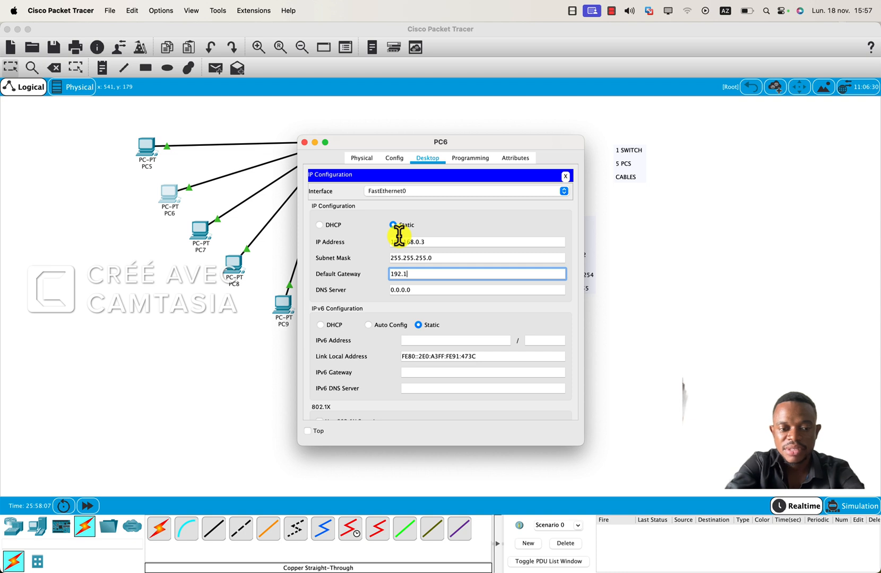
{"action": "type", "text": "68"}
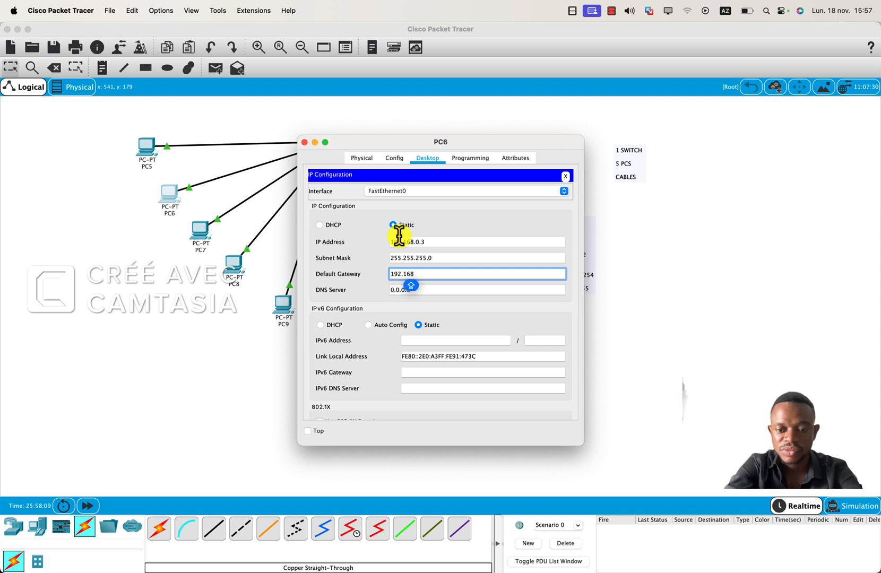
{"action": "type", "text": ".0.1"}
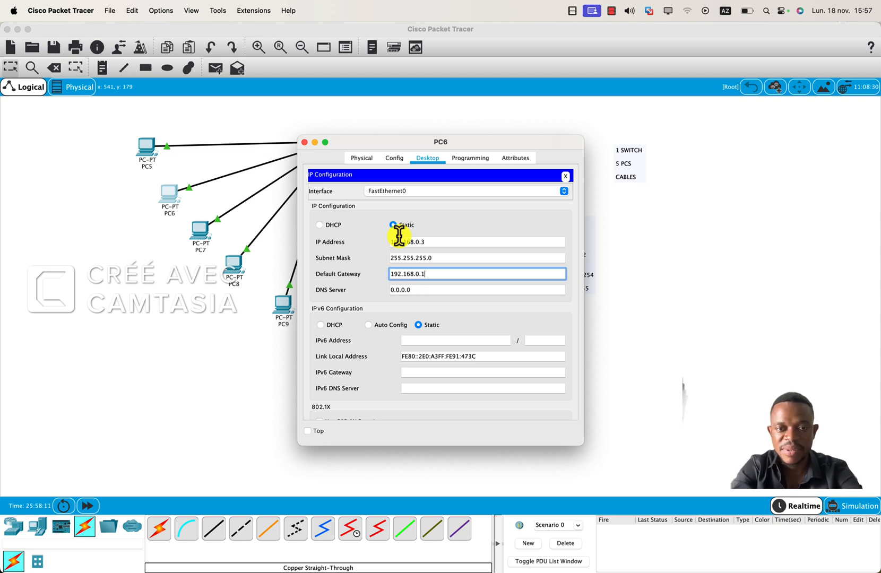
{"action": "left_click", "coordinate": [308, 430]}
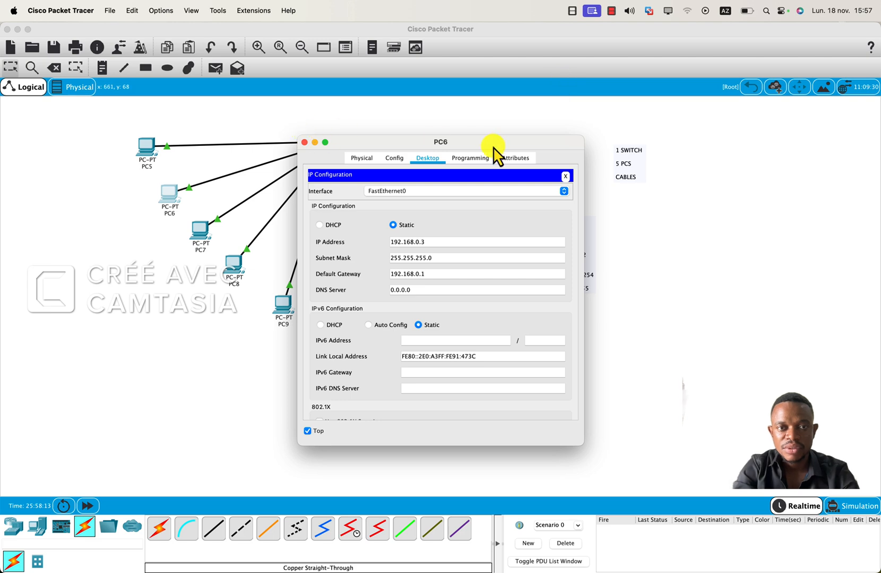
{"action": "left_click", "coordinate": [304, 142]}
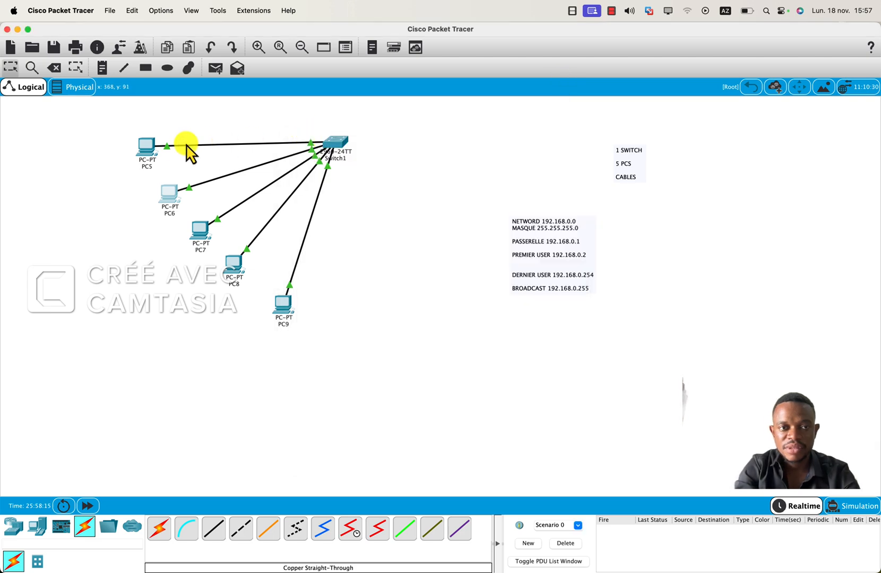
Reopen PC5's IP configuration to check its address, subnet mask and gateway, and close the window again.
{"action": "left_click", "coordinate": [149, 145]}
{"action": "left_click", "coordinate": [355, 196]}
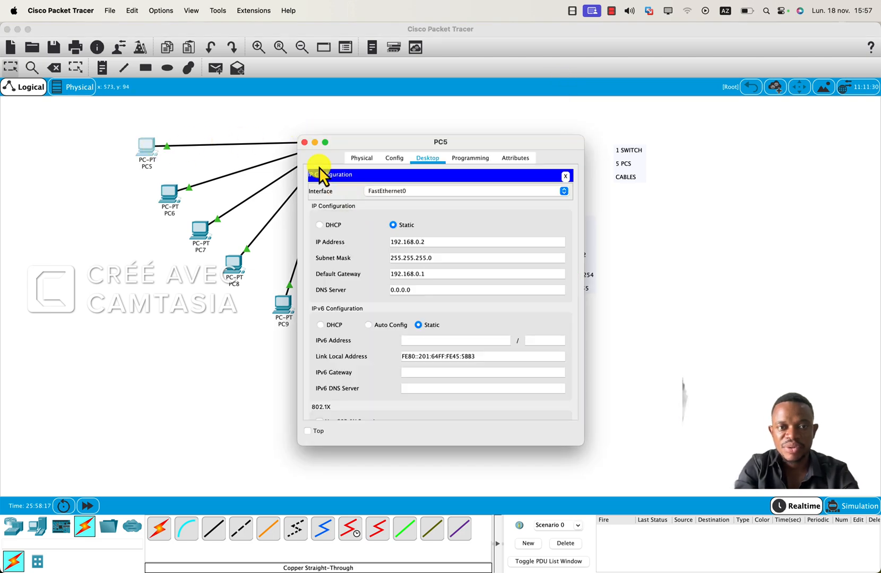
{"action": "left_click", "coordinate": [304, 142]}
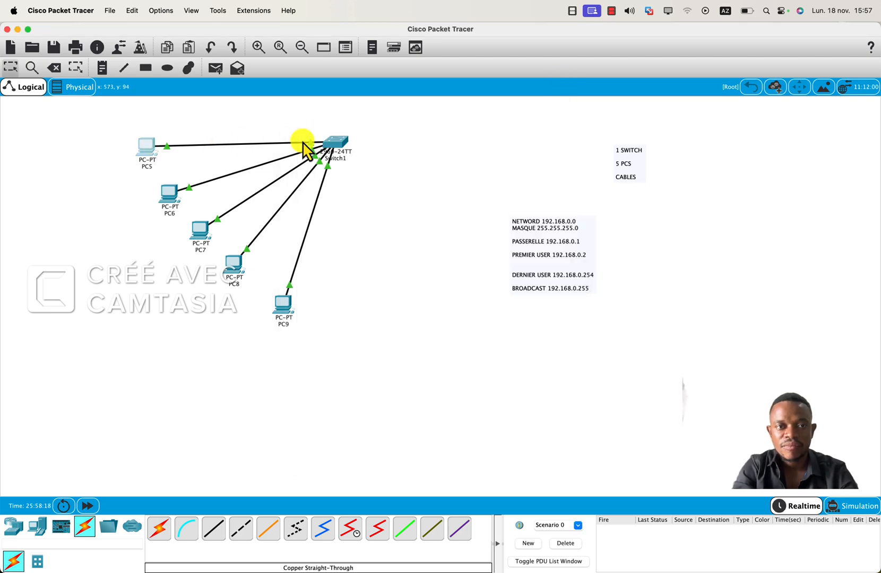
Open PC7's IP configuration and set the static IP address to 192.168.0.4.
{"action": "left_click", "coordinate": [207, 239]}
{"action": "left_click", "coordinate": [428, 158]}
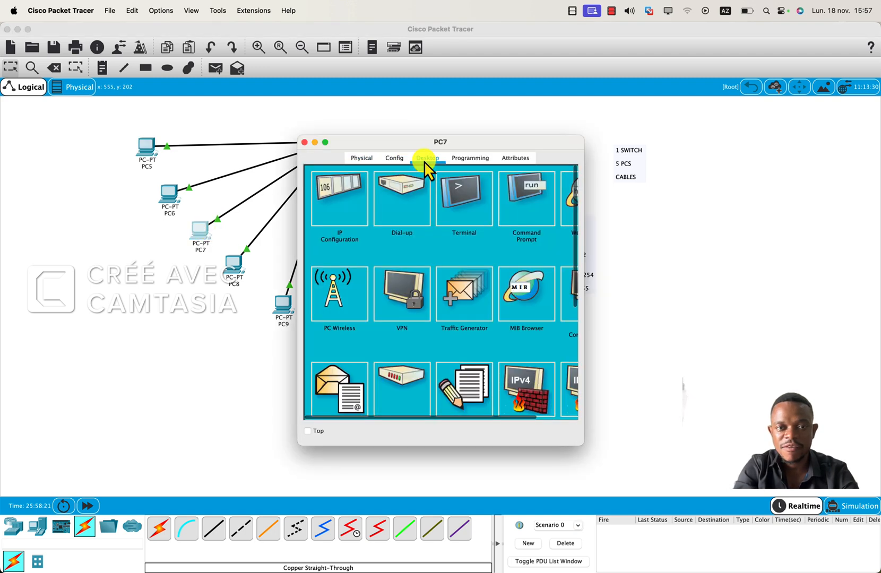
{"action": "left_click", "coordinate": [359, 198]}
{"action": "left_click", "coordinate": [407, 242]}
{"action": "type", "text": "1"}
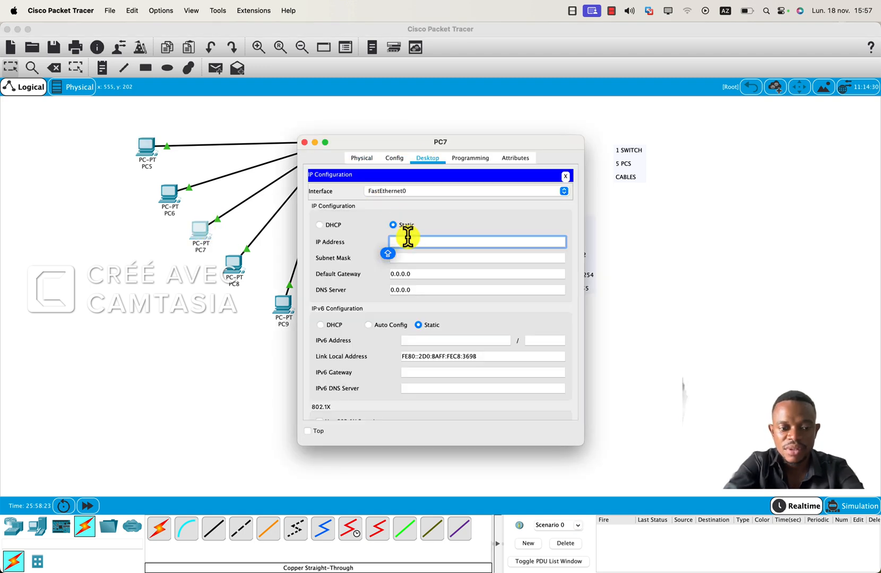
{"action": "type", "text": "92"}
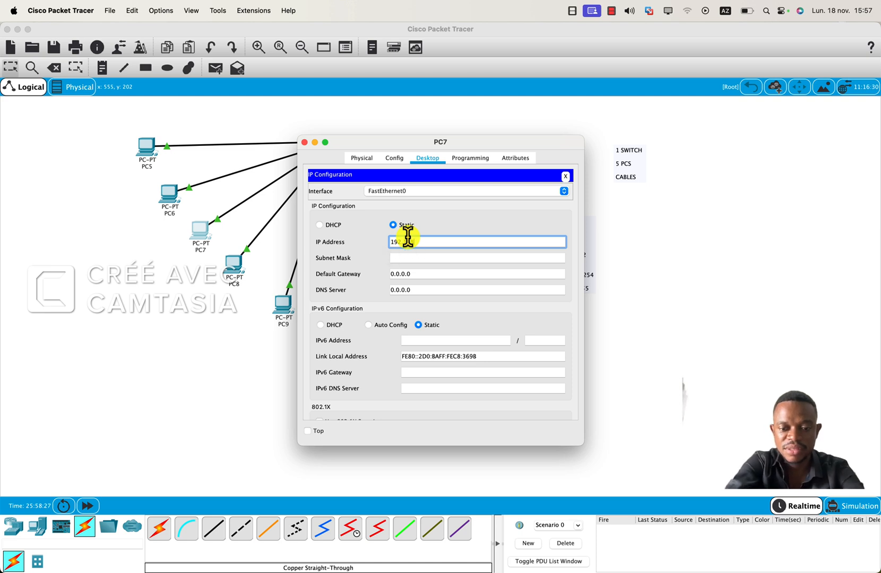
{"action": "type", "text": ".168.0.4"}
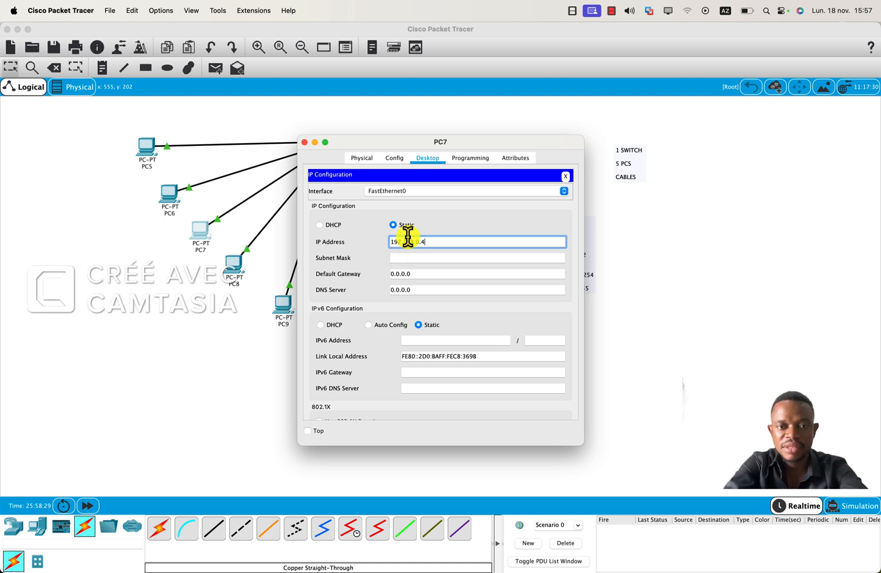
Set PC7's subnet mask to 255.255.255.0.
{"action": "key", "text": "Tab"}
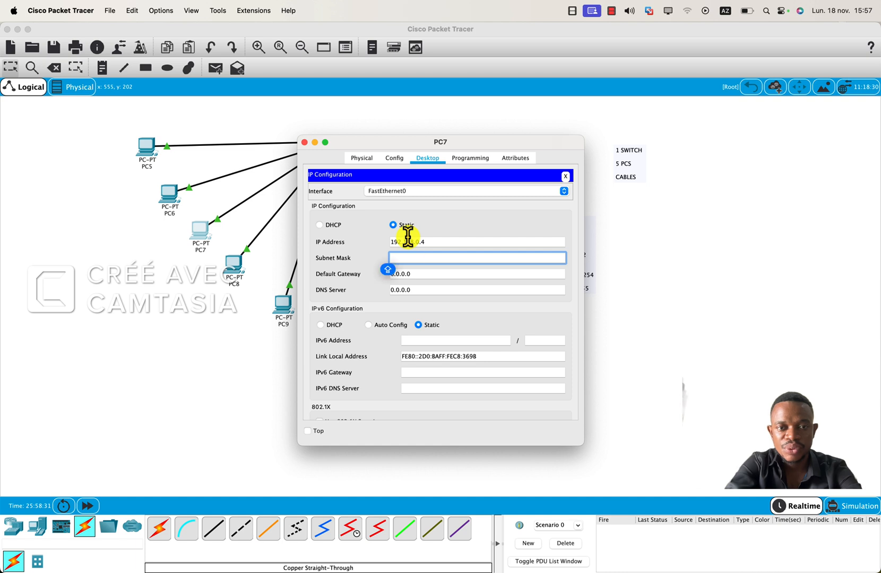
{"action": "key", "text": "Tab"}
{"action": "left_click", "coordinate": [436, 258]}
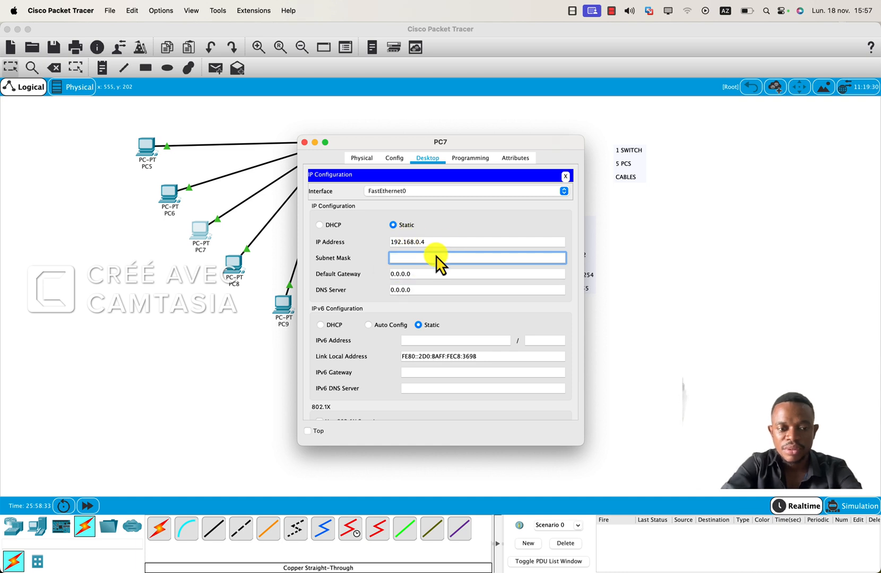
{"action": "type", "text": "255"}
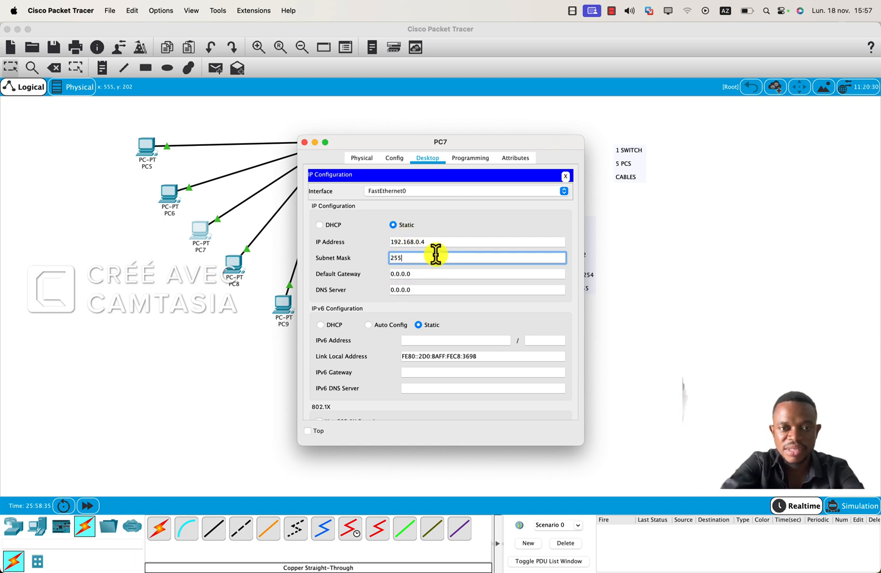
{"action": "type", "text": ".2"}
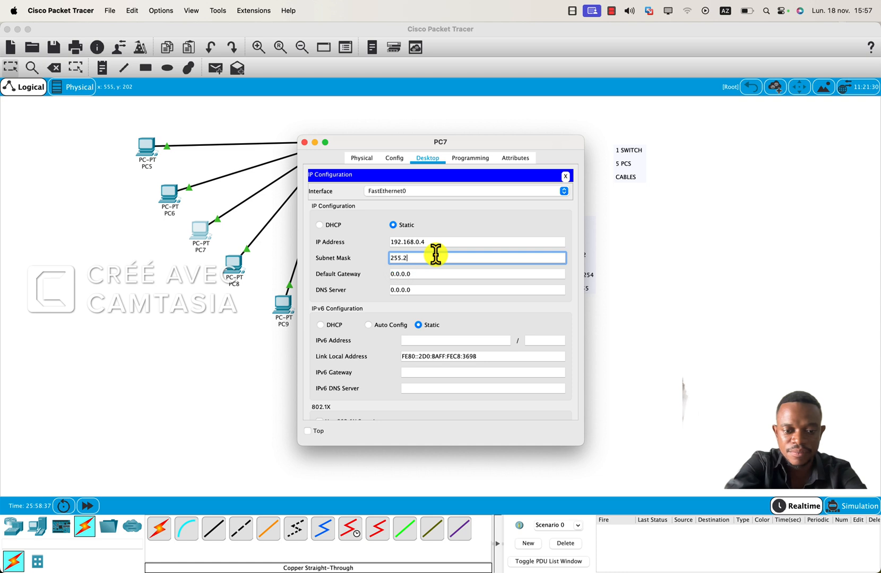
{"action": "type", "text": "55.255"}
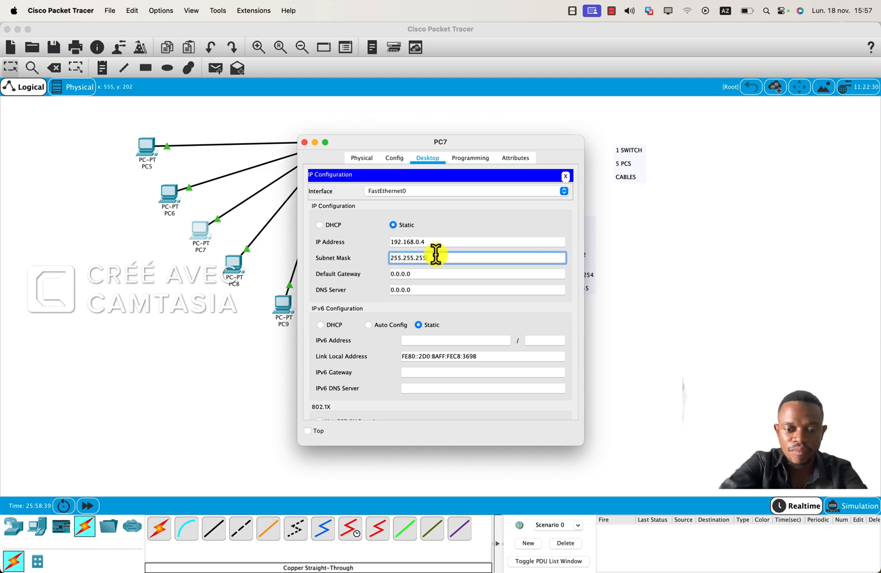
{"action": "type", "text": ".0"}
Set PC7's default gateway to 192.168.0.1, enable its Top option and close its configuration window.
{"action": "key", "text": "Tab"}
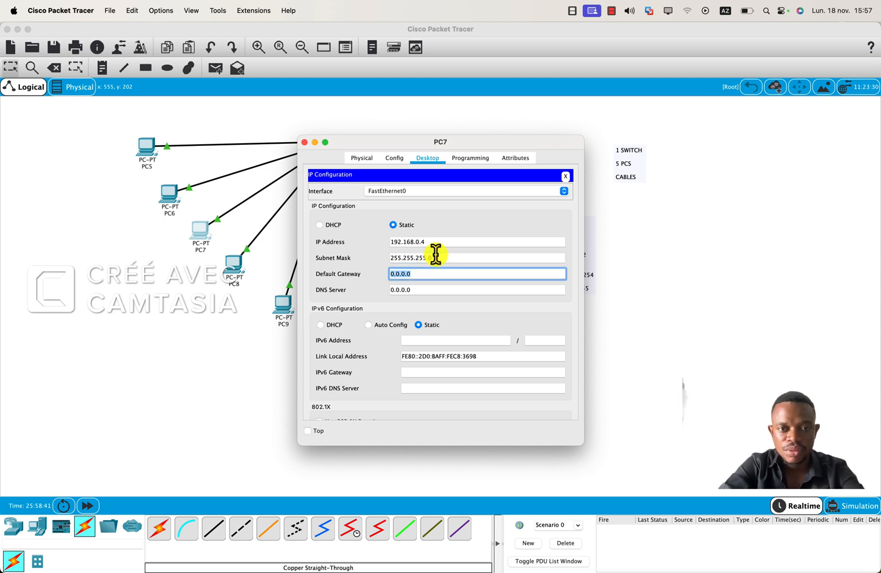
{"action": "type", "text": "192.1"}
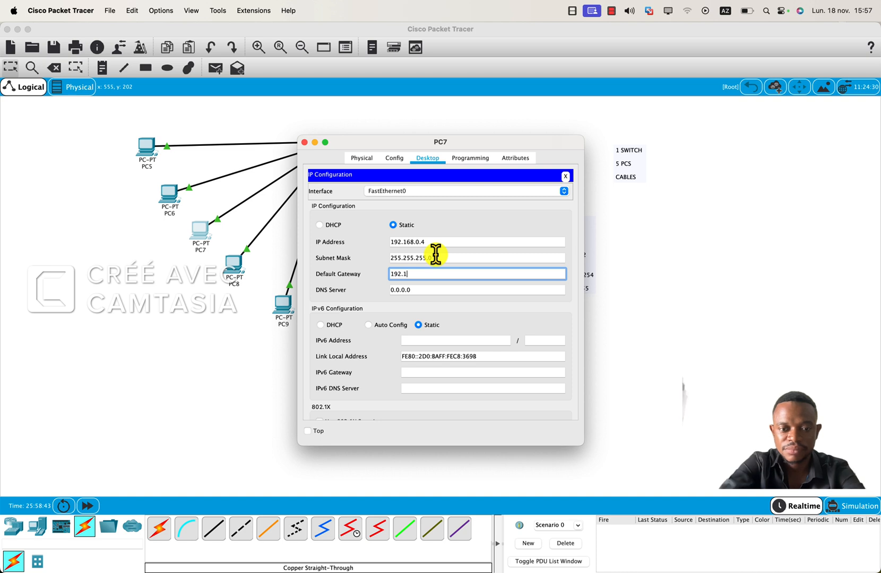
{"action": "type", "text": "68.0.1"}
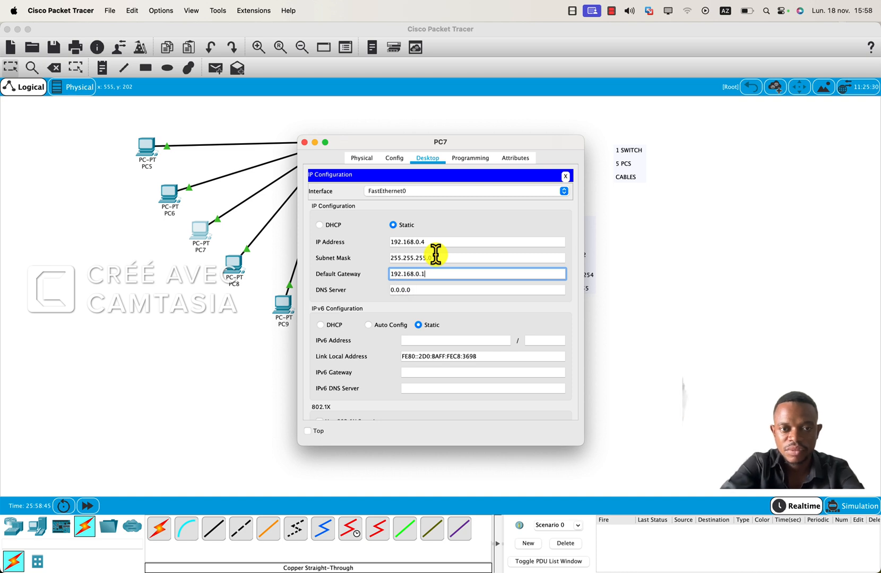
{"action": "key", "text": "Tab"}
{"action": "left_click", "coordinate": [310, 433]}
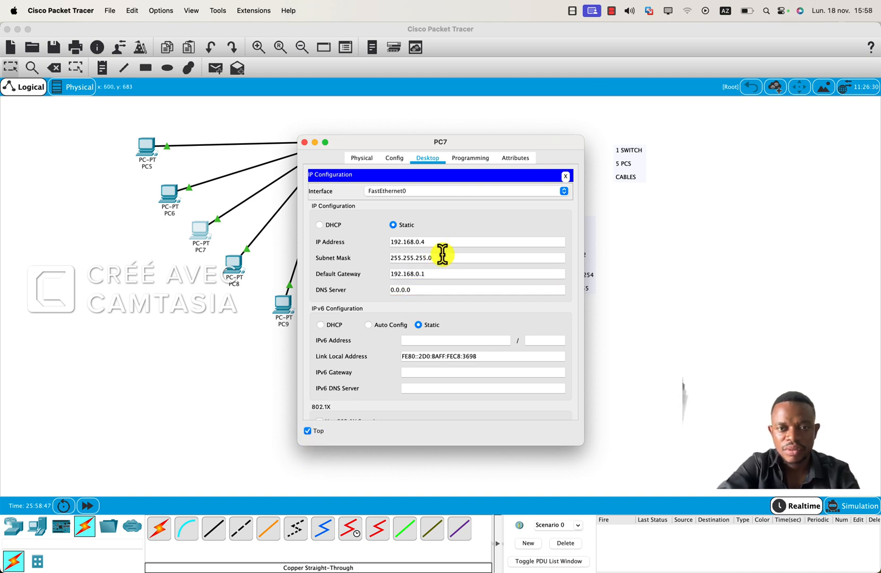
{"action": "left_click", "coordinate": [304, 142]}
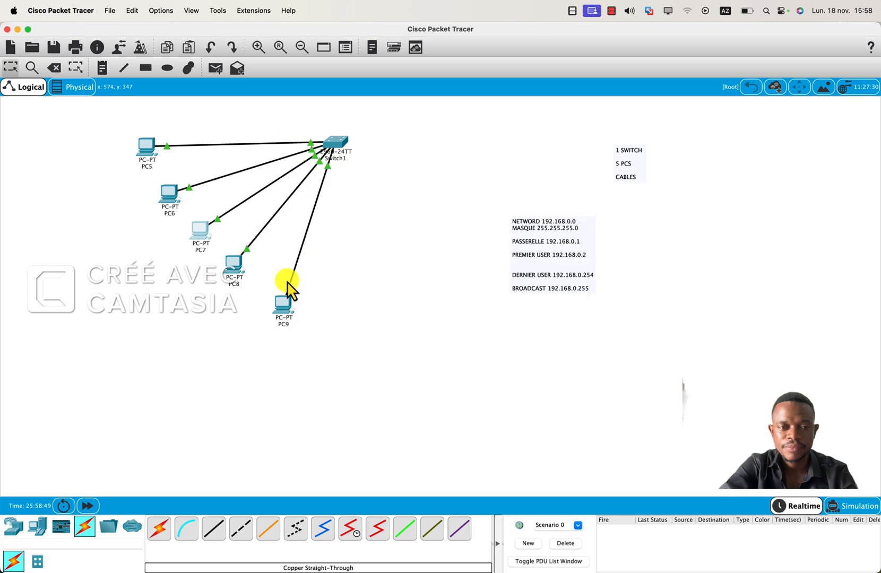
Open PC8's IP configuration and set the static IP address 192.168.0.5 with subnet mask 255.255.255.0 and default gateway 192.168.0.1.
{"action": "left_click", "coordinate": [236, 265]}
{"action": "left_click", "coordinate": [400, 158]}
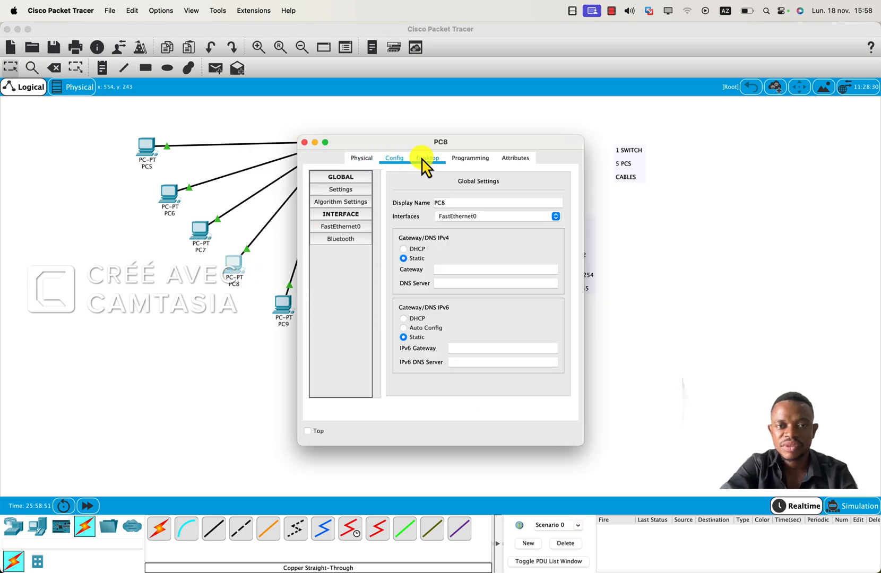
{"action": "left_click", "coordinate": [428, 158]}
{"action": "left_click", "coordinate": [348, 205]}
{"action": "left_click", "coordinate": [393, 242]}
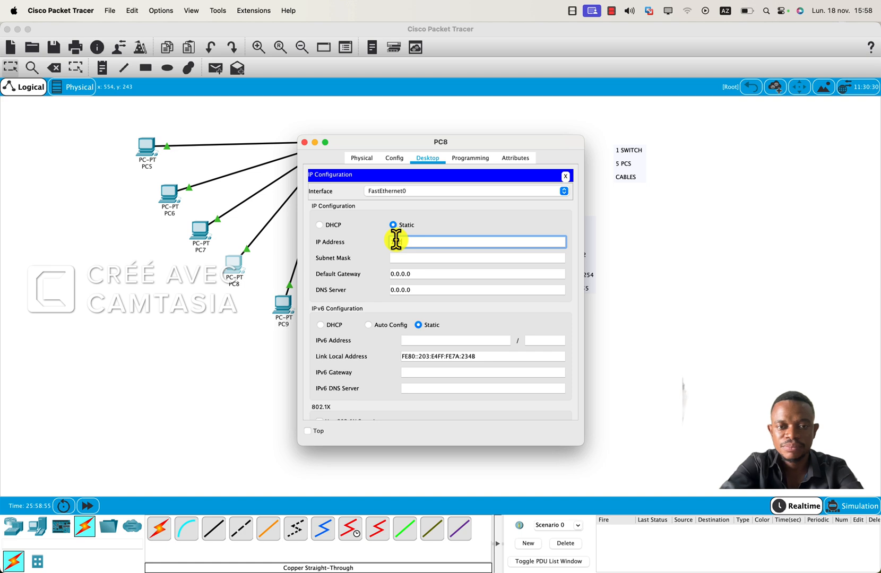
{"action": "type", "text": "192.16"}
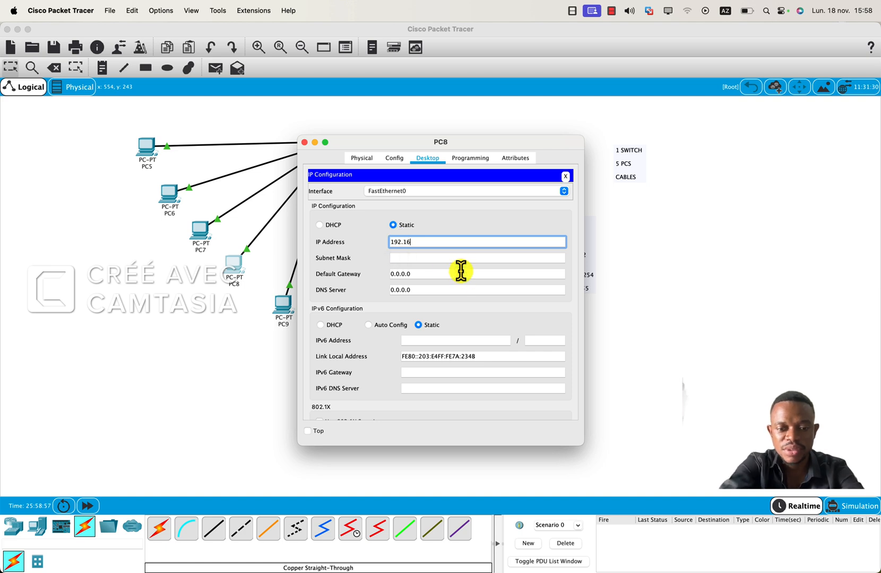
{"action": "type", "text": "8.0."}
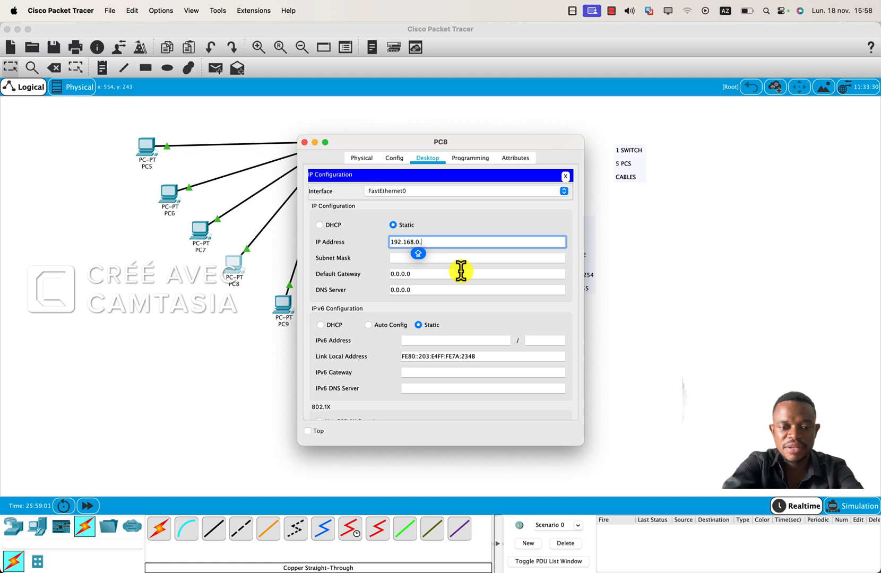
{"action": "type", "text": "5"}
{"action": "key", "text": "Tab"}
{"action": "key", "text": "Tab"}
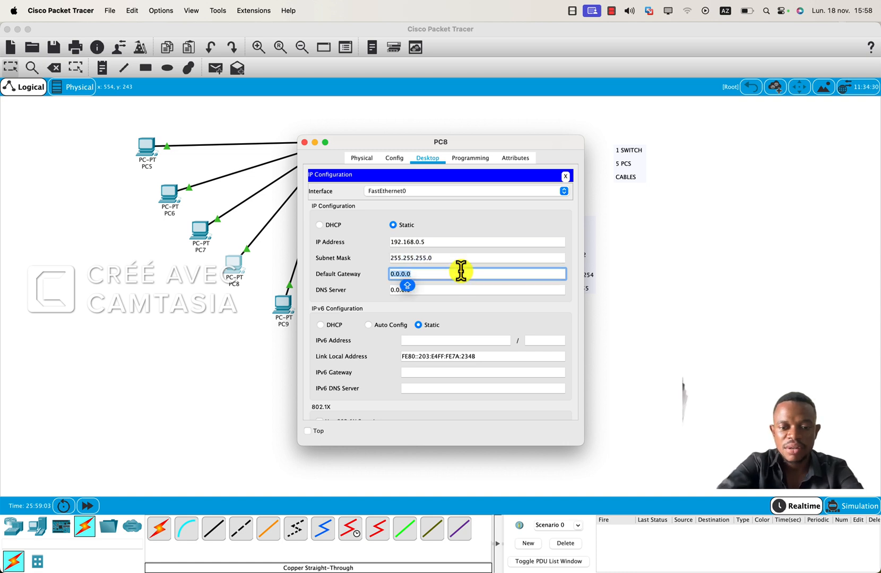
{"action": "type", "text": "192.168.0.1"}
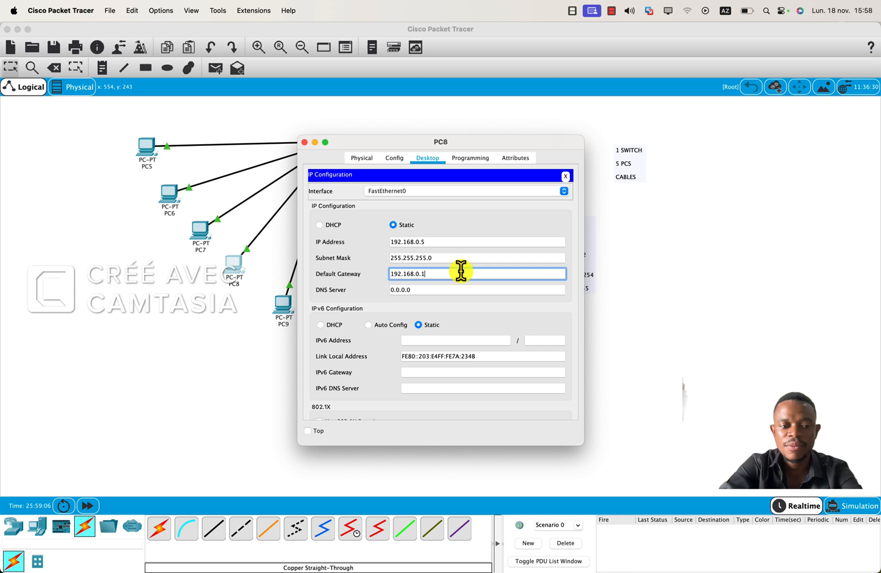
{"action": "key", "text": "Tab"}
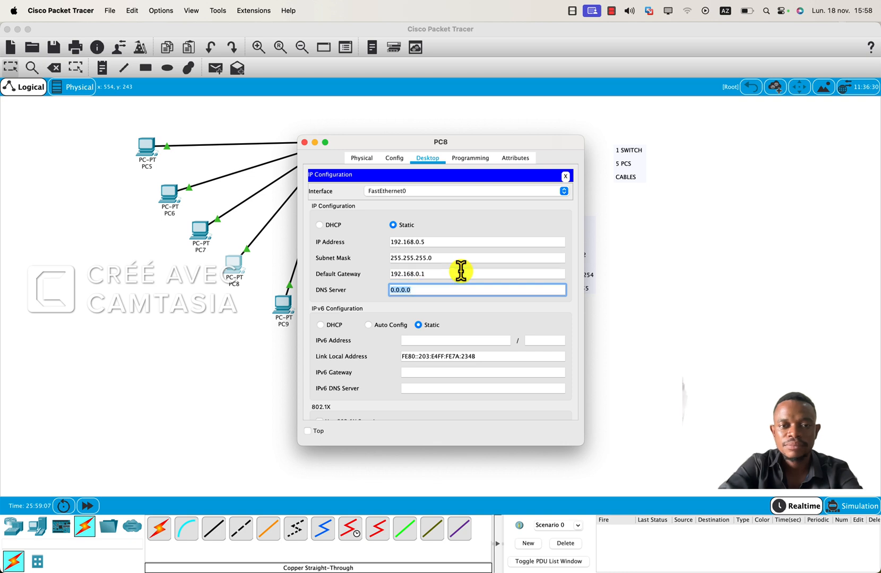
Enable the Top option for PC8 and close its configuration window.
{"action": "left_click", "coordinate": [308, 431]}
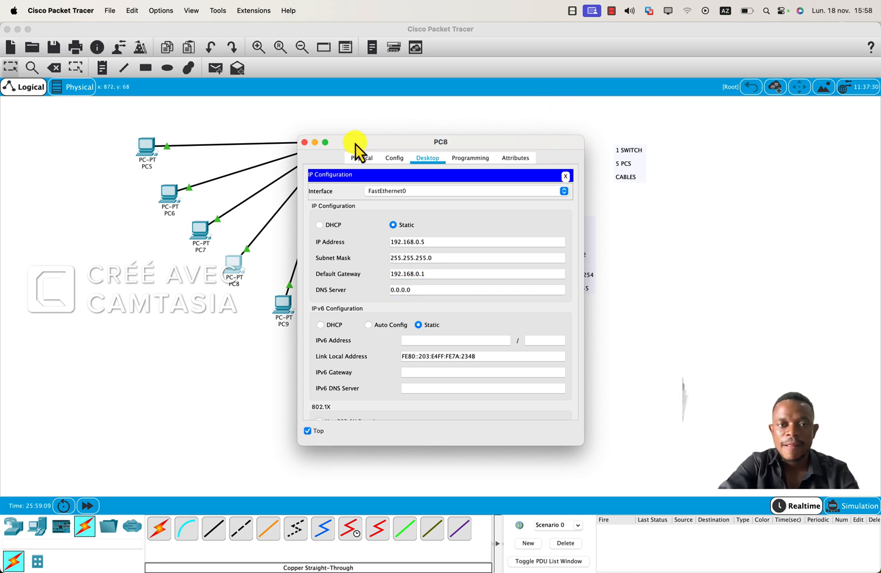
{"action": "left_click", "coordinate": [304, 142]}
Open PC9's IP configuration and set the static IP address 192.168.0.6 with subnet mask 255.255.255.0.
{"action": "left_click", "coordinate": [282, 300]}
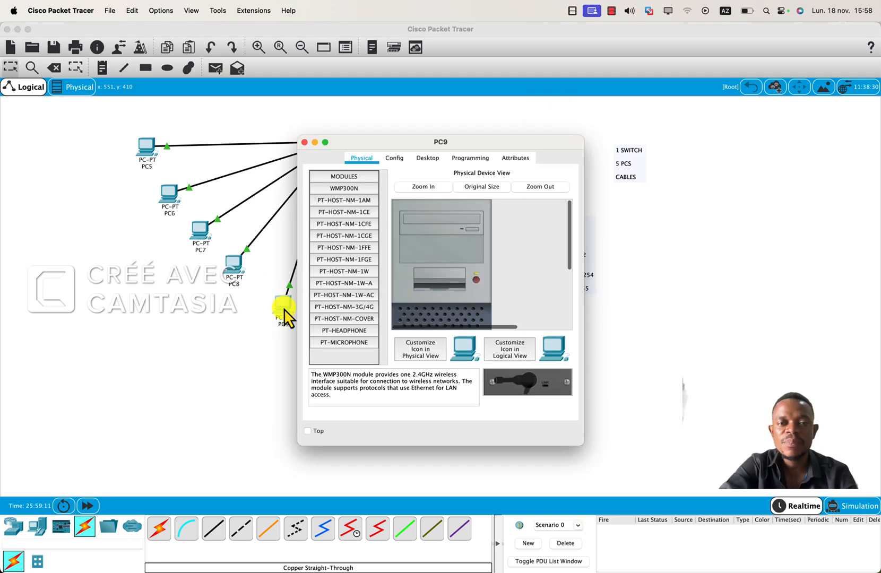
{"action": "left_click", "coordinate": [426, 159]}
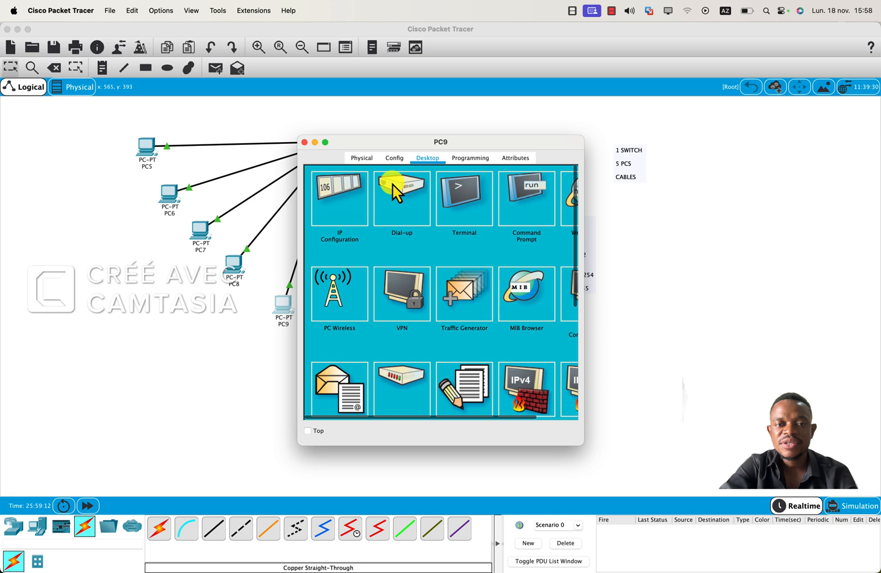
{"action": "left_click", "coordinate": [351, 197]}
{"action": "left_click", "coordinate": [393, 226]}
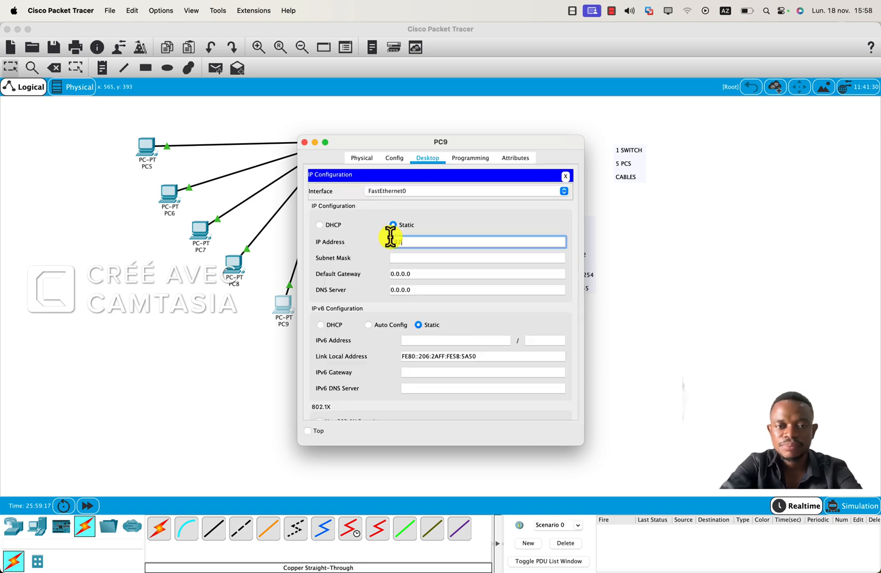
{"action": "type", "text": "192.168"}
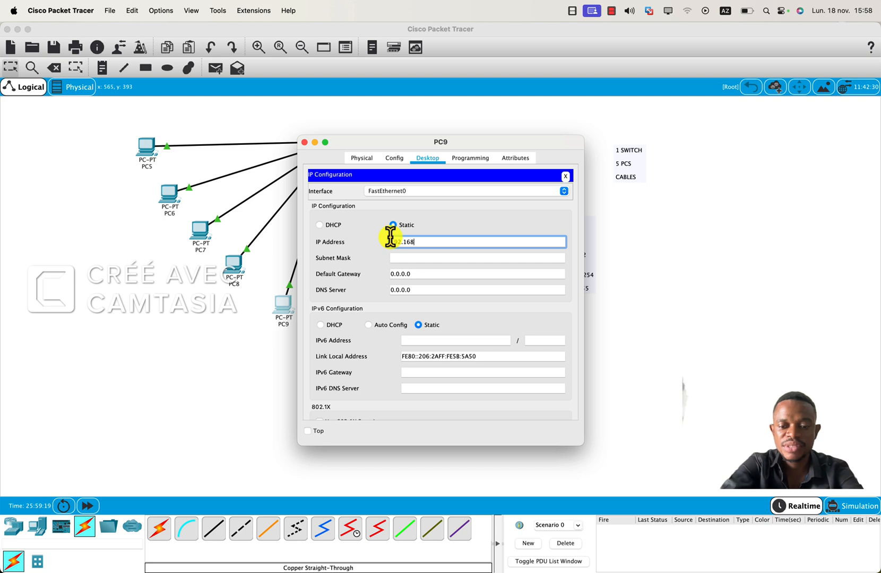
{"action": "type", "text": ".0."}
{"action": "key", "text": "Caps_Lock"}
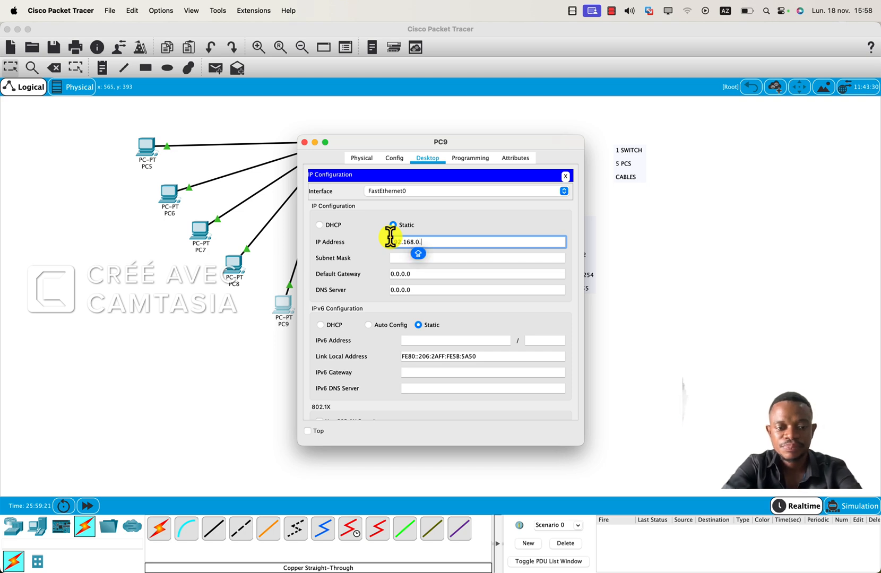
{"action": "type", "text": "6"}
{"action": "key", "text": "Tab"}
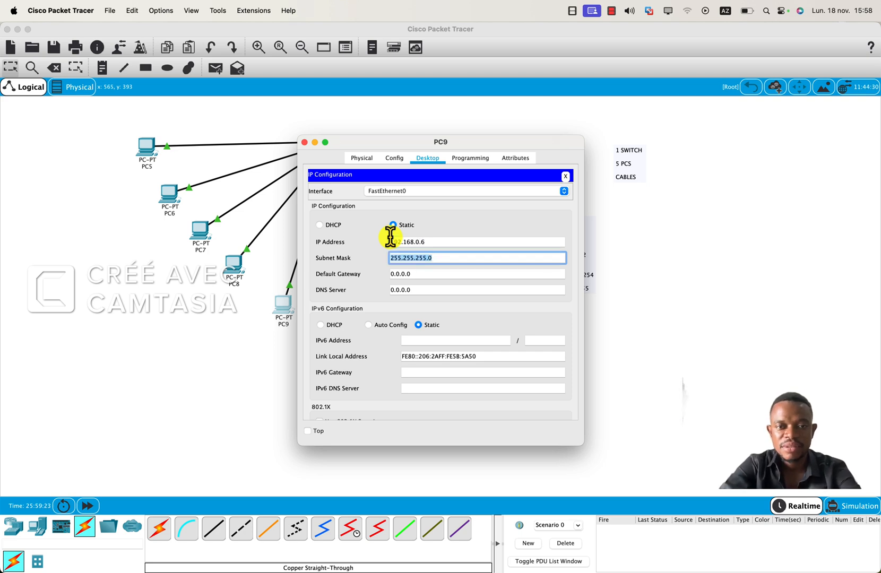
Set PC9's default gateway to 192.168.0.1 and close its configuration window.
{"action": "key", "text": "Tab"}
{"action": "type", "text": "16"}
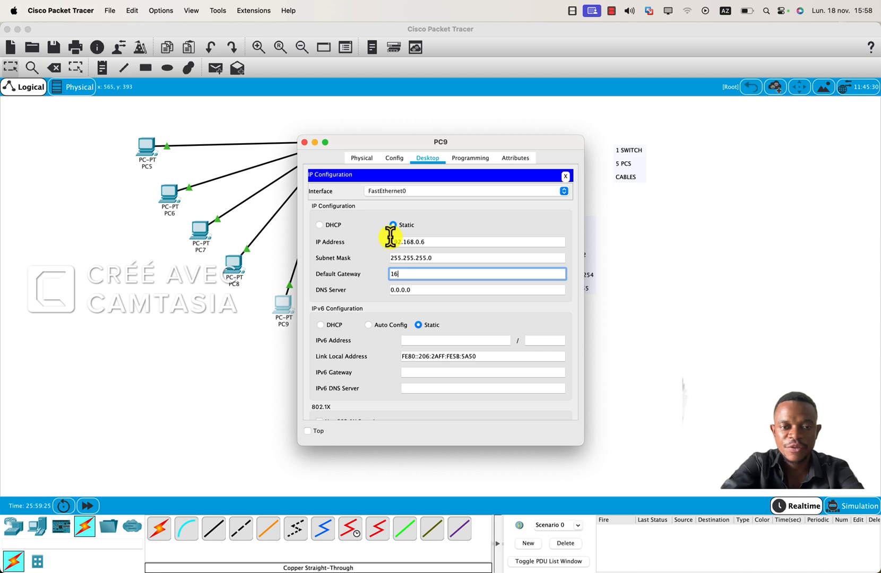
{"action": "key", "text": "BackSpace"}
{"action": "type", "text": "92"}
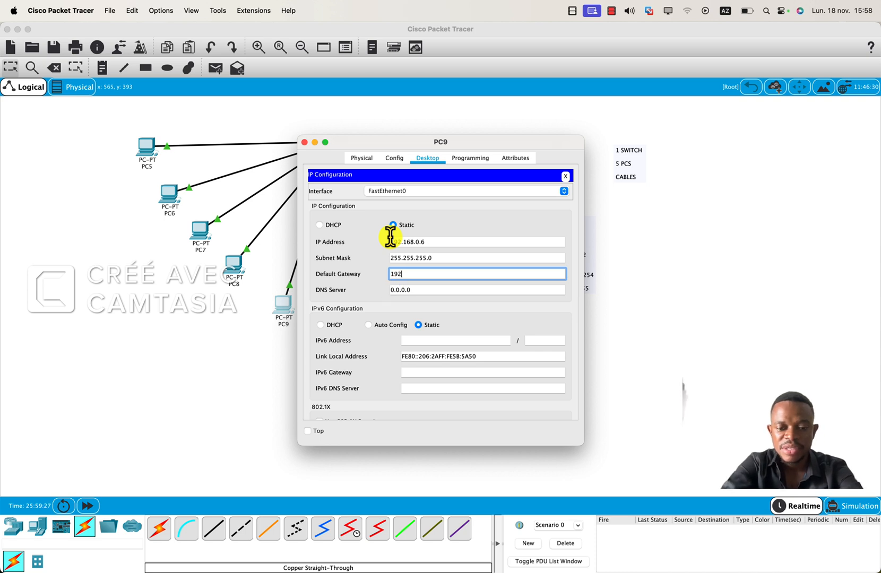
{"action": "type", "text": ".168"}
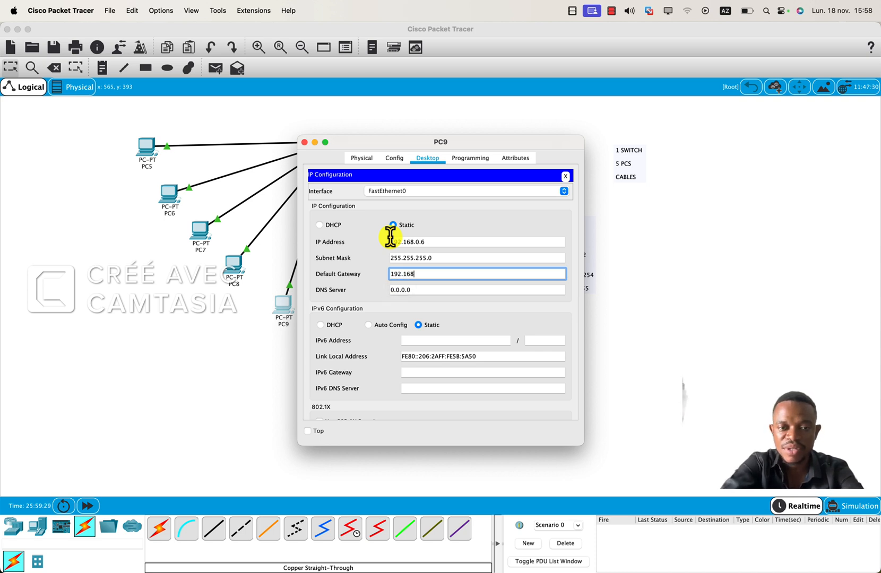
{"action": "type", "text": ".0."}
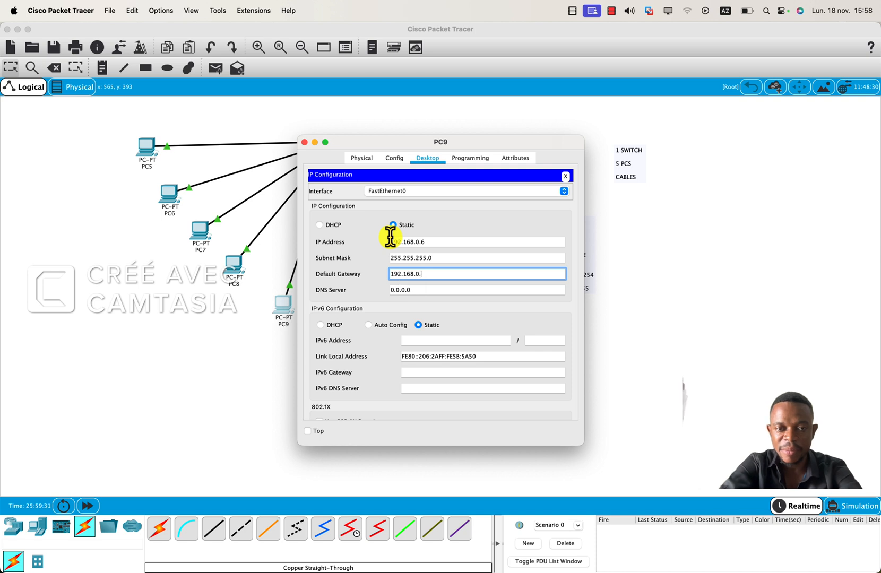
{"action": "type", "text": "1"}
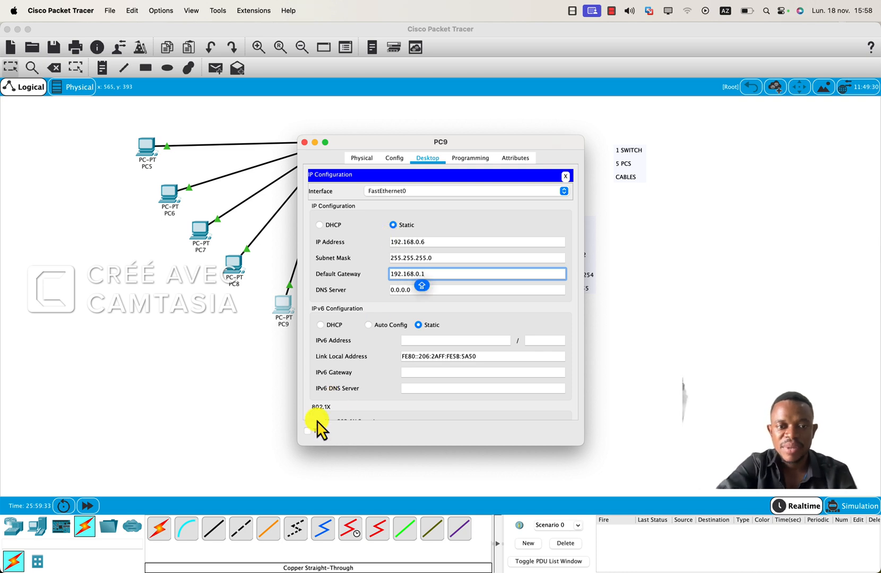
{"action": "left_click", "coordinate": [305, 142]}
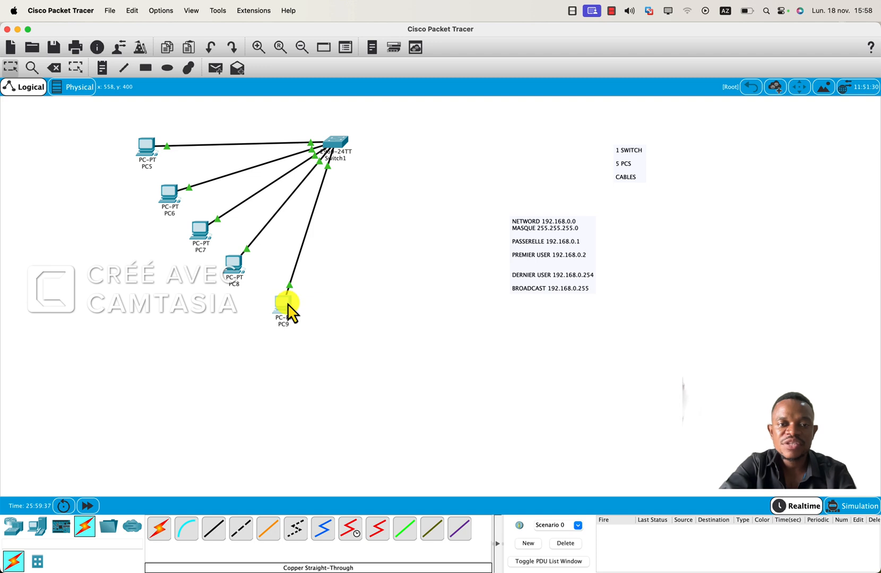
Shift PC9 slightly left, and PC6 and PC7 slightly up, to tidy the spacing of the topology.
{"action": "mouse_move", "coordinate": [290, 308]}
{"action": "left_mouse_down"}
{"action": "mouse_move", "coordinate": [282, 303]}
{"action": "mouse_move", "coordinate": [284, 309]}
{"action": "left_mouse_up"}
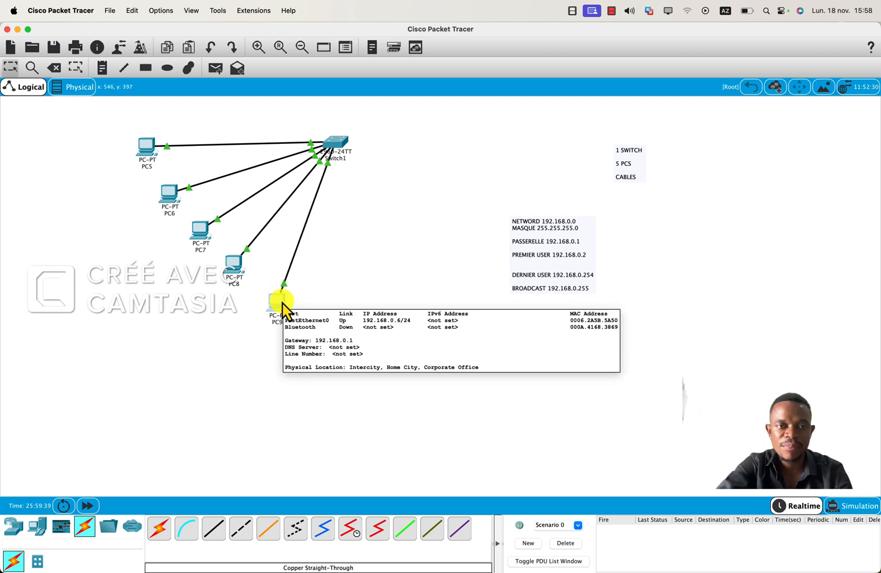
{"action": "left_click_drag", "start_coordinate": [172, 191], "coordinate": [172, 187]}
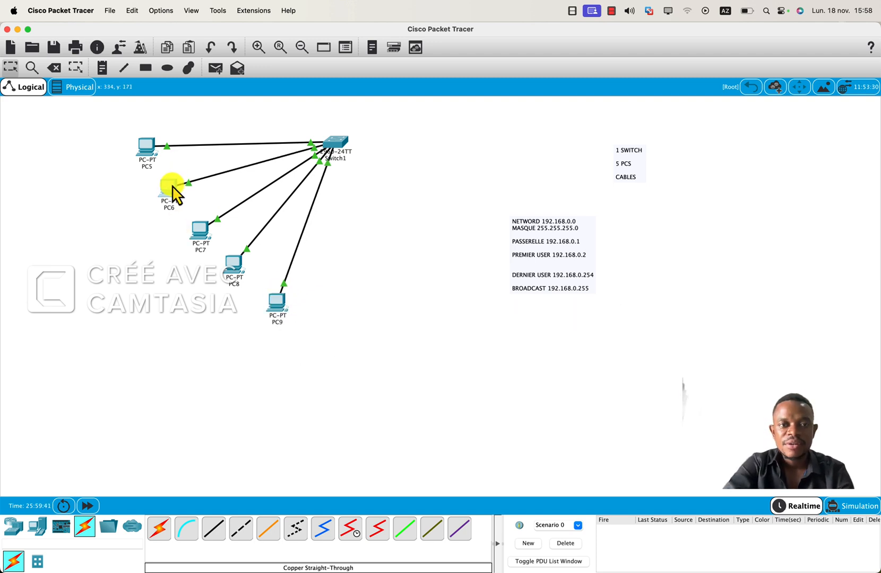
{"action": "left_click_drag", "start_coordinate": [199, 232], "coordinate": [195, 225]}
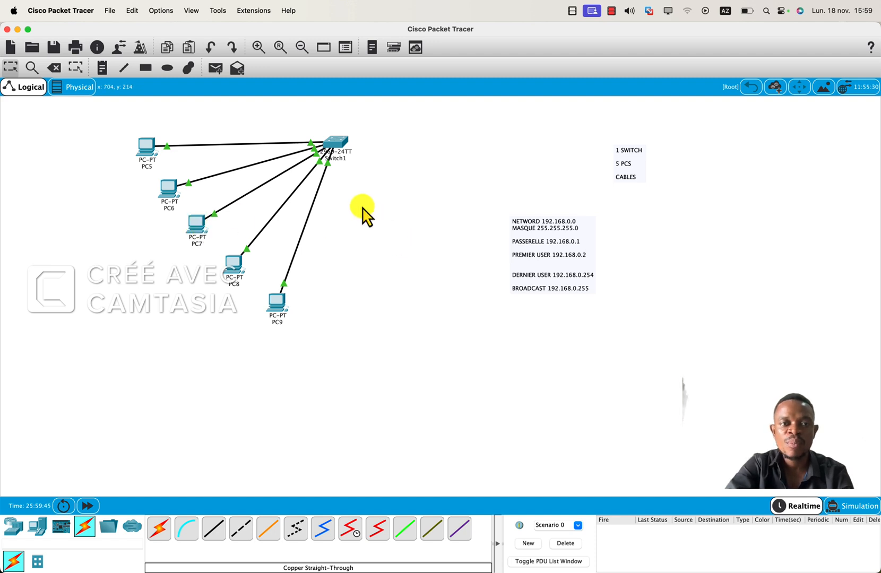
{"action": "mouse_move", "coordinate": [225, 147]}
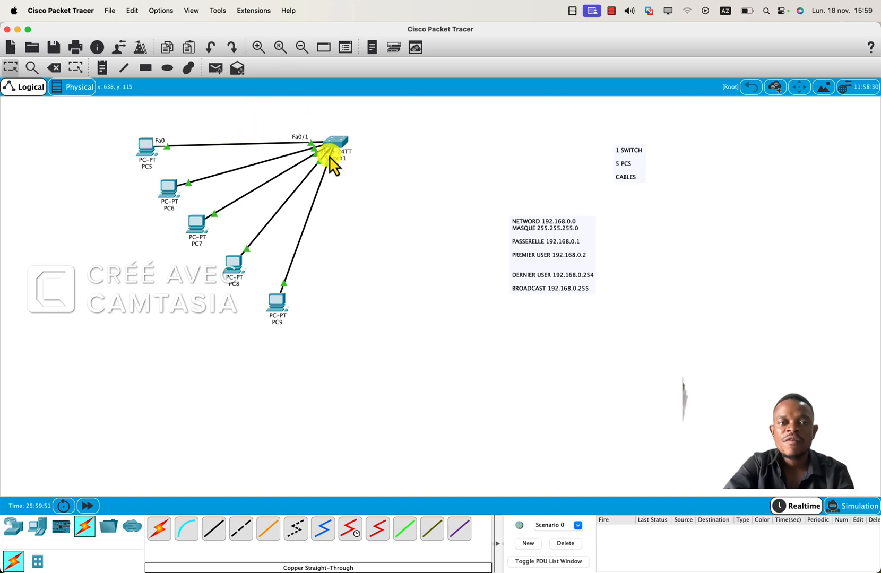
{"action": "mouse_move", "coordinate": [330, 156]}
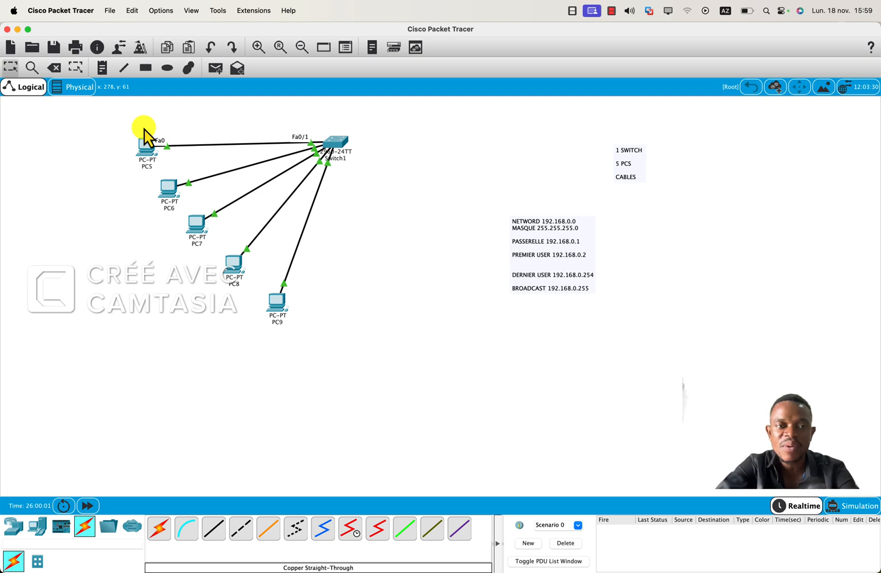
{"action": "left_click", "coordinate": [150, 150]}
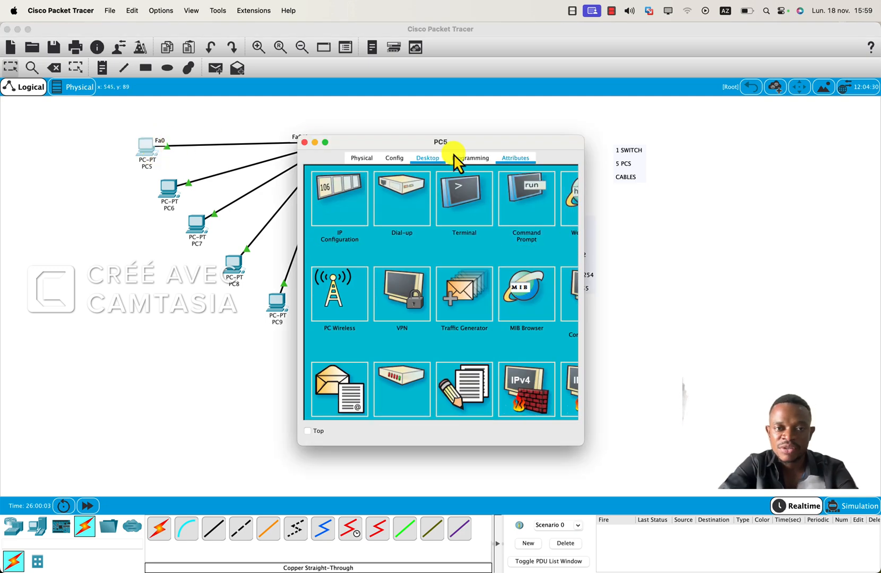
{"action": "left_click", "coordinate": [304, 142]}
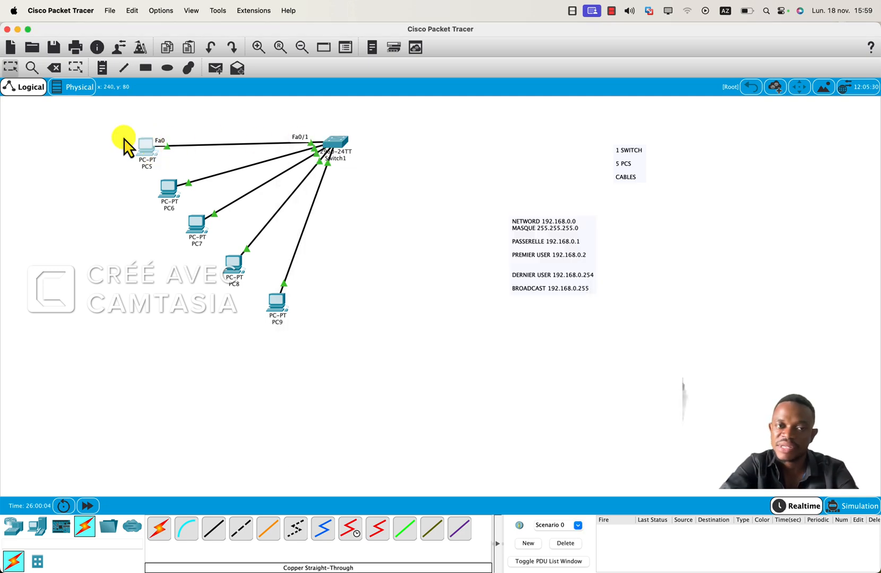
Run IPCONFIG in PC6's Command Prompt to display its network settings.
{"action": "left_click", "coordinate": [167, 188]}
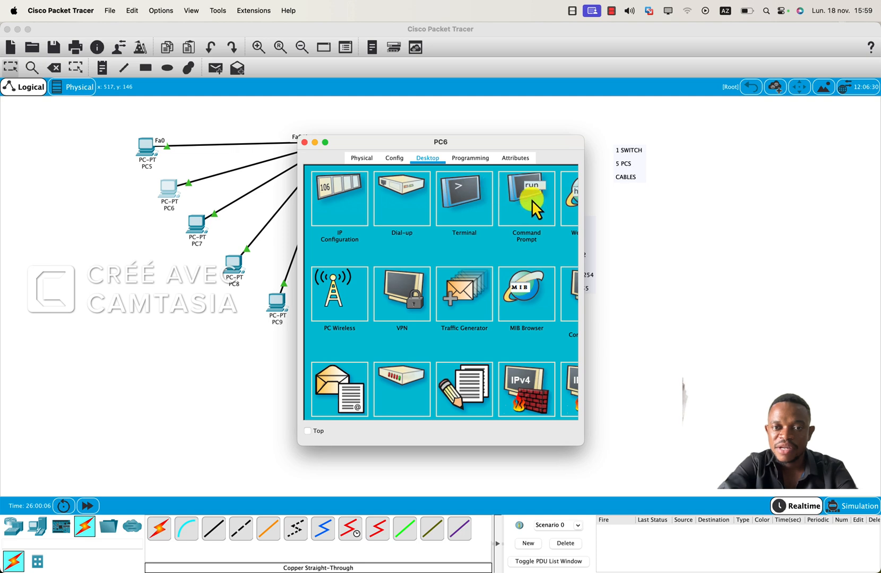
{"action": "left_click", "coordinate": [530, 200]}
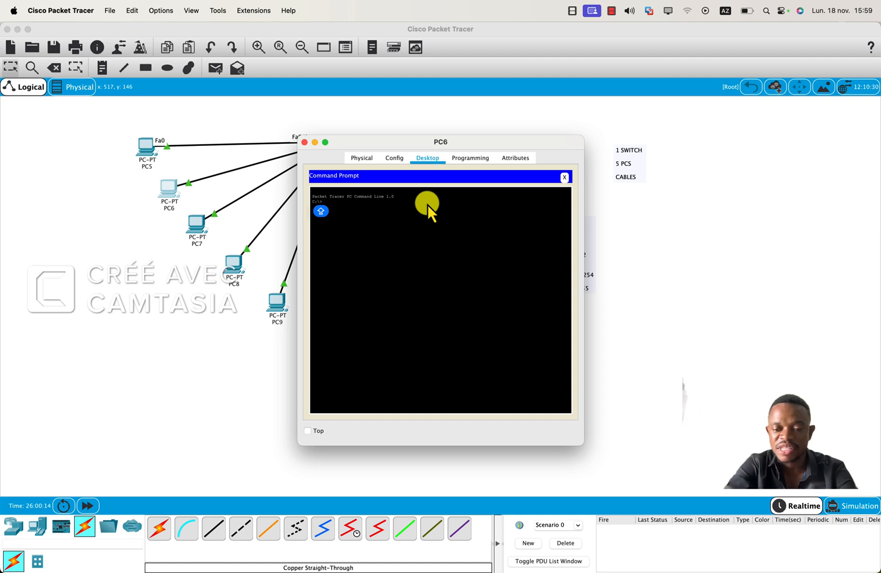
{"action": "type", "text": "IP"}
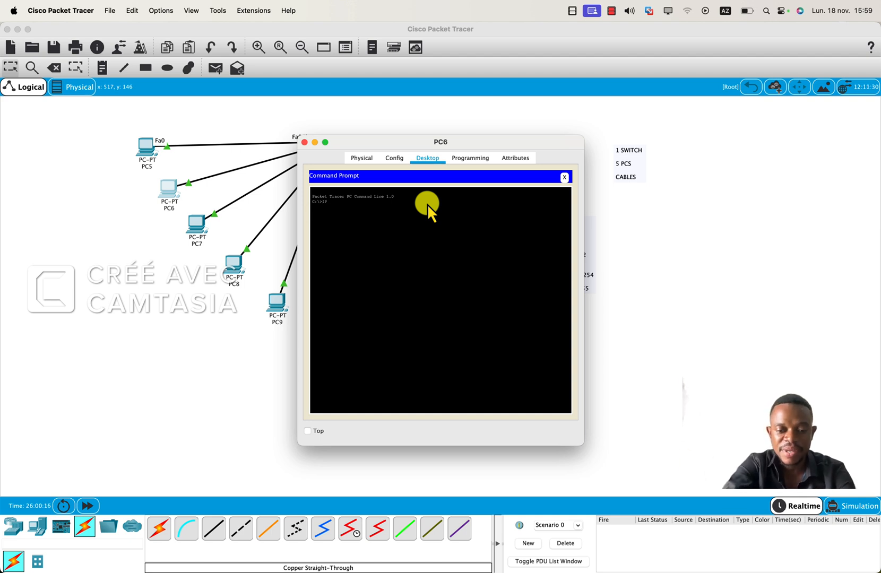
{"action": "type", "text": "CONFI"}
{"action": "key", "text": "Caps_Lock"}
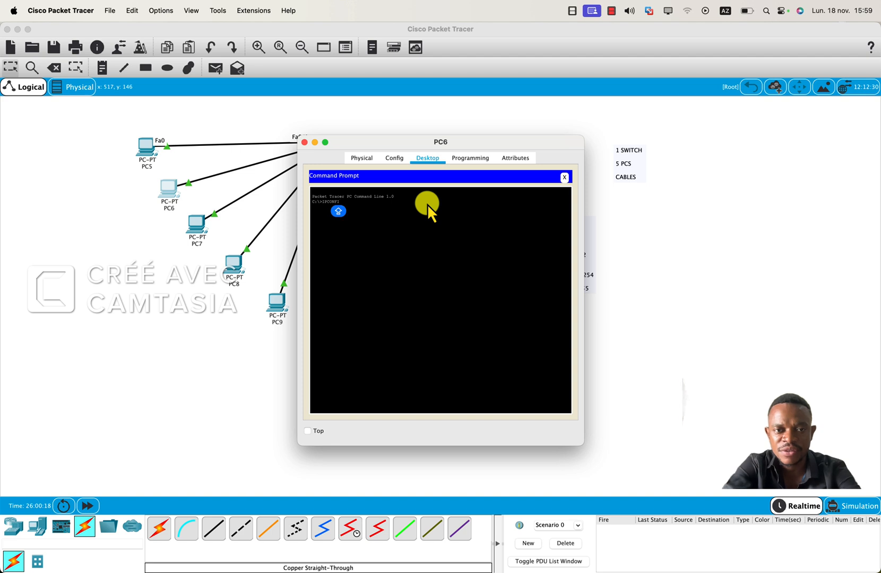
{"action": "type", "text": "G"}
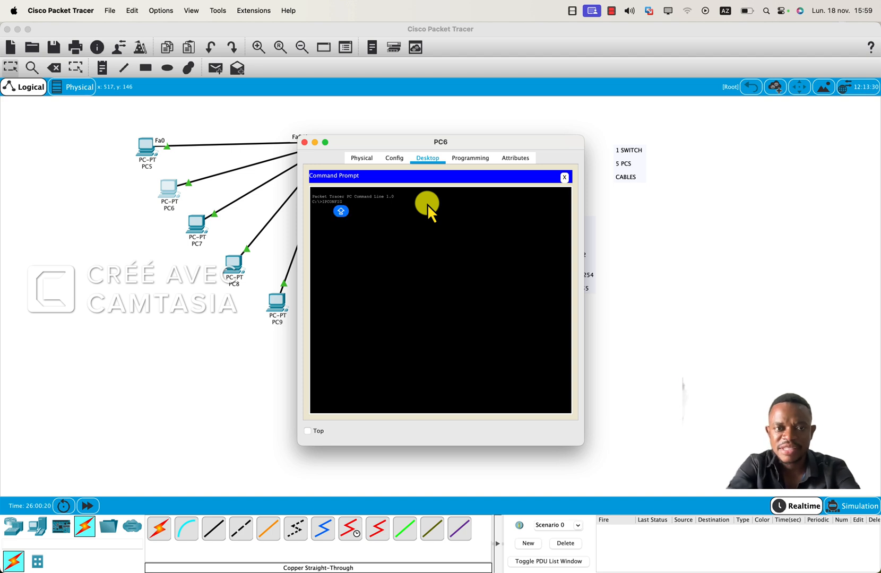
{"action": "key", "text": "Return"}
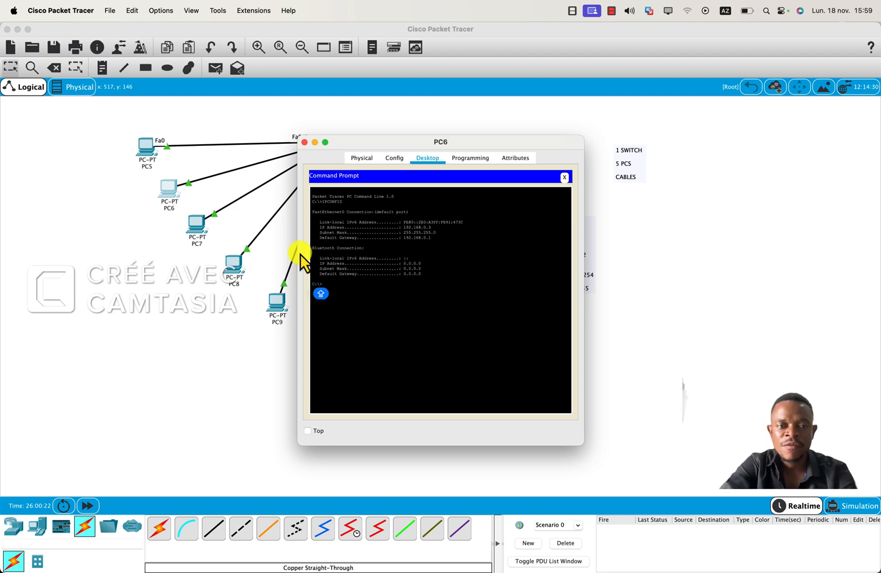
Highlight the FastEthernet0 IP address, subnet mask and default gateway lines in the output, and close PC6's window.
{"action": "left_click", "coordinate": [320, 230]}
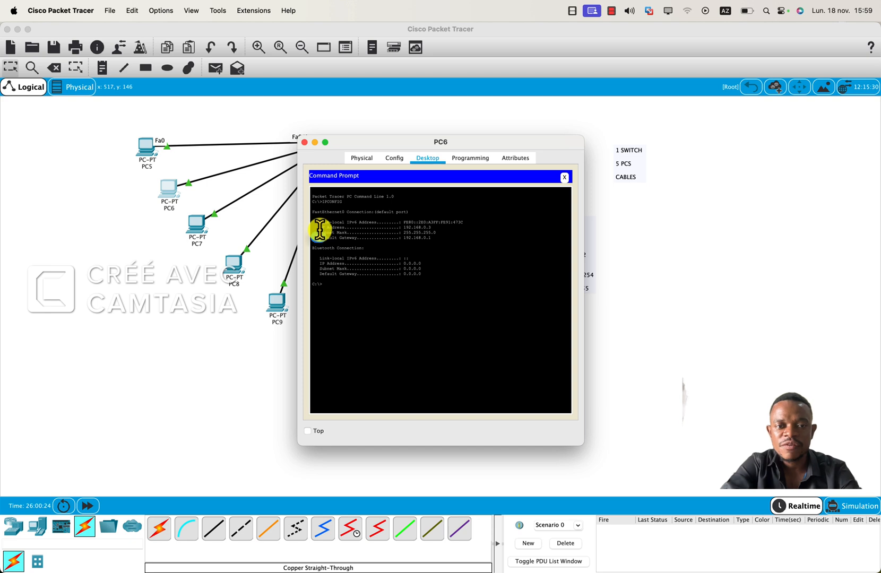
{"action": "left_click_drag", "start_coordinate": [319, 230], "coordinate": [442, 239]}
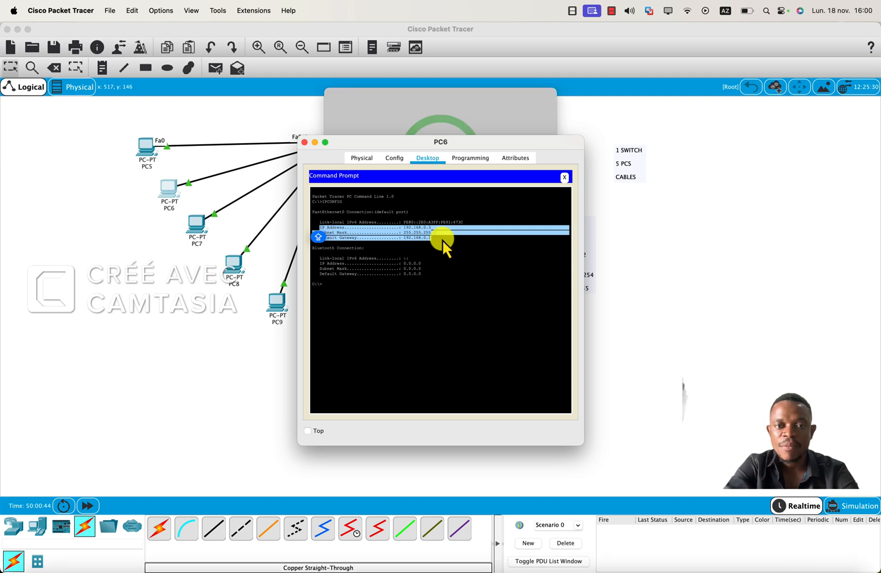
{"action": "left_click", "coordinate": [305, 142]}
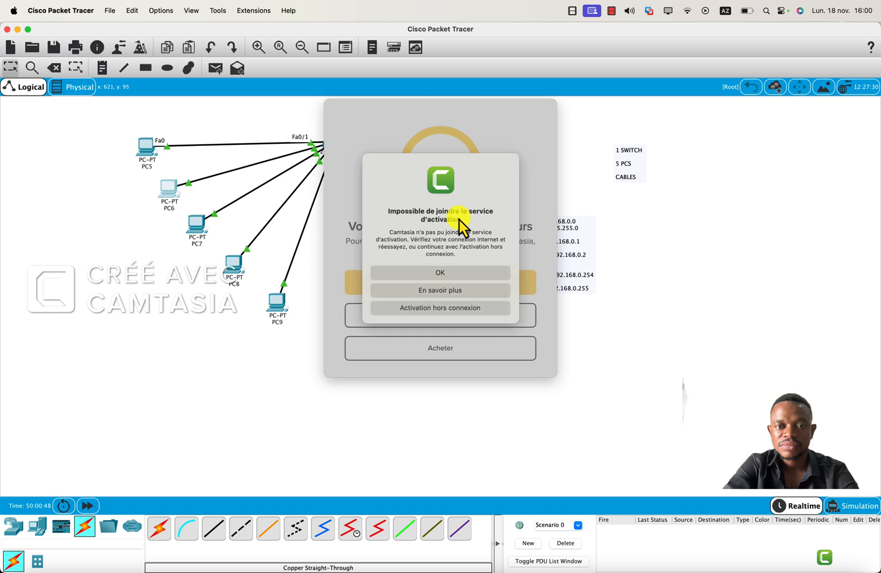
Dismiss Camtasia's activation error and trial notice by continuing the trial, and close its welcome window.
{"action": "left_click", "coordinate": [429, 271]}
{"action": "left_click", "coordinate": [431, 273]}
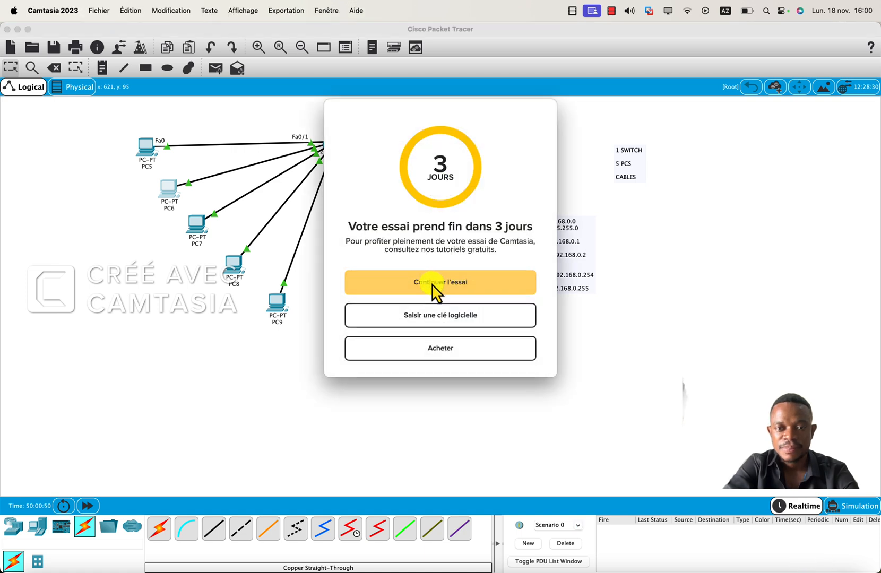
{"action": "left_click", "coordinate": [440, 290]}
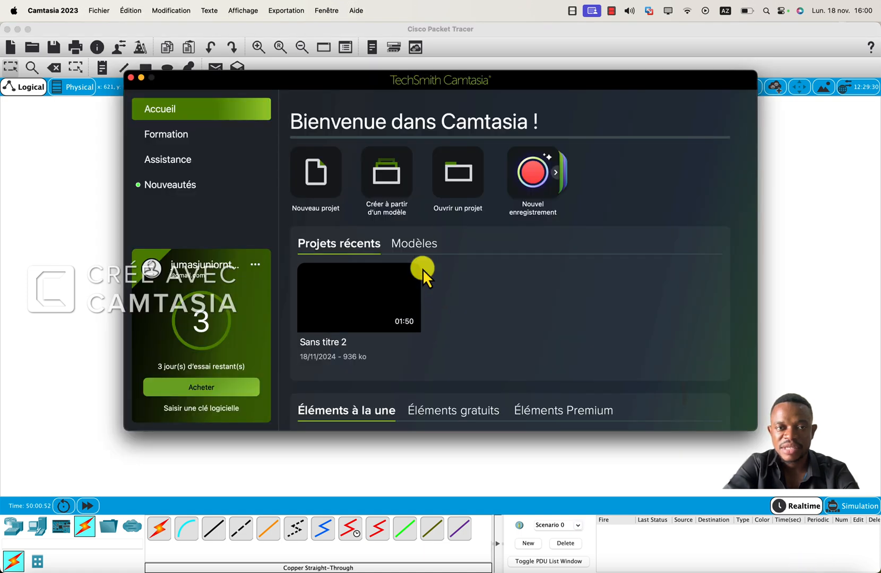
{"action": "left_click", "coordinate": [131, 78]}
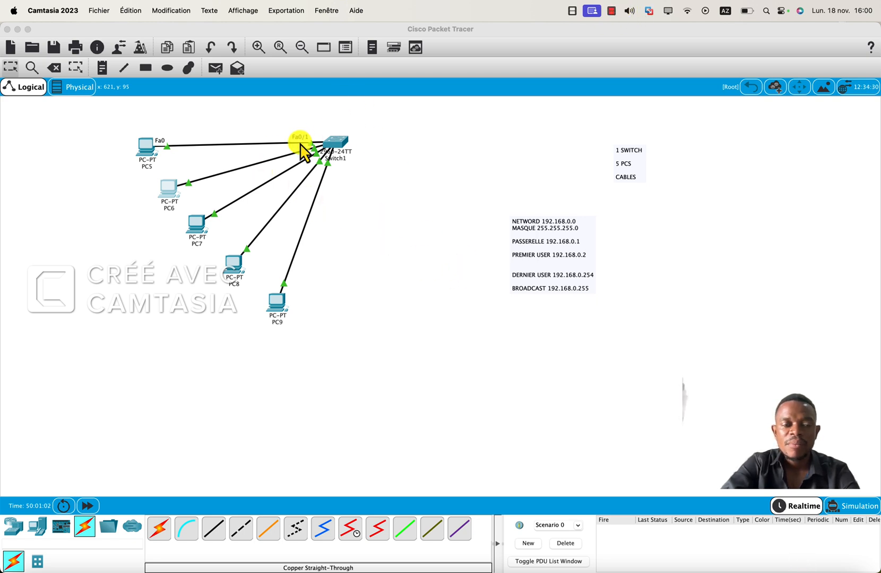
Ping 192.168.0.6 from PC5's Command Prompt.
{"action": "left_click", "coordinate": [147, 147]}
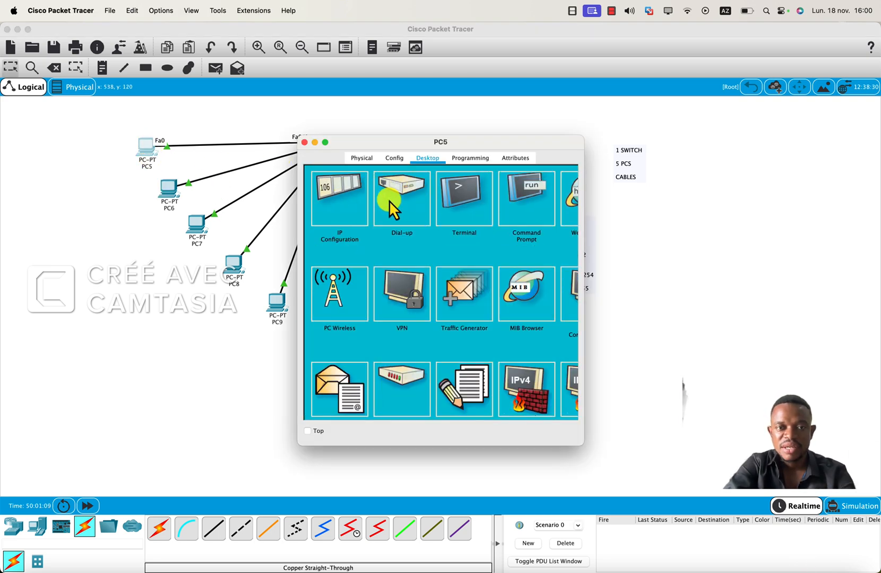
{"action": "left_click", "coordinate": [526, 206]}
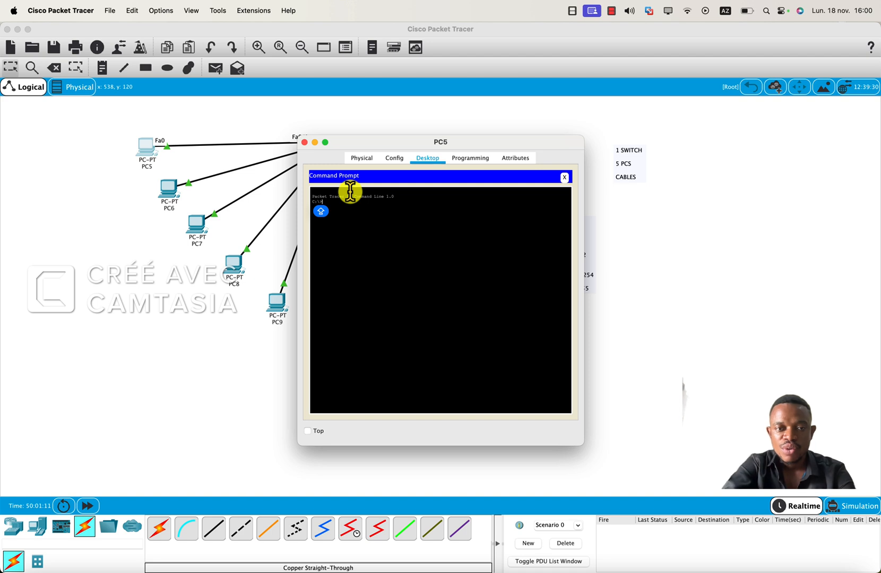
{"action": "key", "text": "Return"}
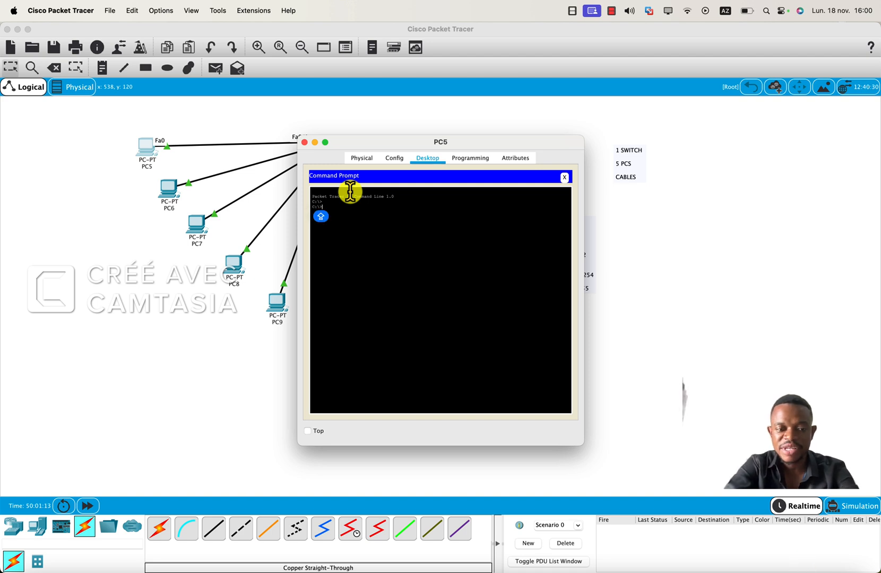
{"action": "type", "text": "PING"}
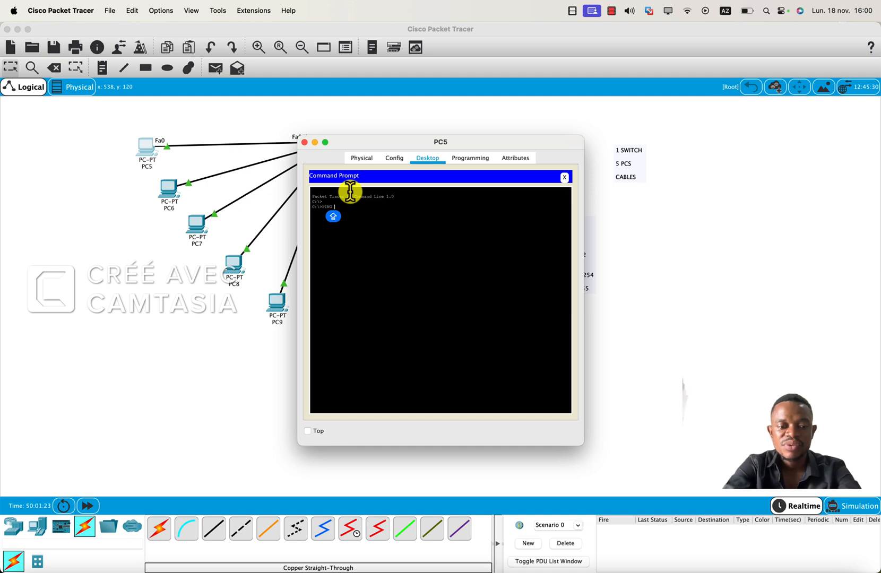
{"action": "type", "text": "192."}
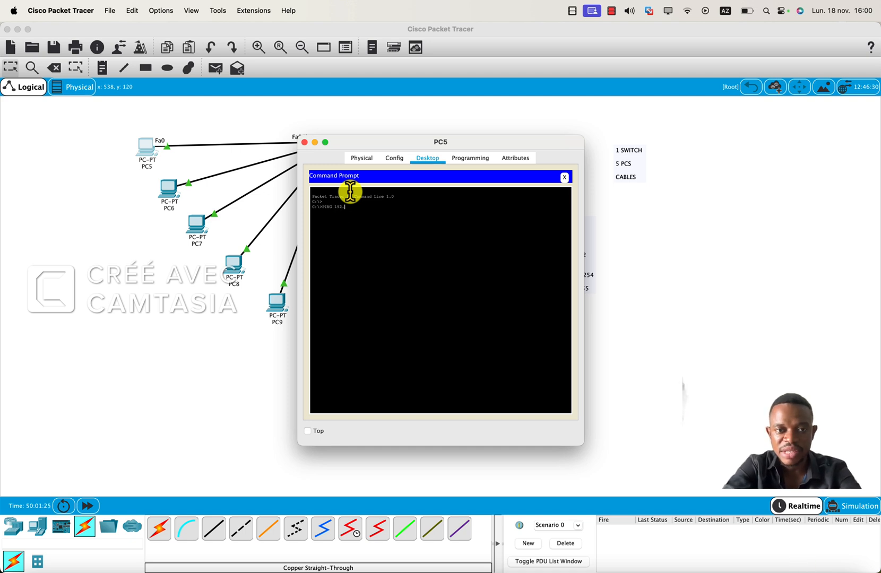
{"action": "key", "text": "Caps_Lock"}
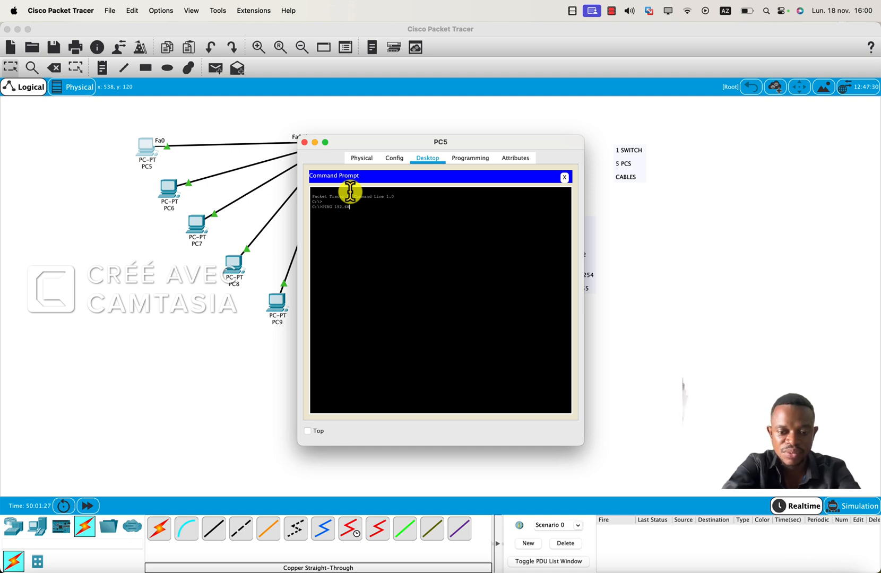
{"action": "type", "text": "6"}
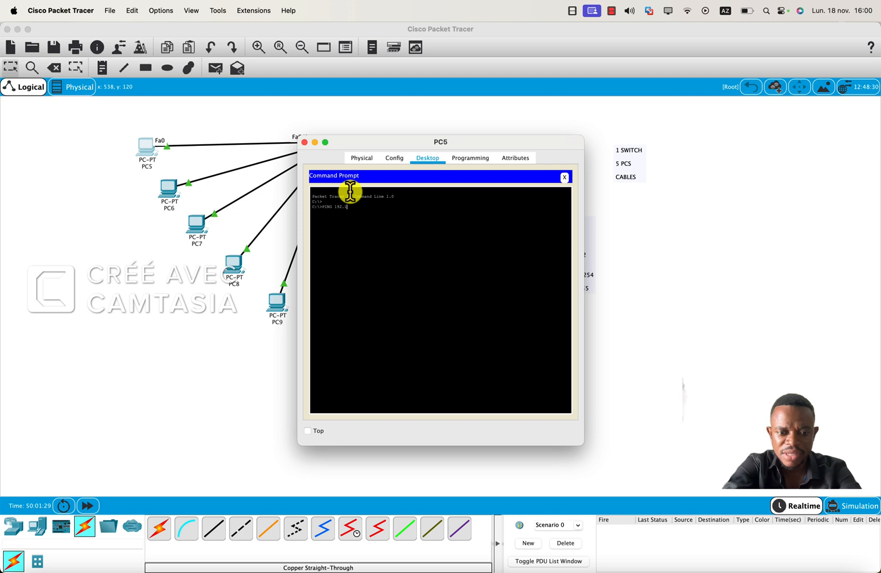
{"action": "type", "text": "68"}
{"action": "key", "text": "Caps_Lock"}
{"action": "type", "text": "."}
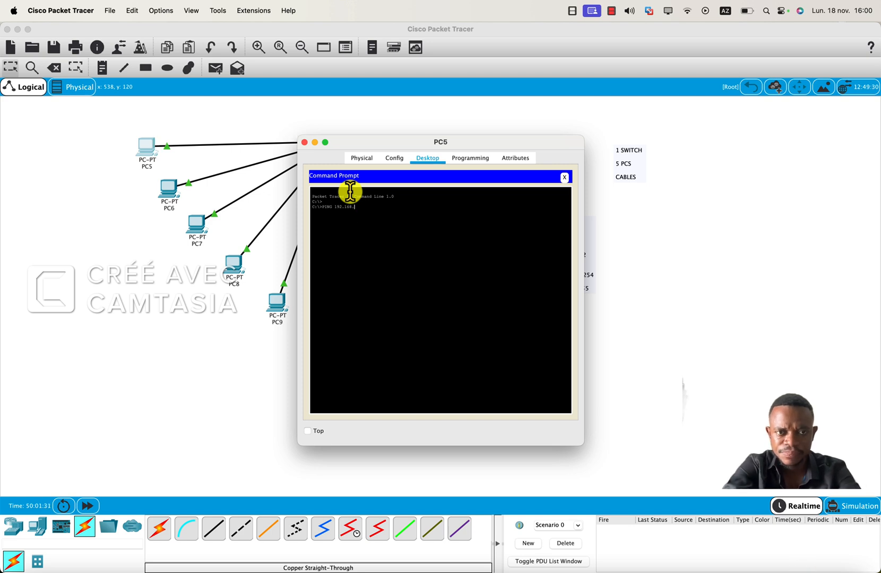
{"action": "type", "text": "0."}
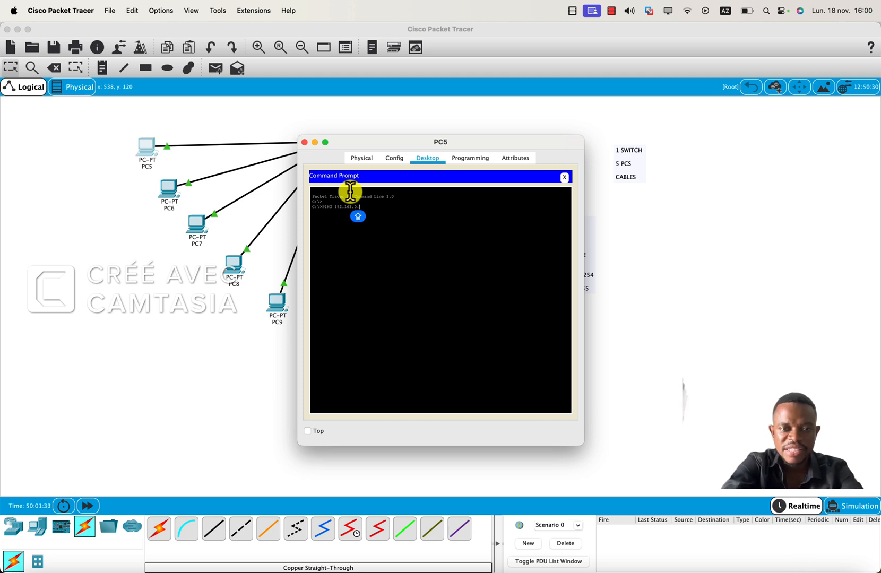
{"action": "type", "text": "4"}
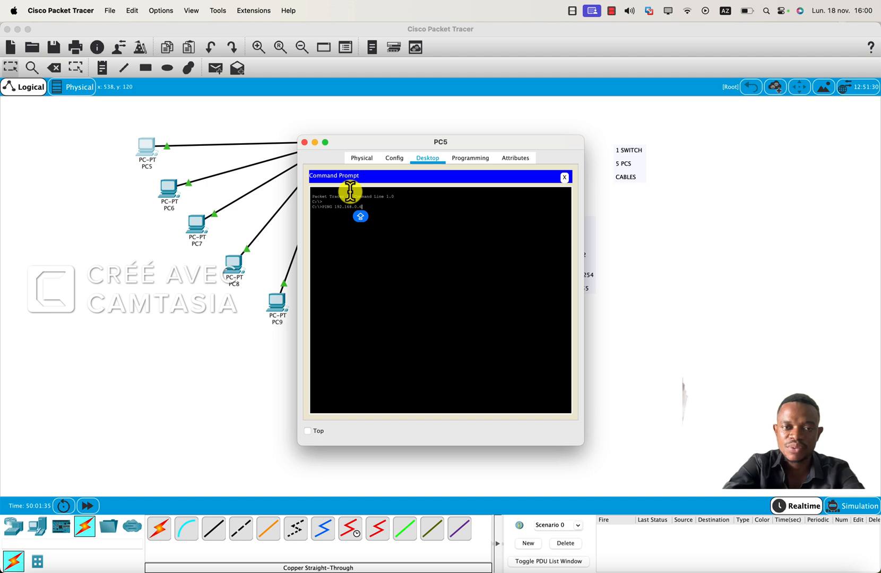
{"action": "key", "text": "Return"}
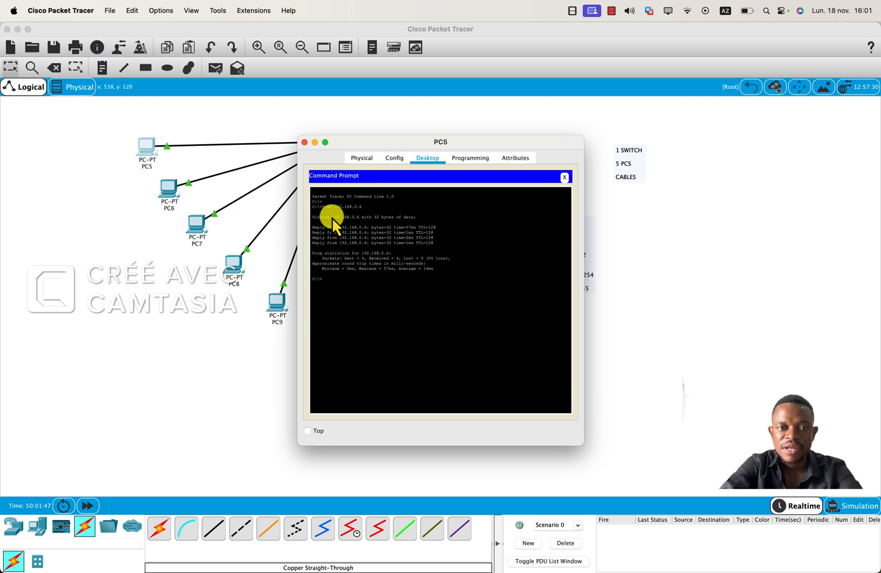
Highlight the ping output's destination line and its packet statistics lines, and close PC5's window.
{"action": "left_click_drag", "start_coordinate": [332, 217], "coordinate": [422, 221]}
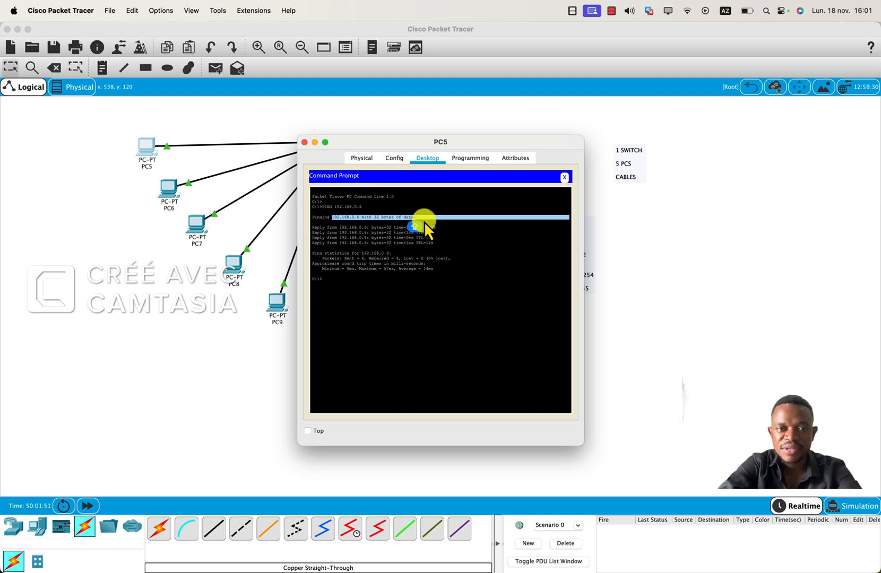
{"action": "left_click", "coordinate": [357, 290]}
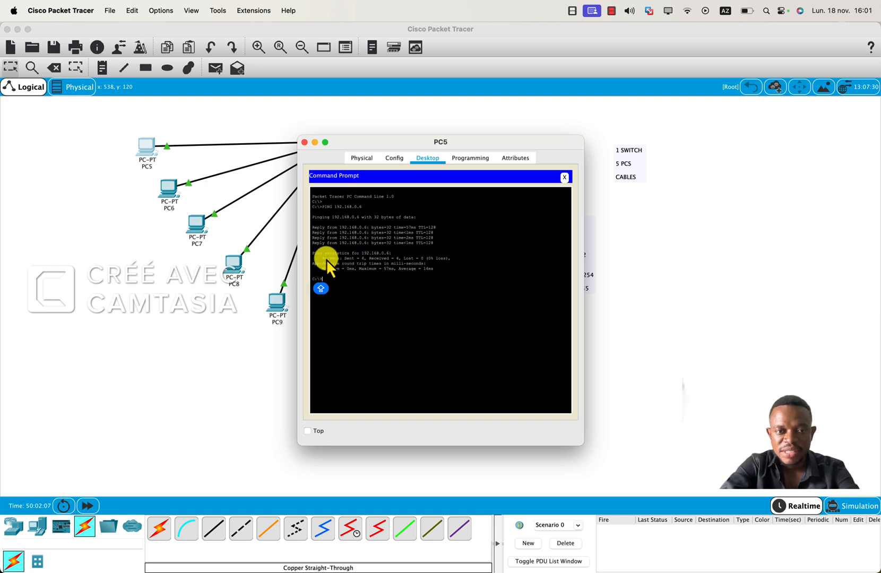
{"action": "left_click_drag", "start_coordinate": [321, 259], "coordinate": [417, 263]}
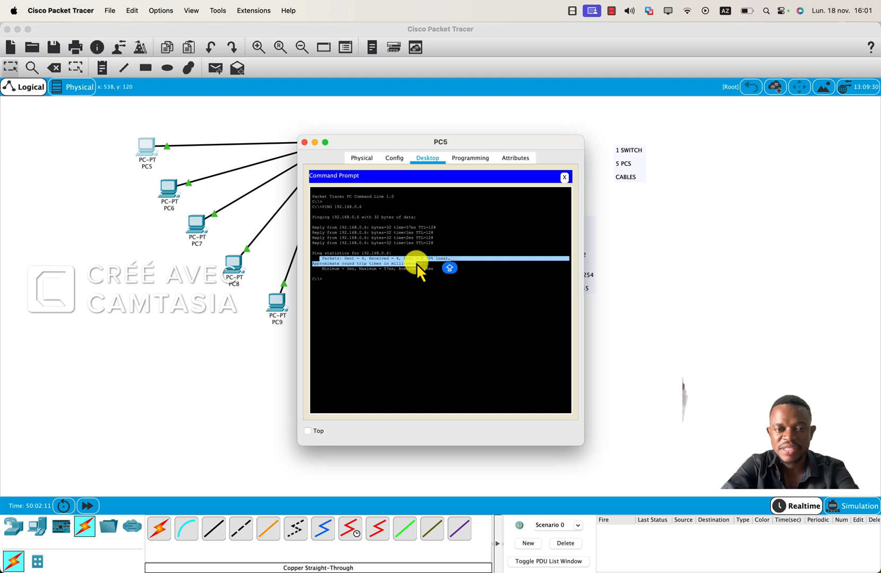
{"action": "left_click", "coordinate": [332, 282]}
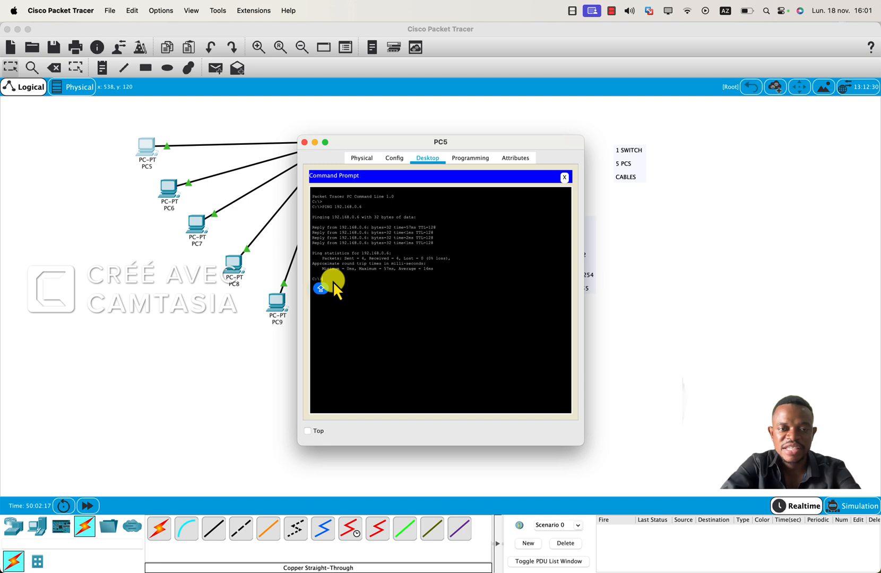
{"action": "left_click", "coordinate": [306, 142]}
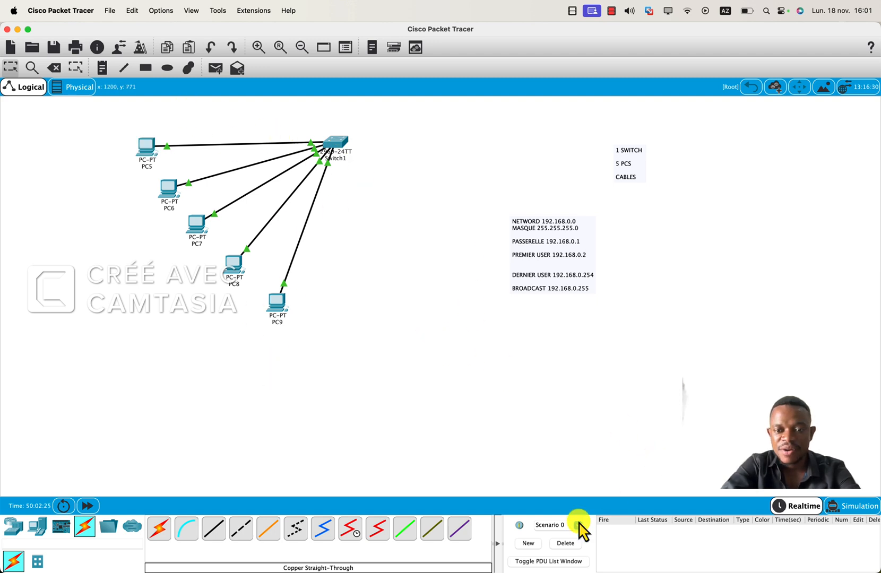
Send a simple PDU from PC5 to PC6 and select its entry in the PDU list to check the status.
{"action": "left_click", "coordinate": [216, 68]}
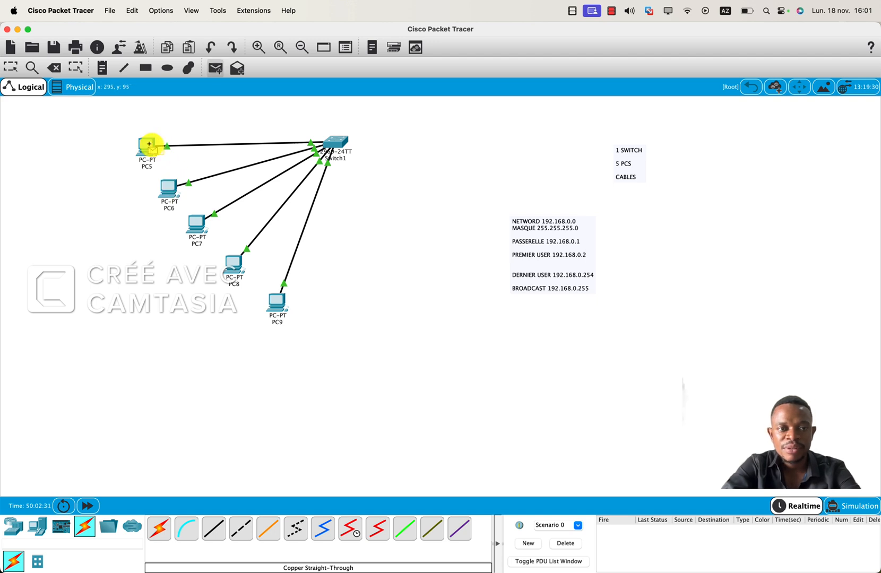
{"action": "left_click", "coordinate": [152, 151]}
{"action": "left_click", "coordinate": [171, 190]}
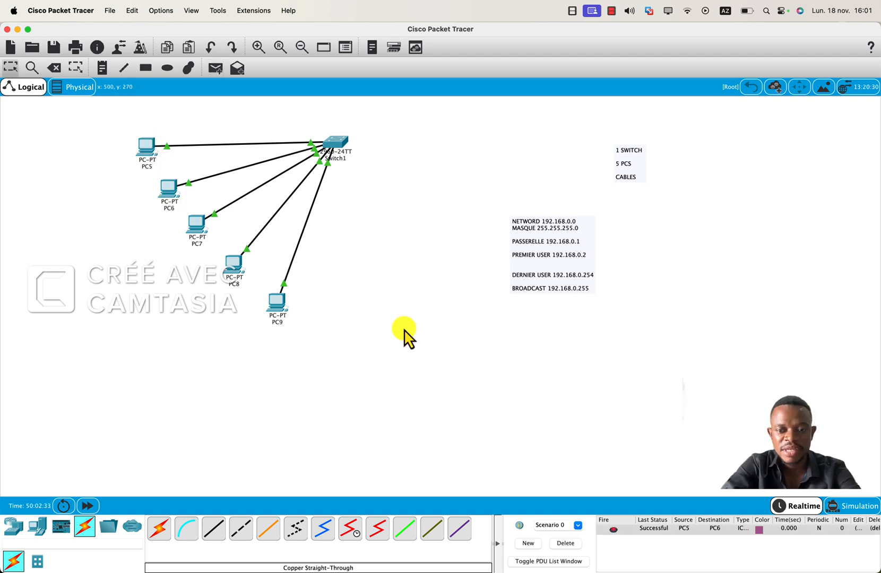
{"action": "left_click", "coordinate": [654, 529]}
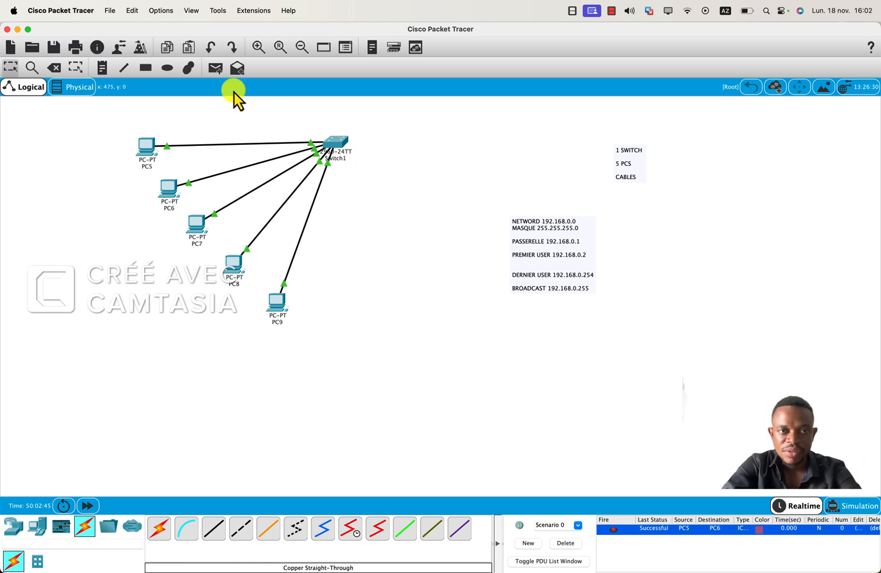
Send a simple PDU from PC7 to PC9.
{"action": "left_click", "coordinate": [216, 68]}
{"action": "left_click", "coordinate": [193, 213]}
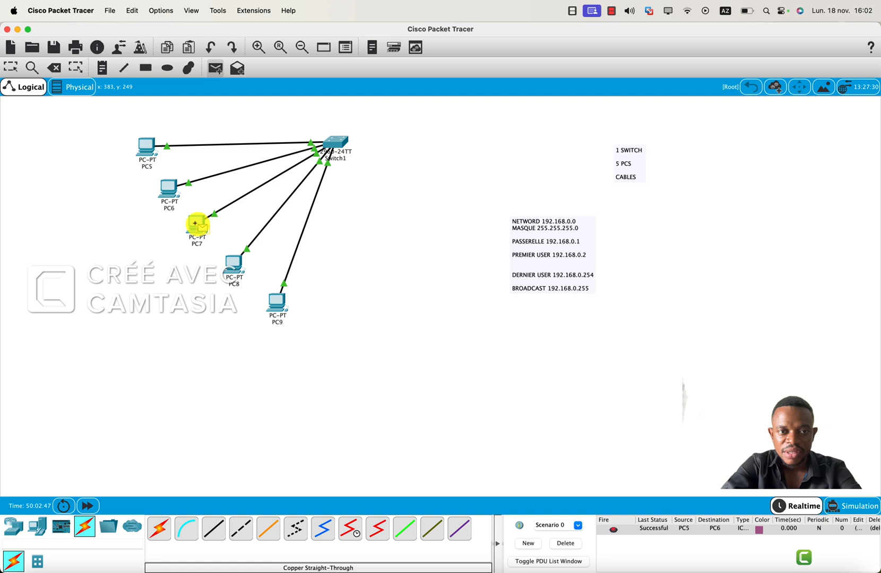
{"action": "left_click", "coordinate": [276, 302]}
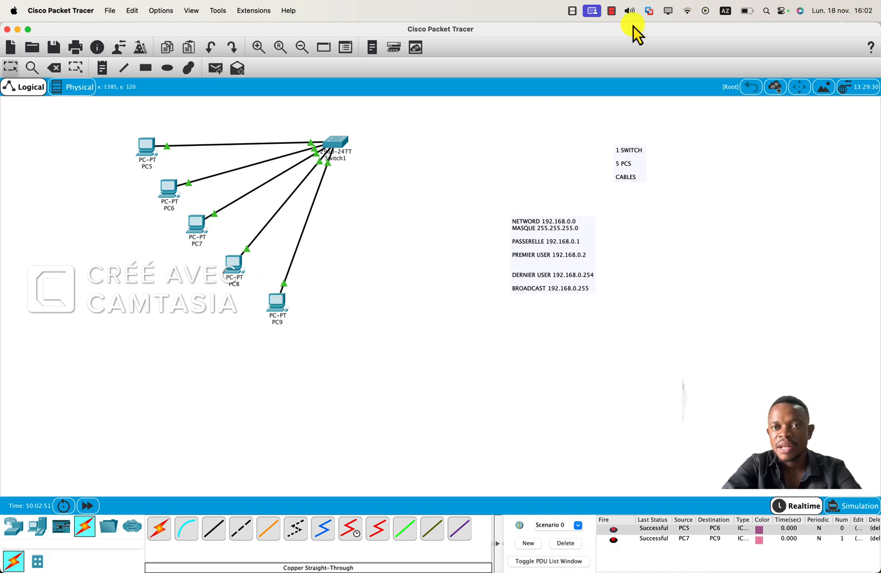
{"action": "left_click", "coordinate": [614, 11]}
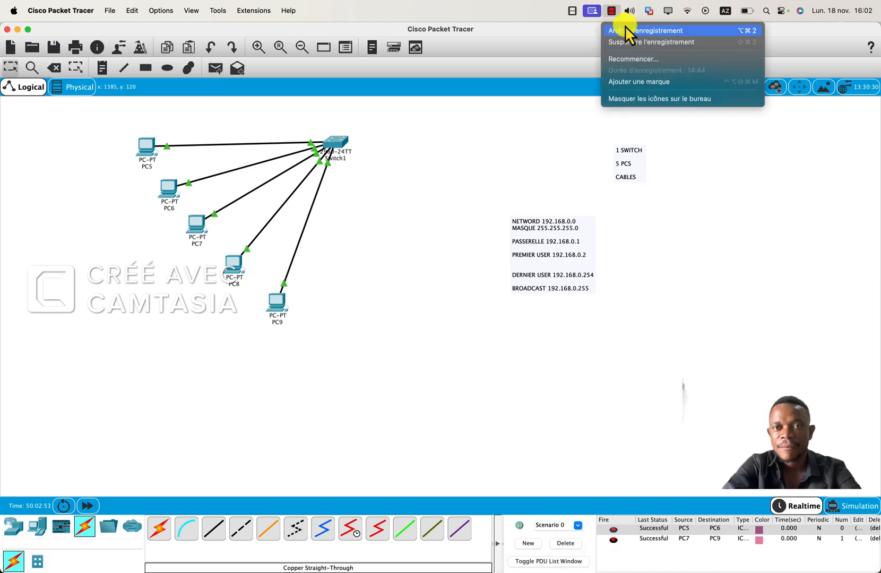